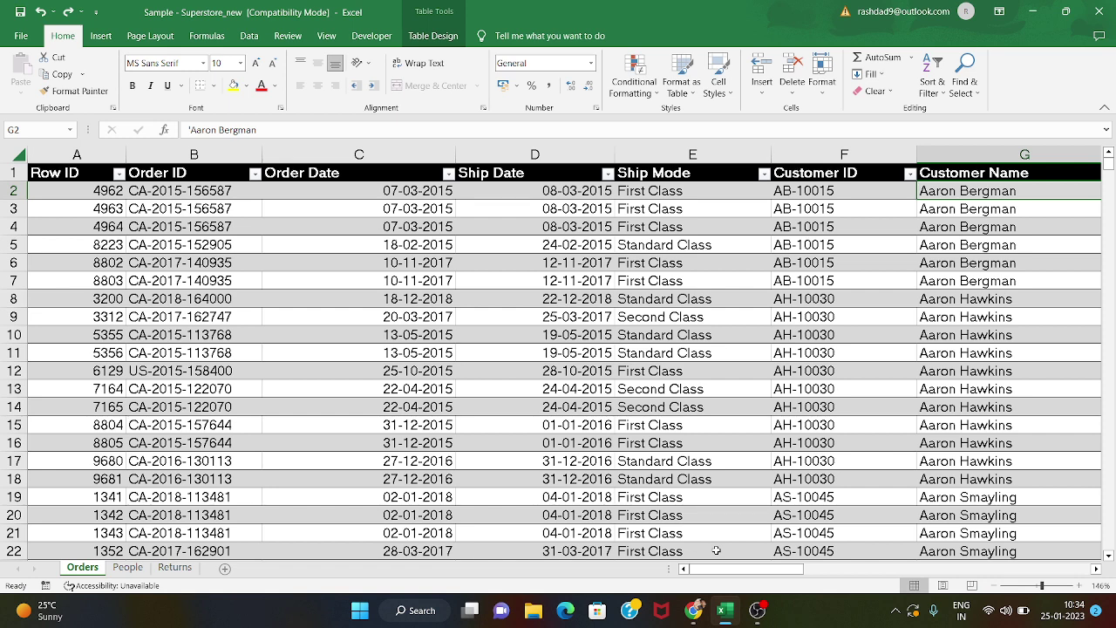
- Look across the columns of the Orders table to see what data it holds
click(260, 355)
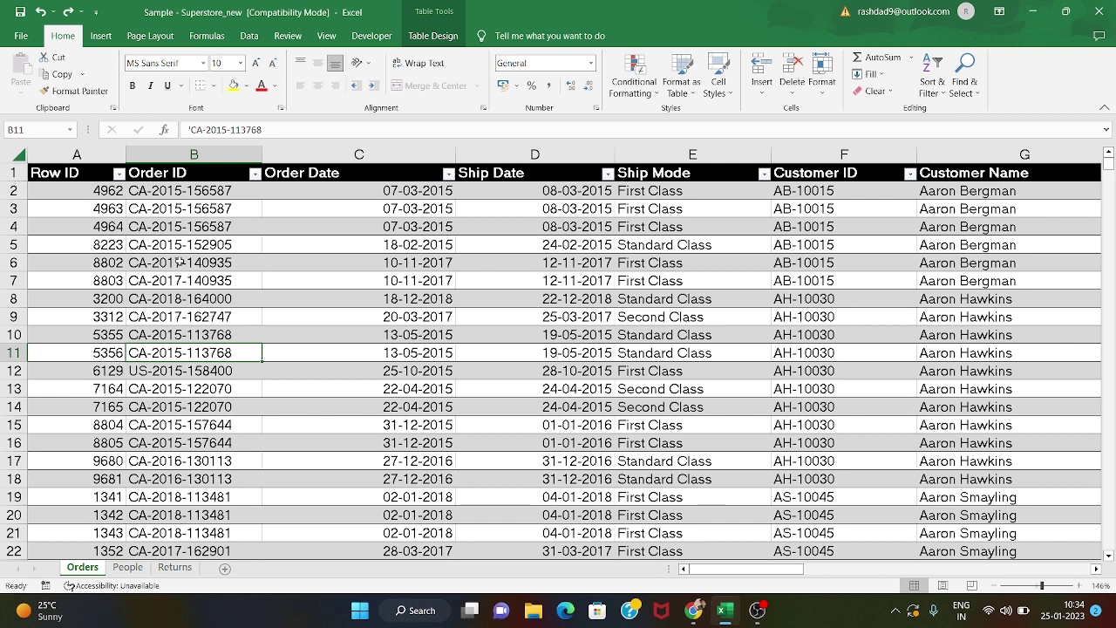
click(73, 205)
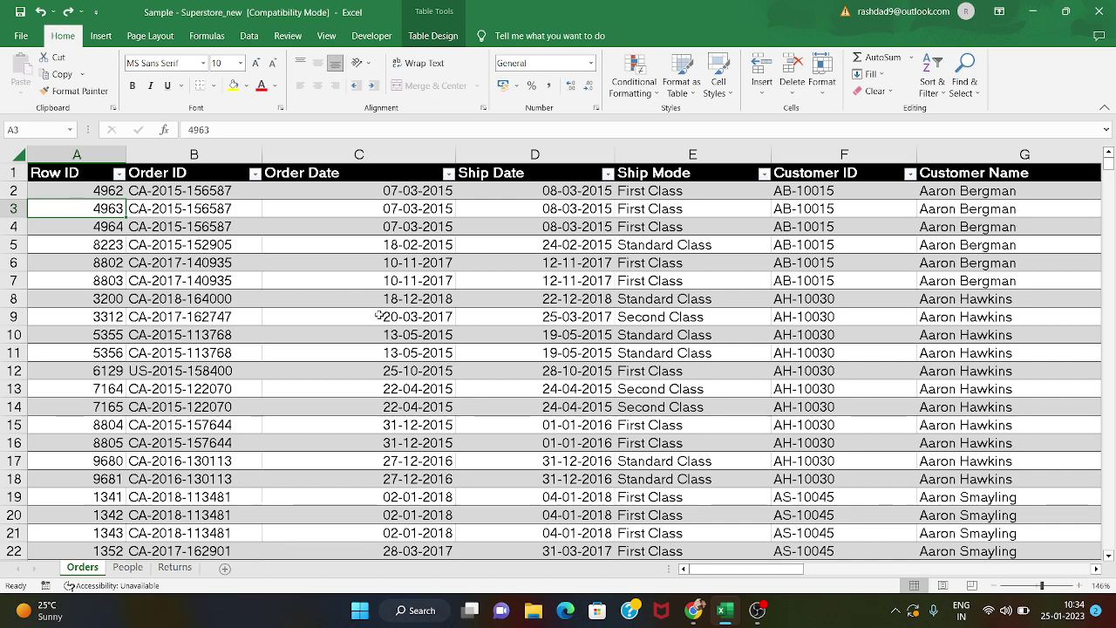
scroll(378, 315, right, 3)
scroll(379, 315, left, 3)
scroll(379, 315, right, 5)
scroll(378, 315, left, 5)
- Examine the order of the values in the Row ID column of the Orders table
click(78, 262)
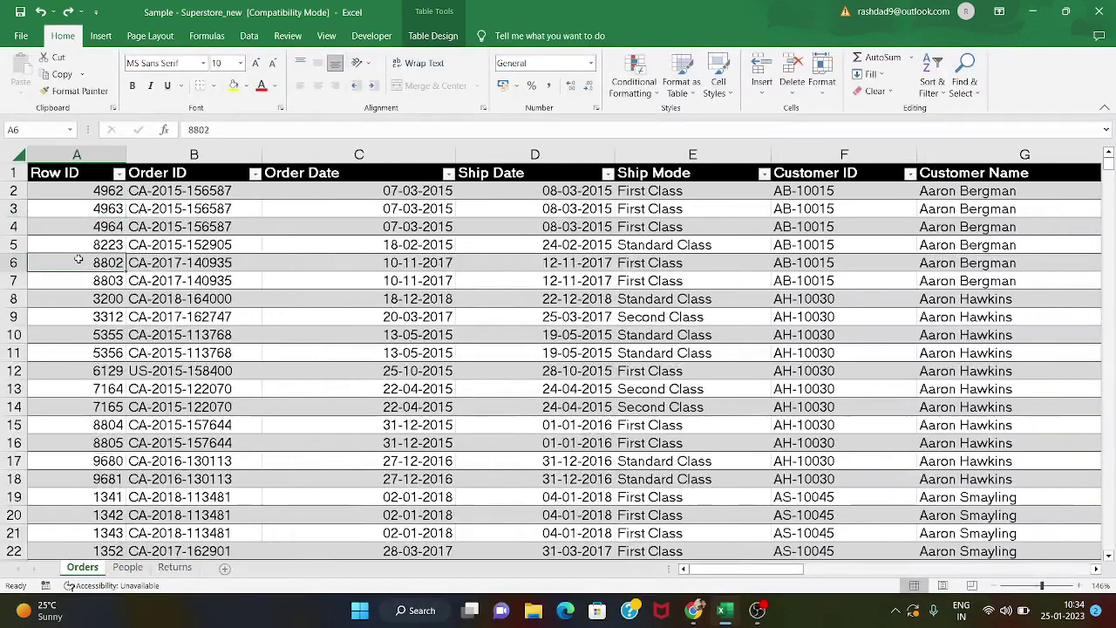
click(93, 191)
click(108, 223)
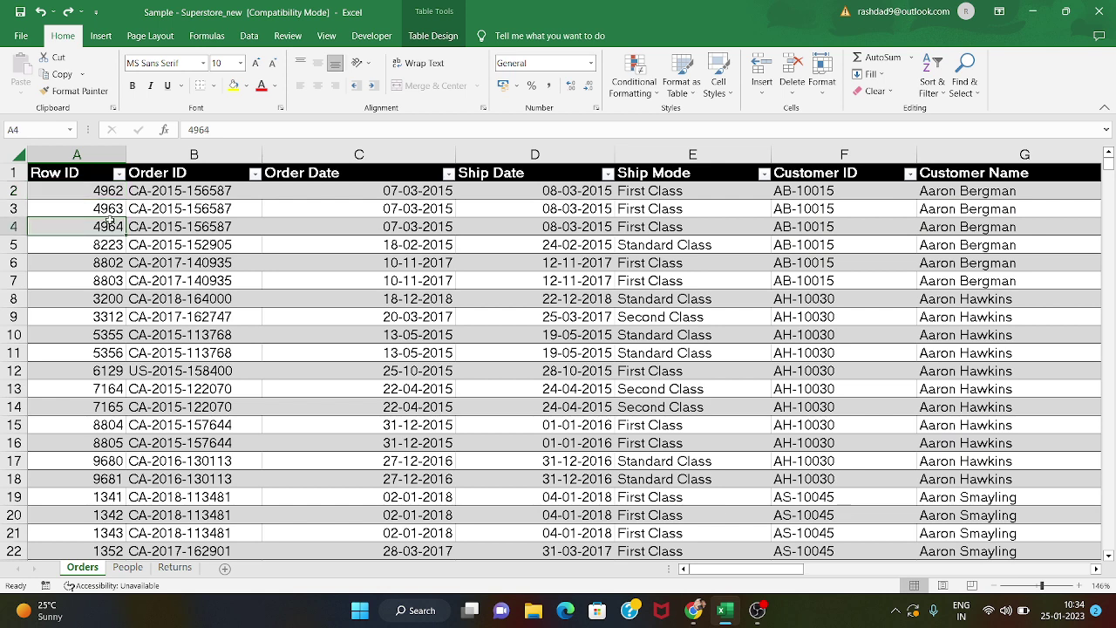
click(109, 248)
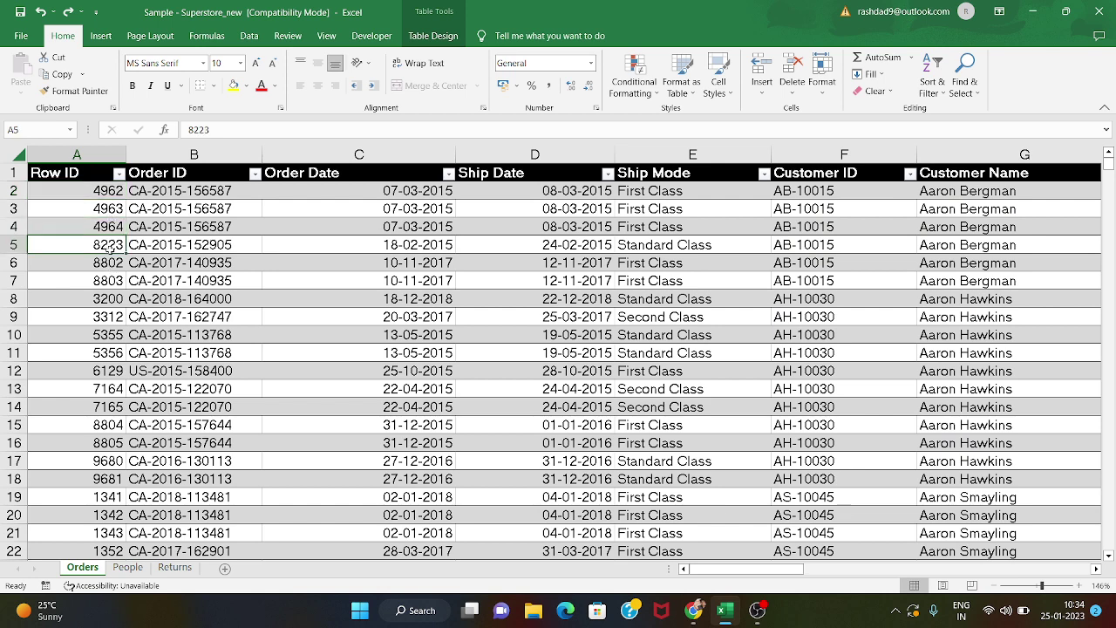
click(105, 281)
click(98, 310)
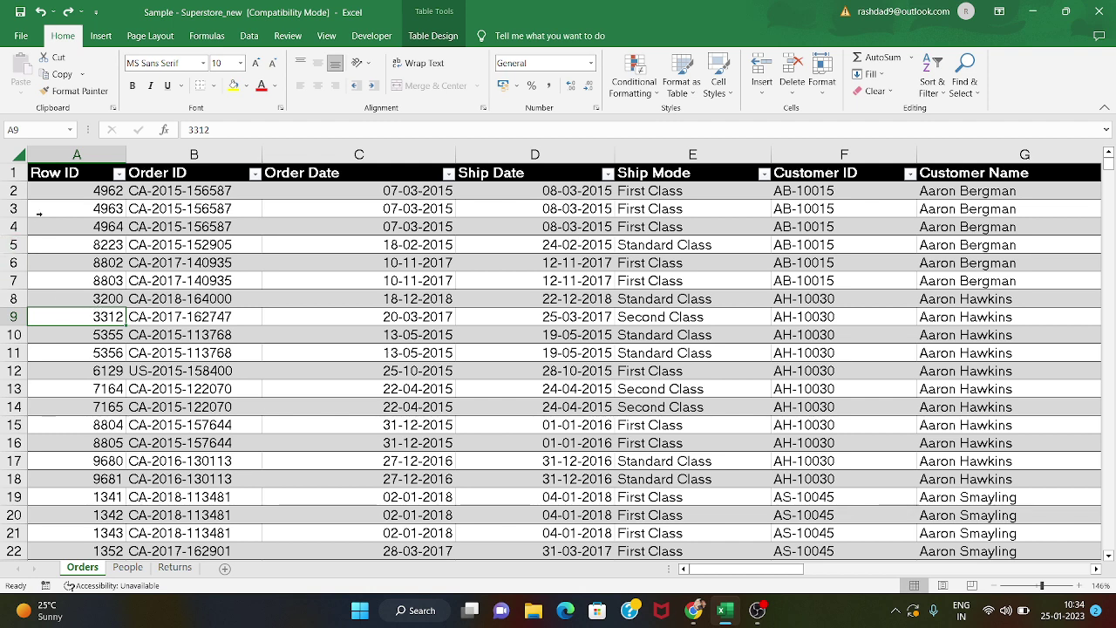
click(76, 207)
click(77, 193)
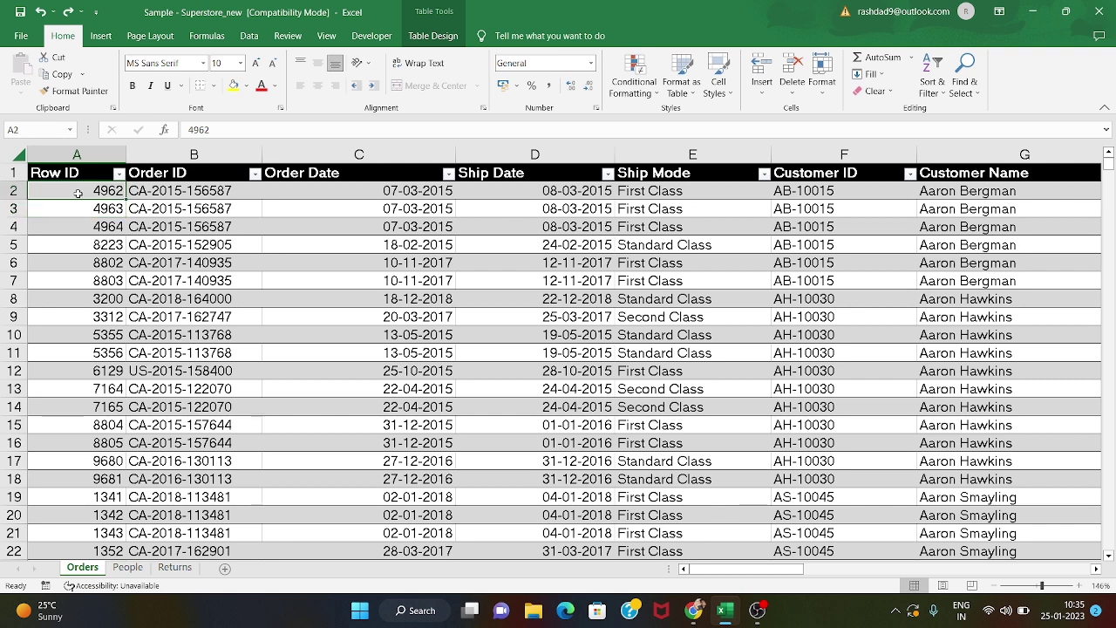
click(256, 245)
scroll(257, 245, right, 2)
scroll(257, 244, left, 2)
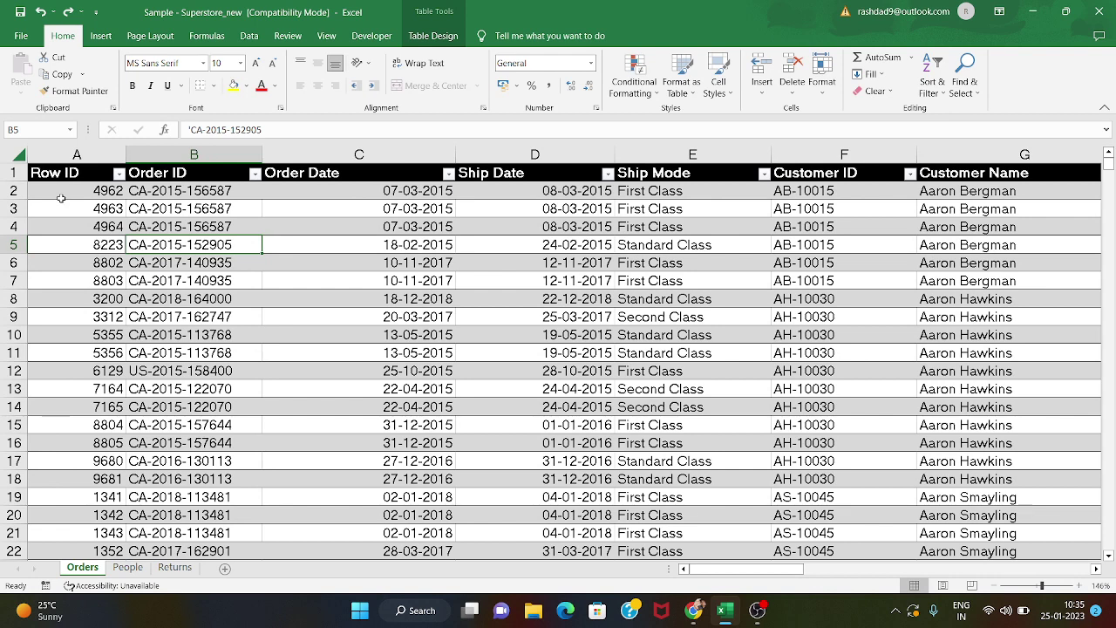
- Sort the Orders table by Row ID from smallest to largest and check the first rows
click(61, 221)
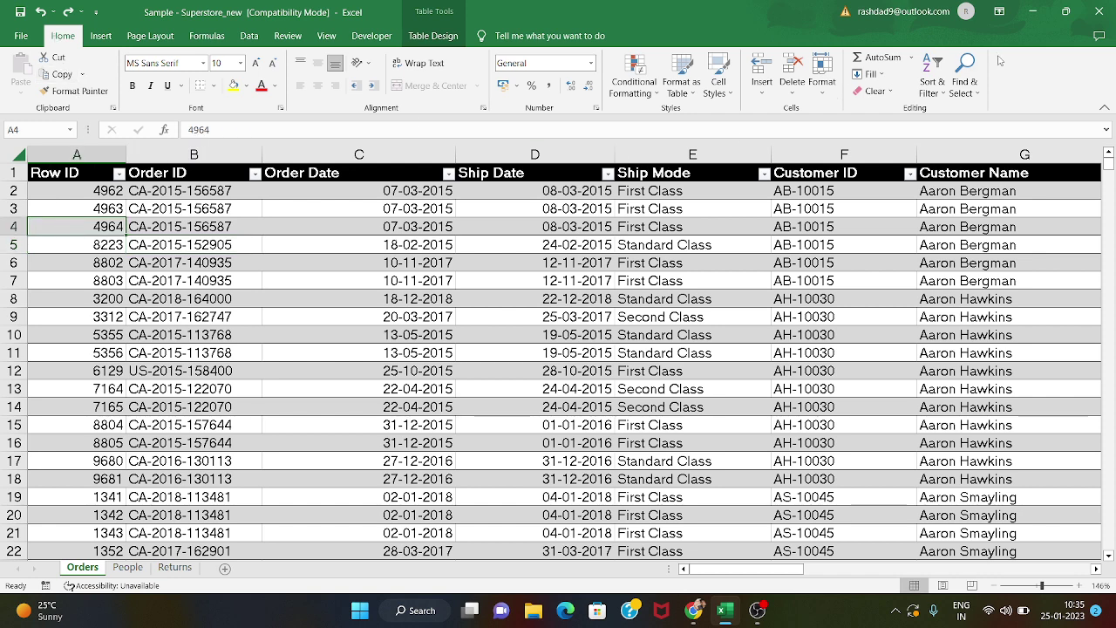
click(932, 87)
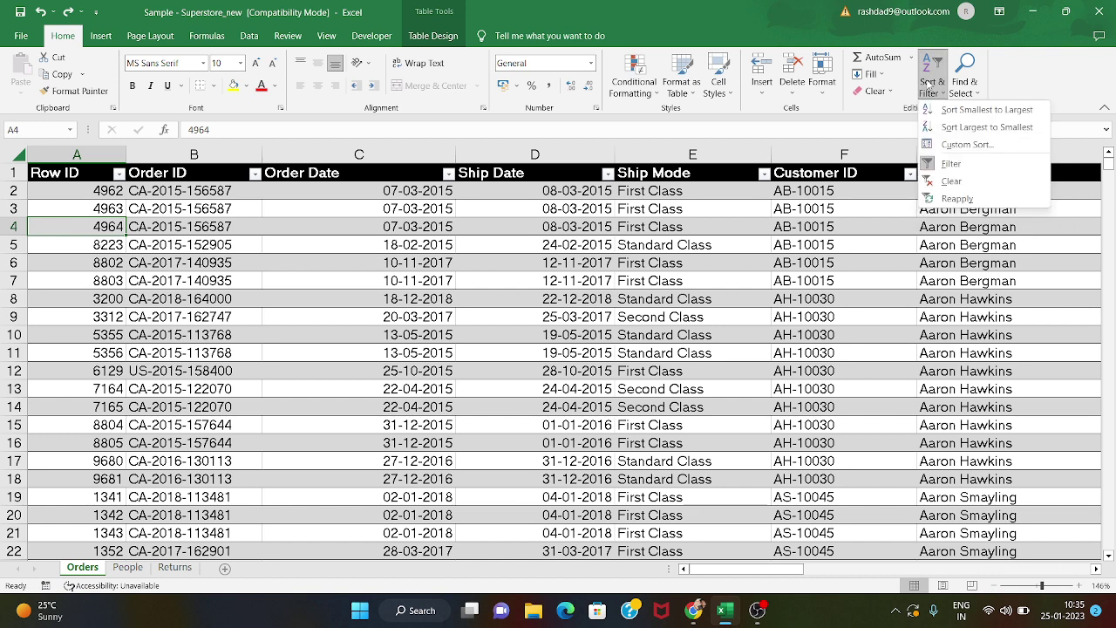
click(952, 110)
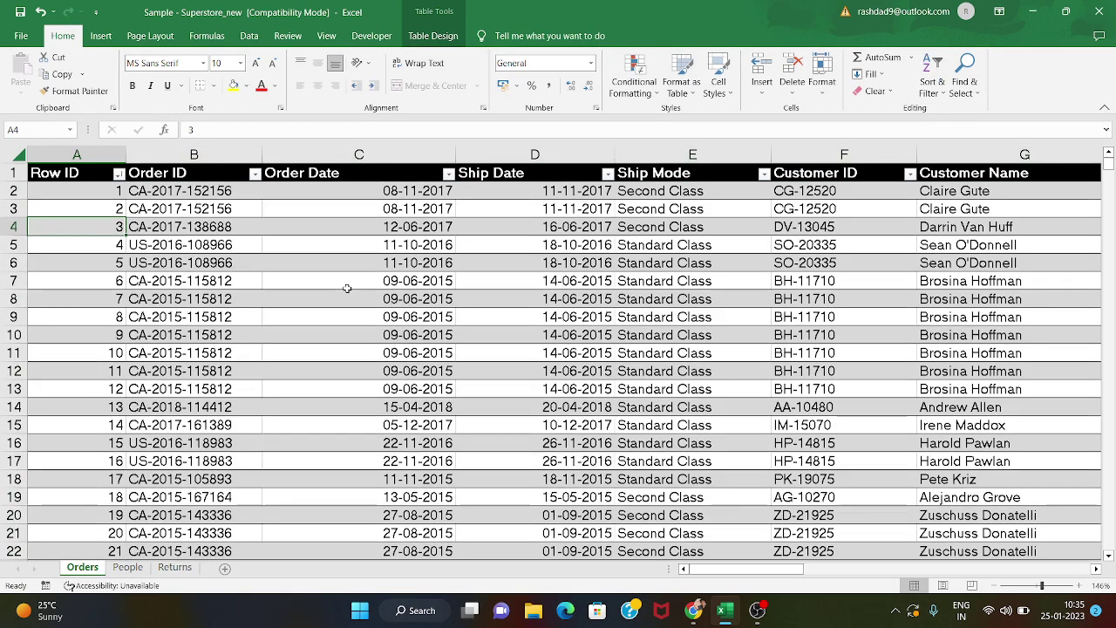
click(112, 191)
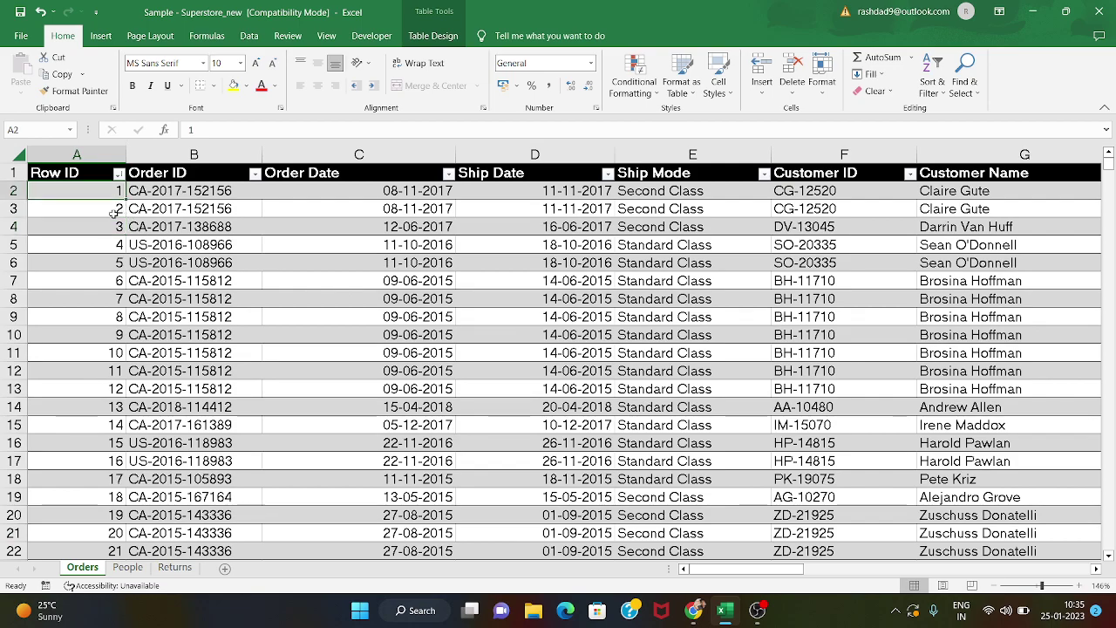
click(113, 211)
scroll(126, 336, down, 2)
scroll(126, 336, up, 2)
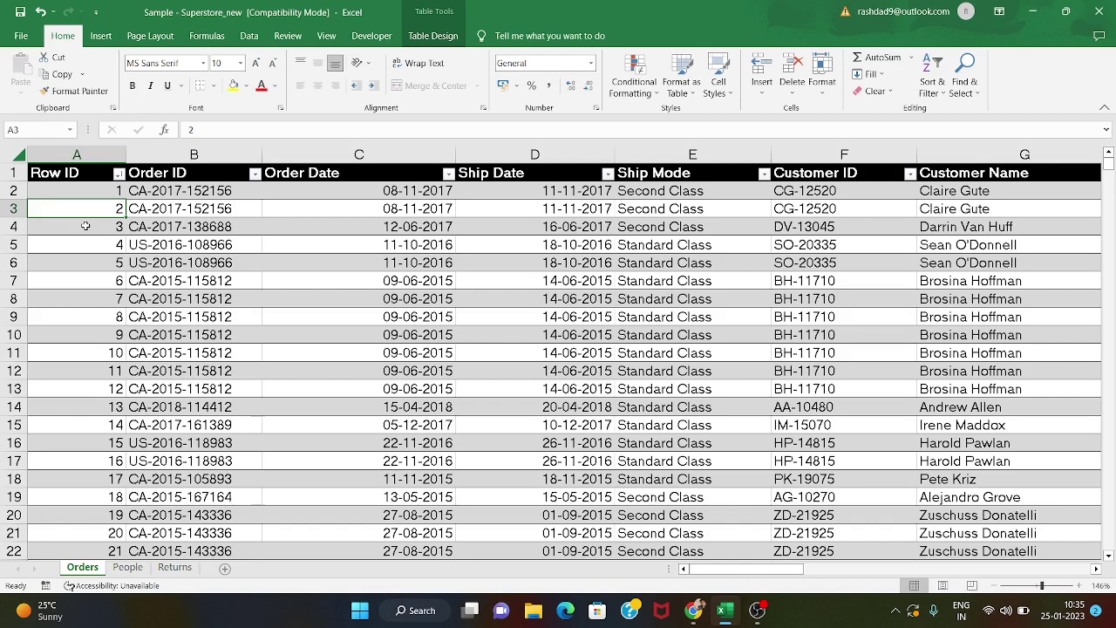
- Undo the Row ID sort and clear the whole-table selection
click(82, 194)
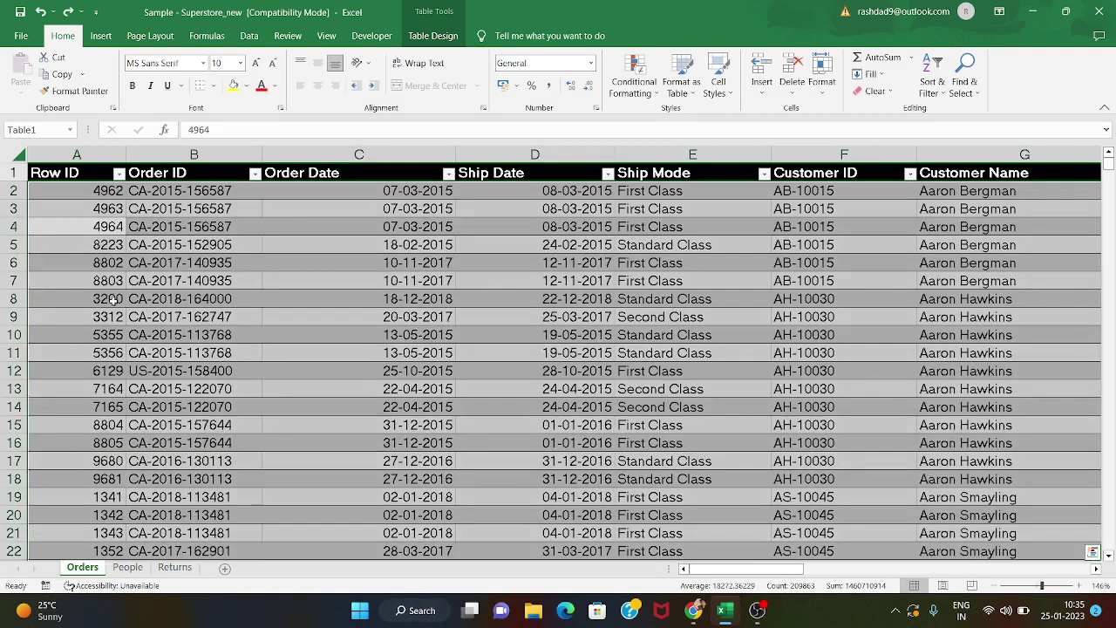
click(113, 301)
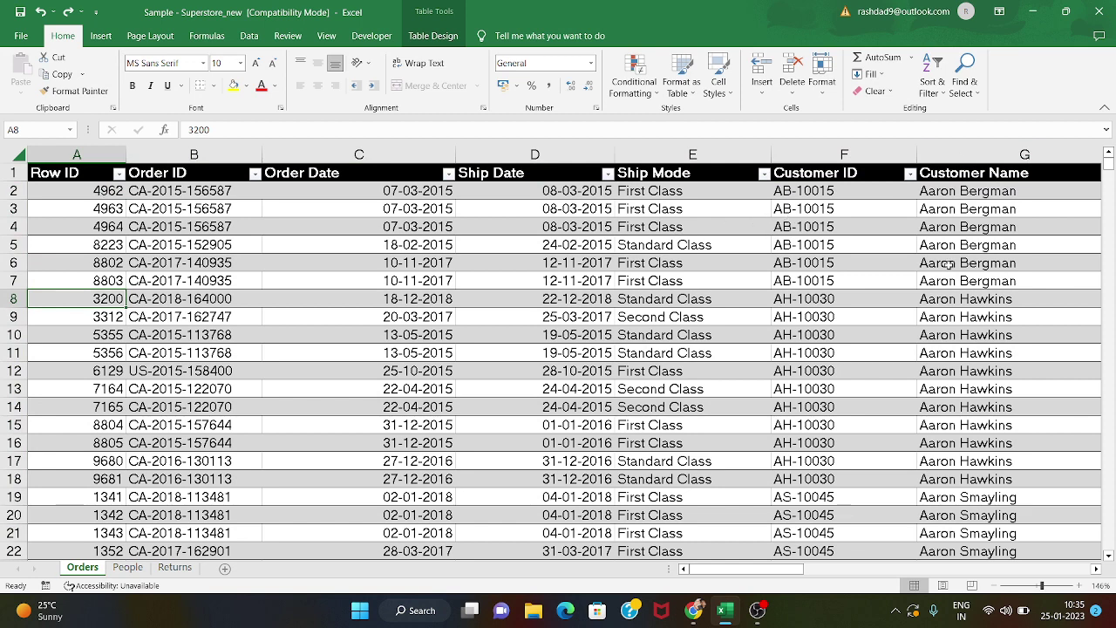
click(111, 188)
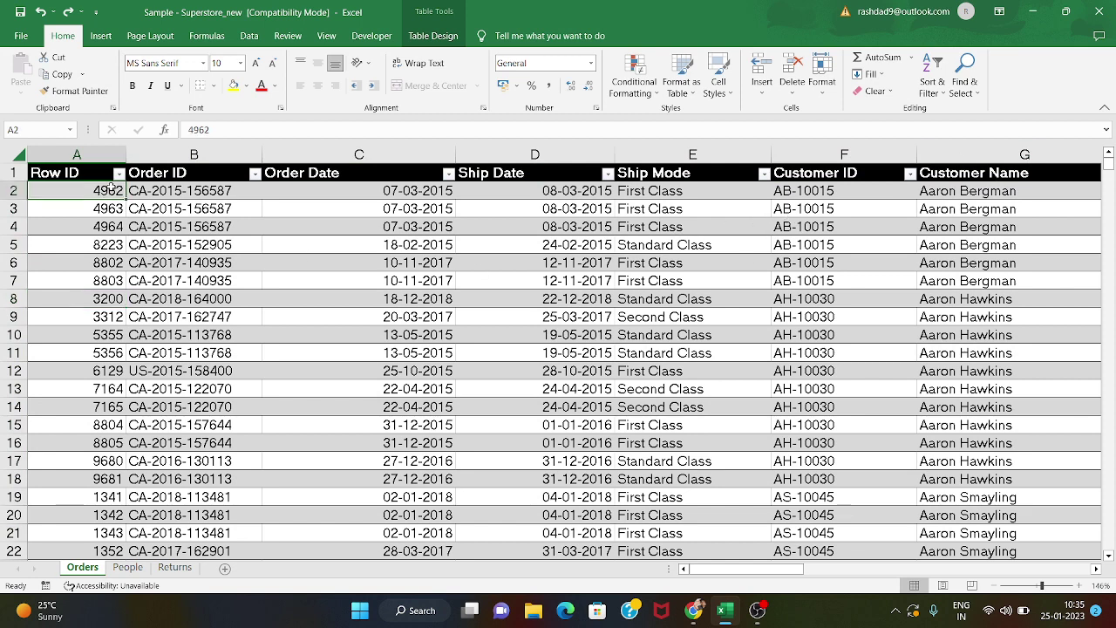
- Sort the Orders table by Row ID from smallest to largest again
click(63, 328)
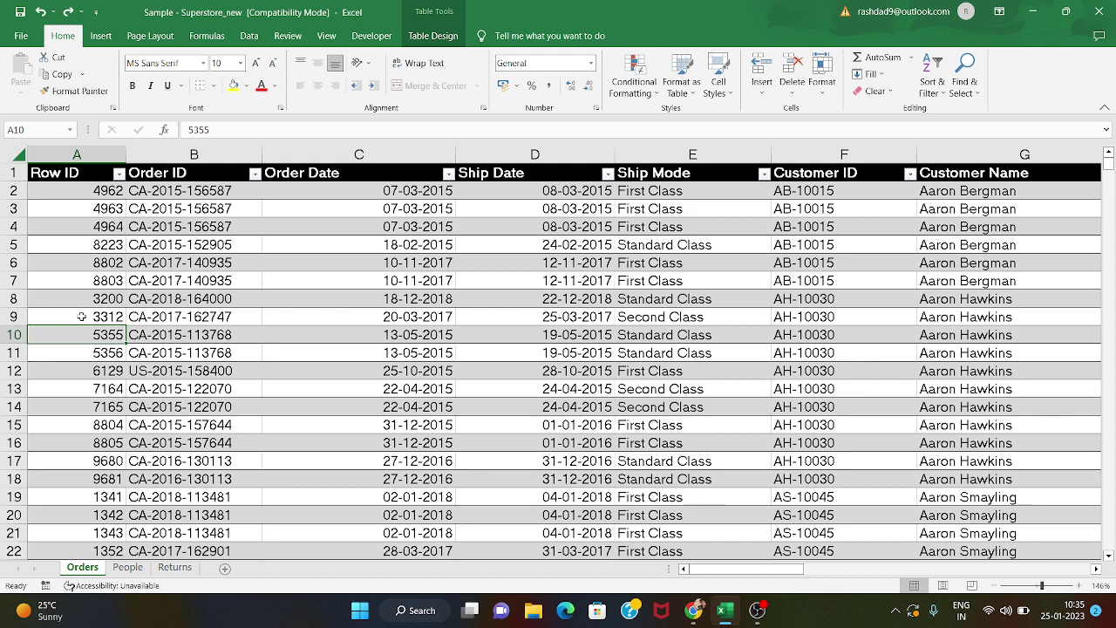
click(929, 83)
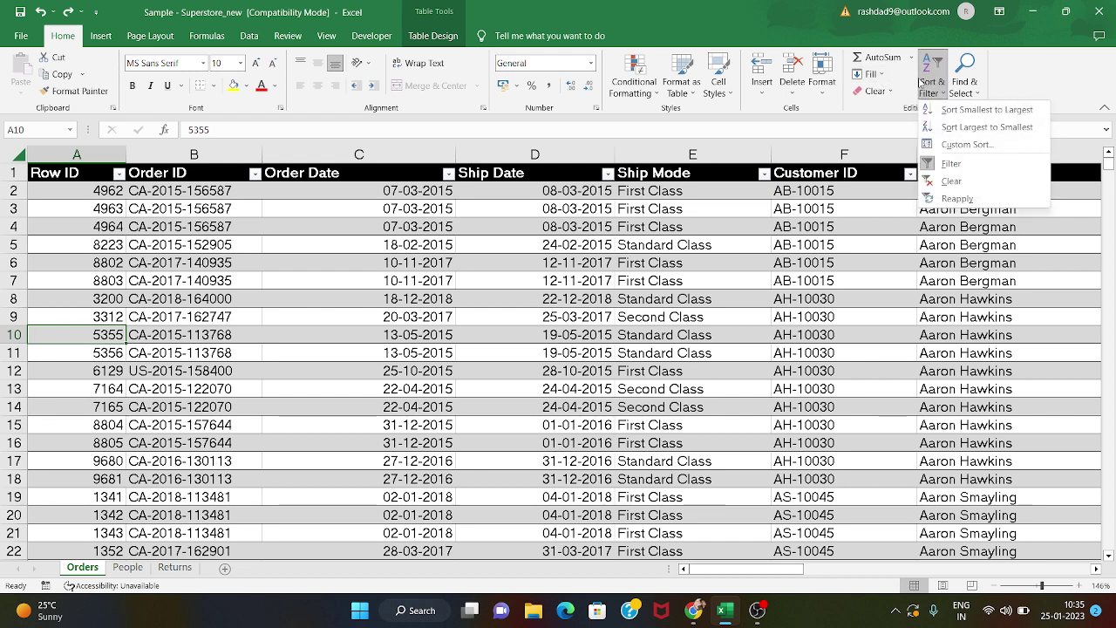
click(942, 110)
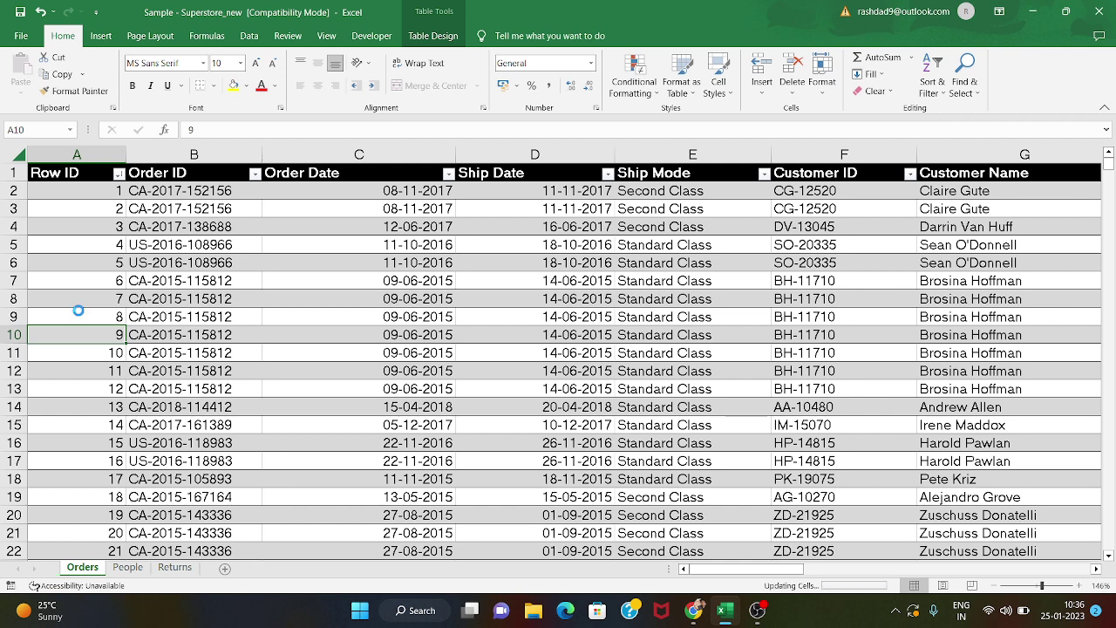
- Undo the repeated Row ID sort in the Orders table
key(ctrl+shift+s)
click(578, 376)
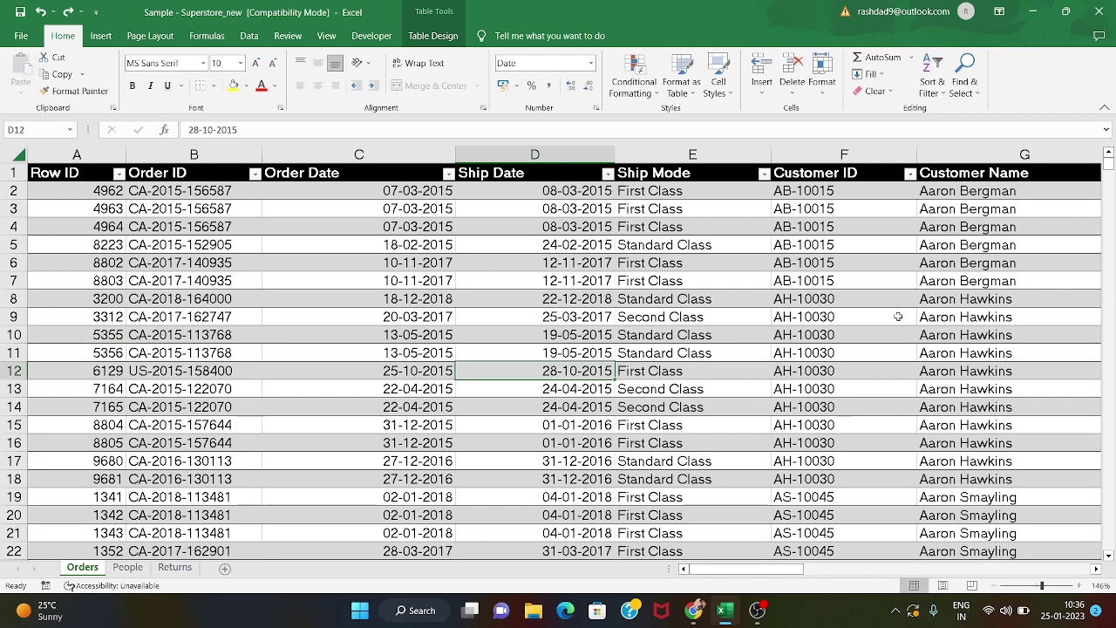
- Sort the Orders table by Customer Name from Z to A
scroll(968, 277, right, 1)
scroll(968, 278, right, 1)
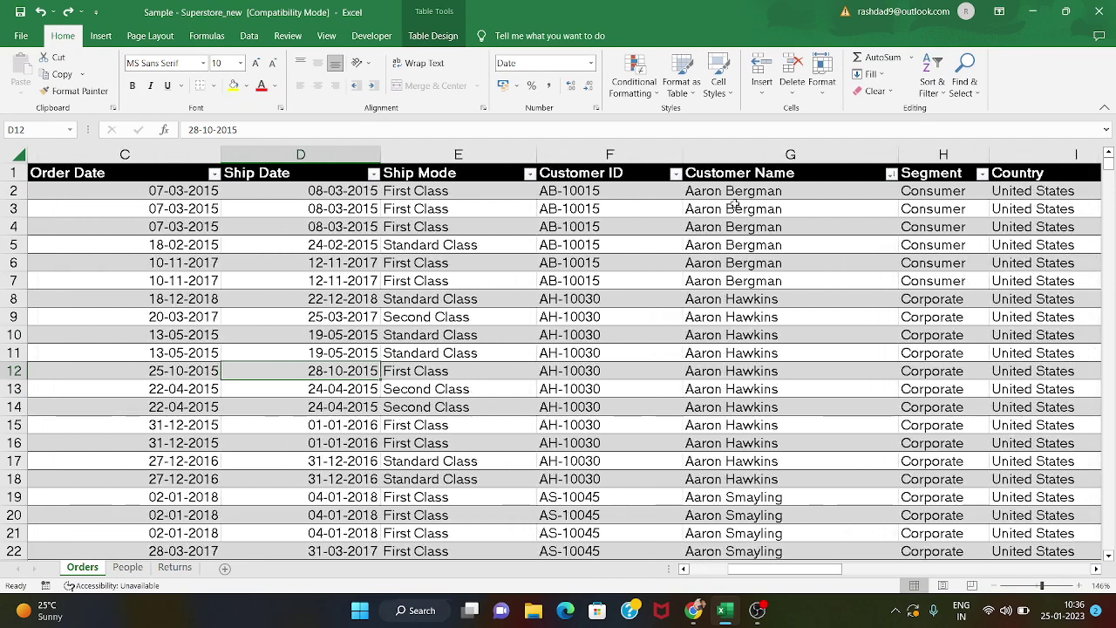
click(753, 316)
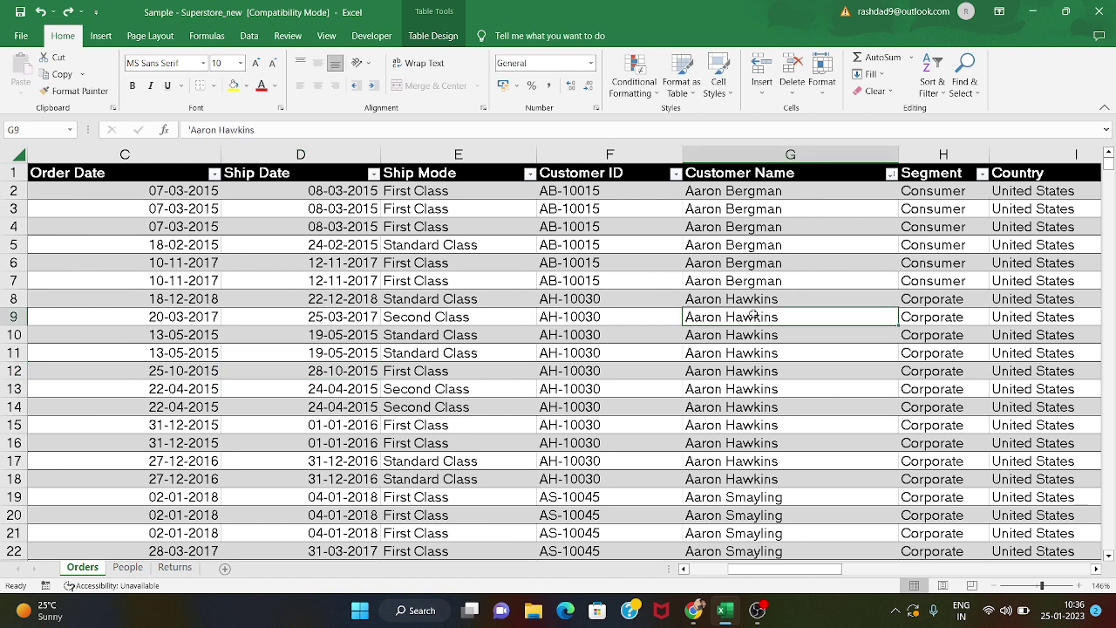
click(931, 79)
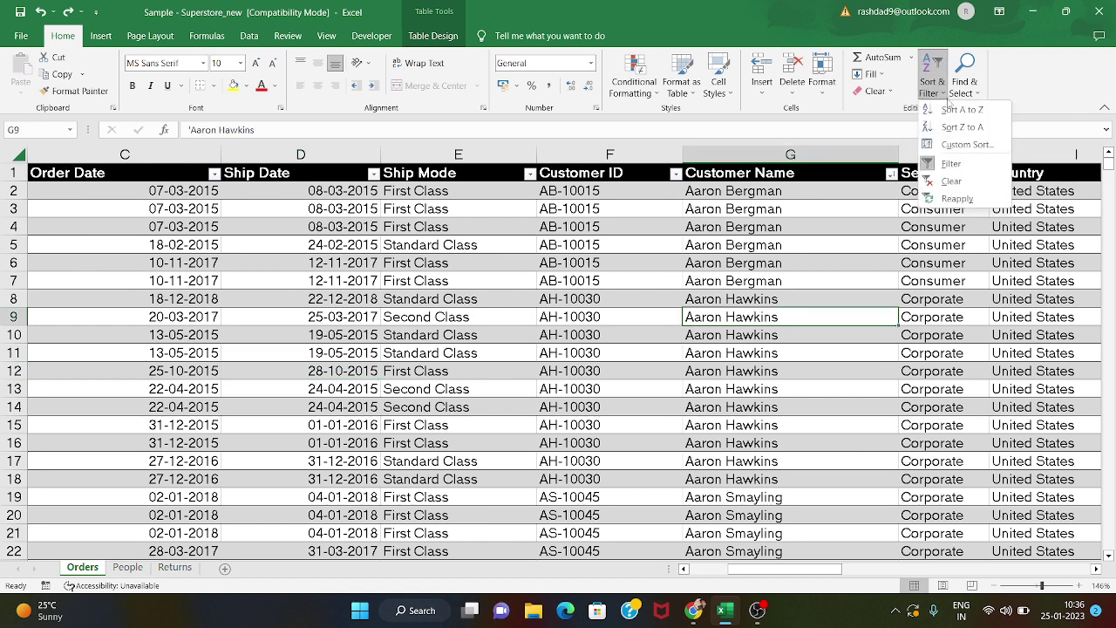
click(955, 127)
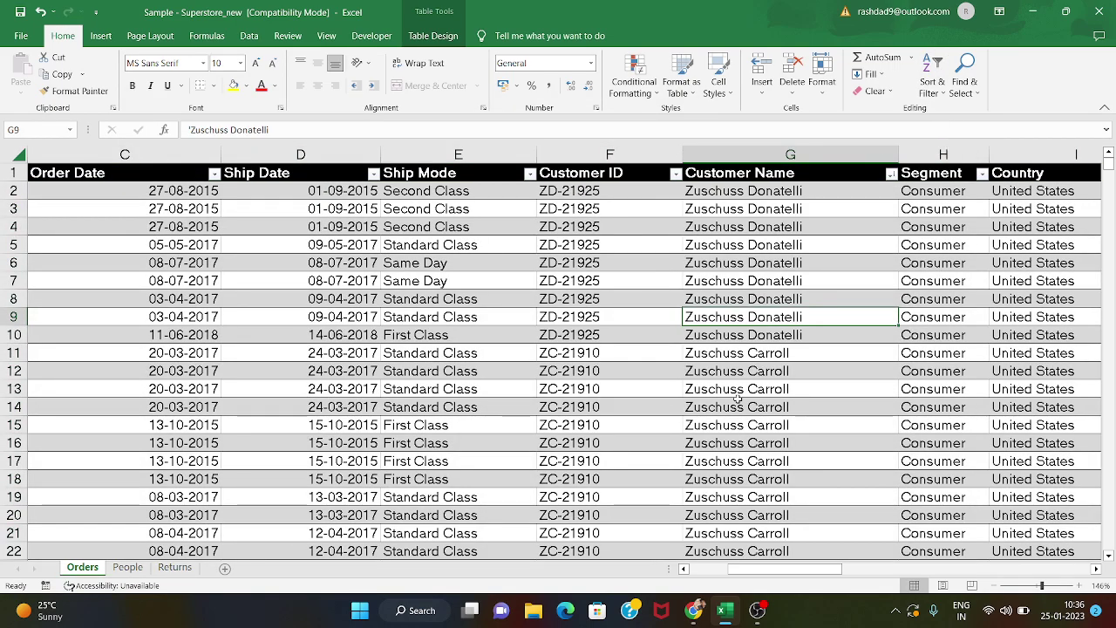
- Examine the order of the Customer Name column and the Row ID values beside it
scroll(737, 398, down, 9)
scroll(737, 398, down, 20)
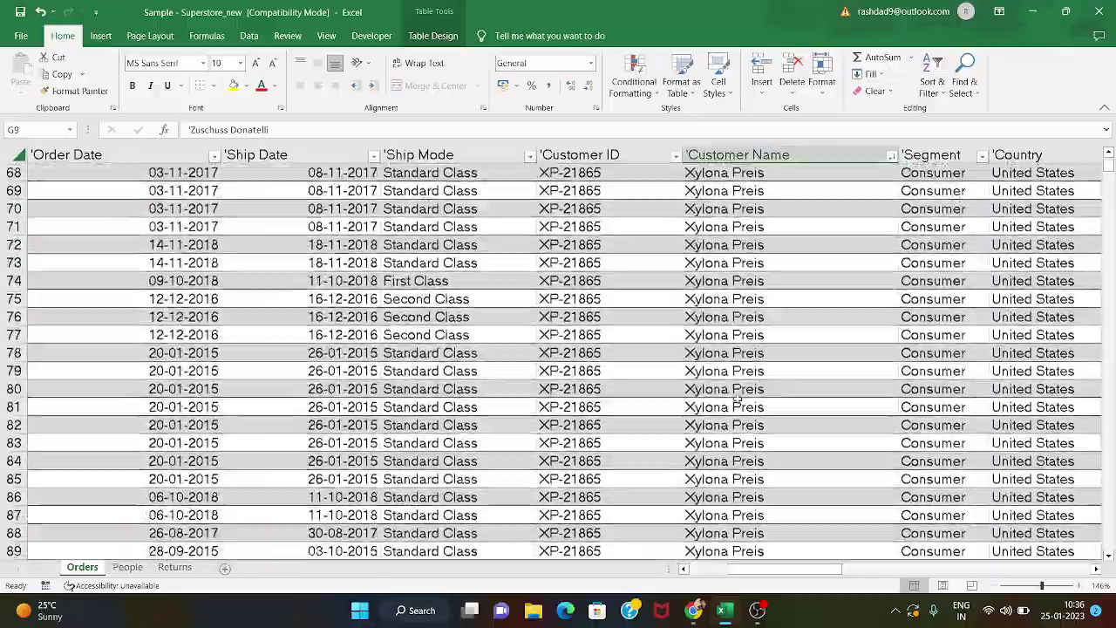
scroll(737, 399, down, 11)
scroll(737, 400, up, 20)
scroll(738, 400, up, 19)
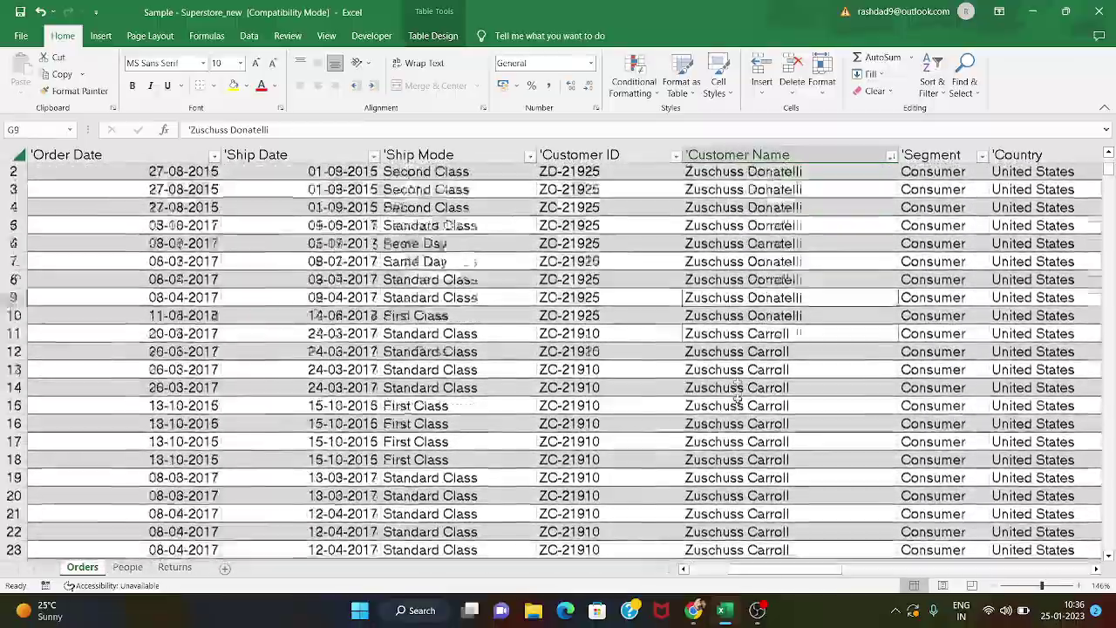
scroll(392, 317, left, 2)
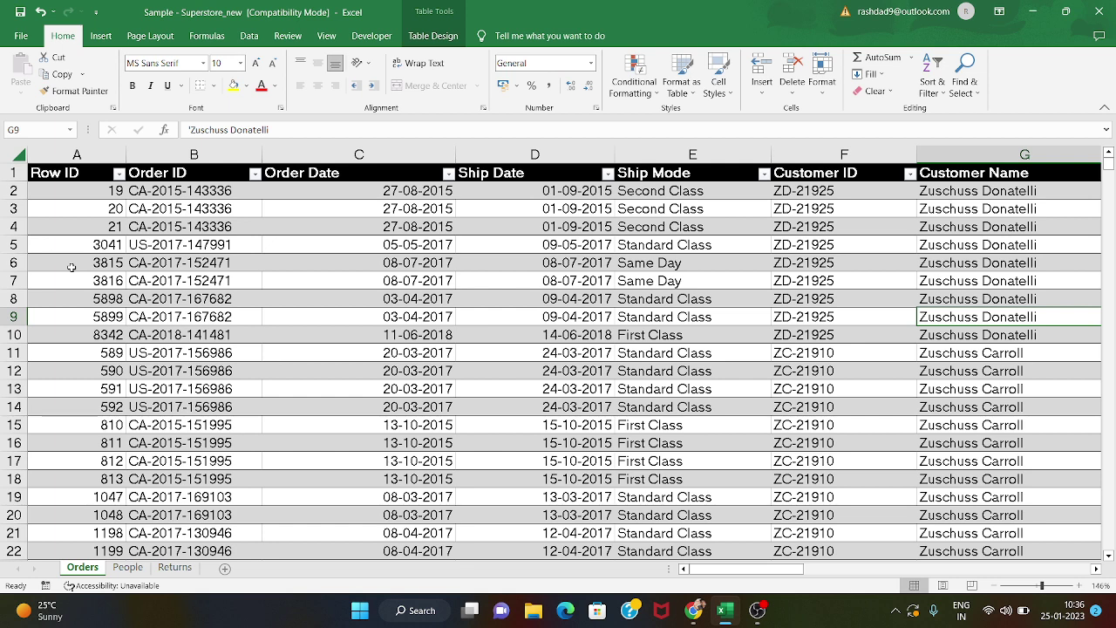
click(78, 229)
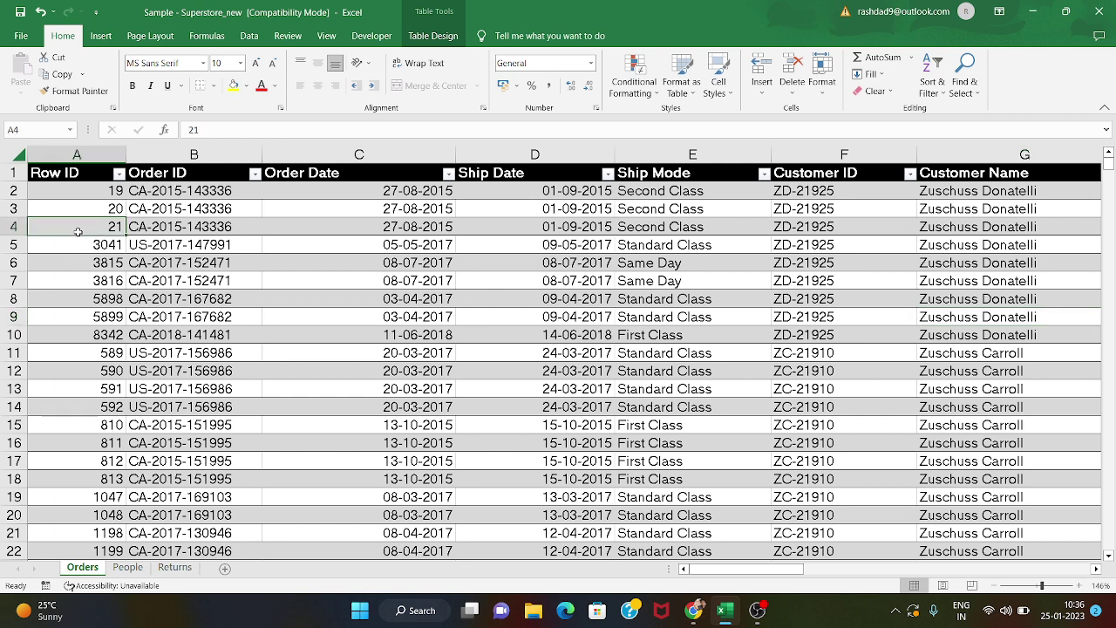
click(1043, 245)
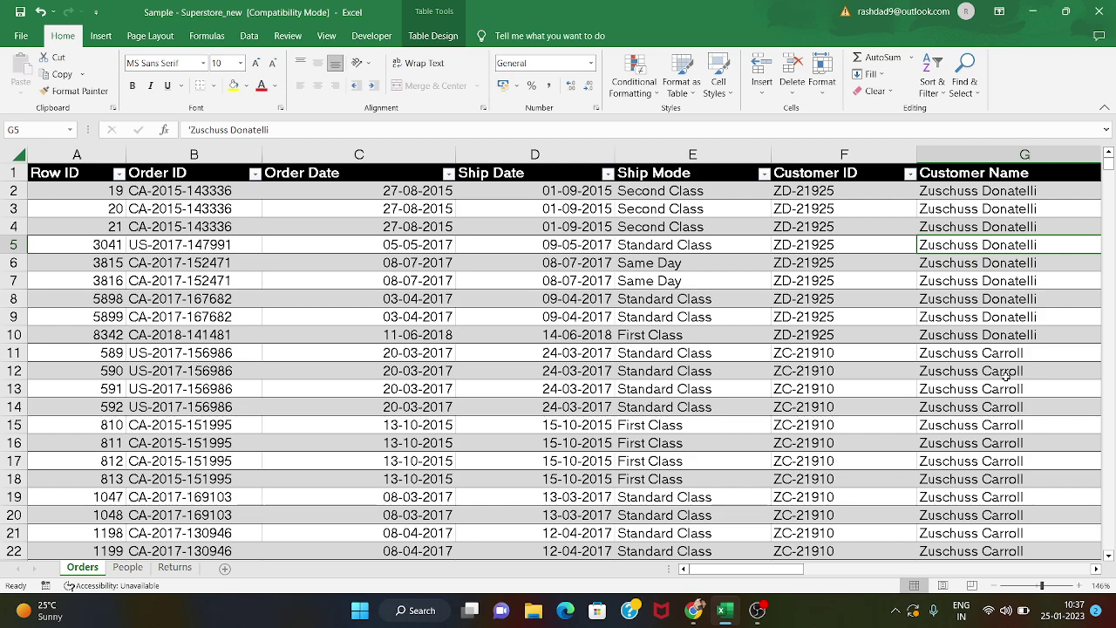
- Undo the Z to A sort on Customer Name
scroll(1008, 375, right, 3)
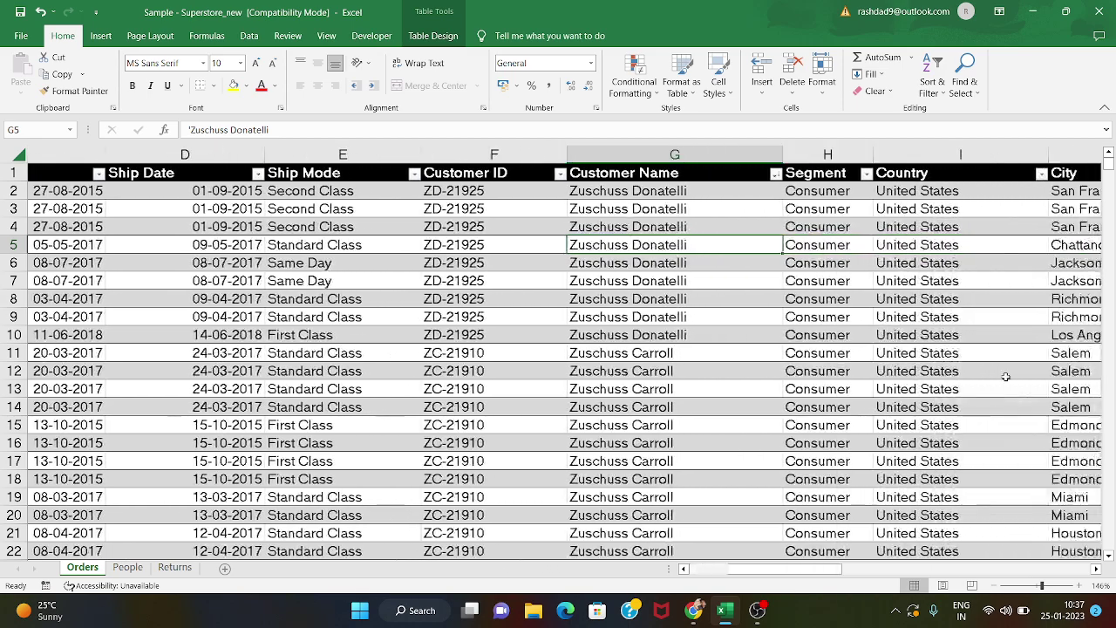
scroll(1007, 375, right, 3)
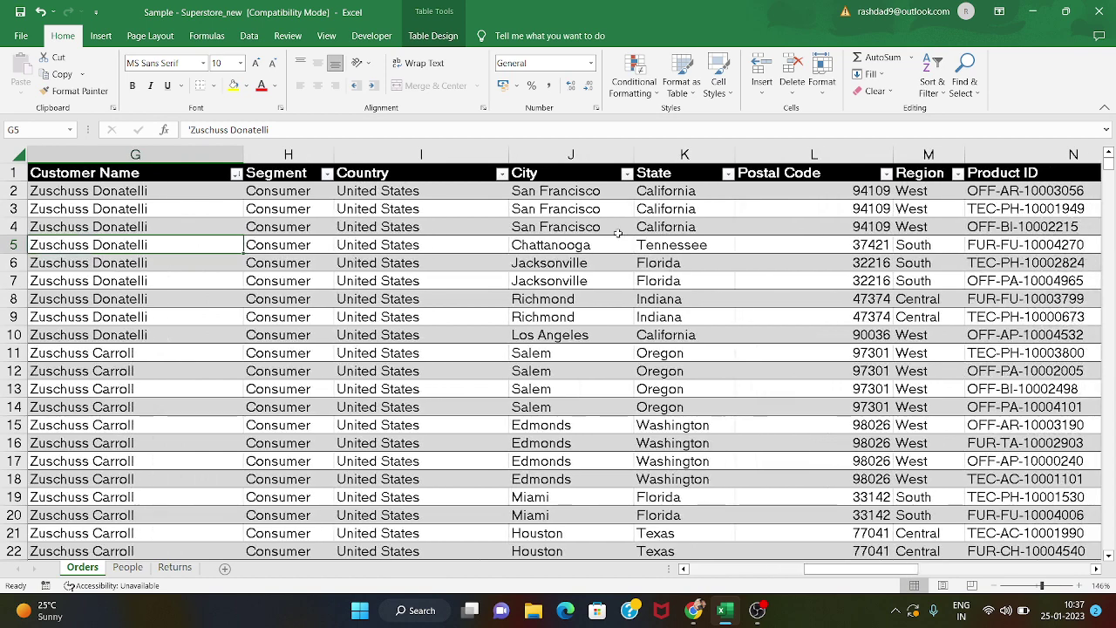
click(567, 225)
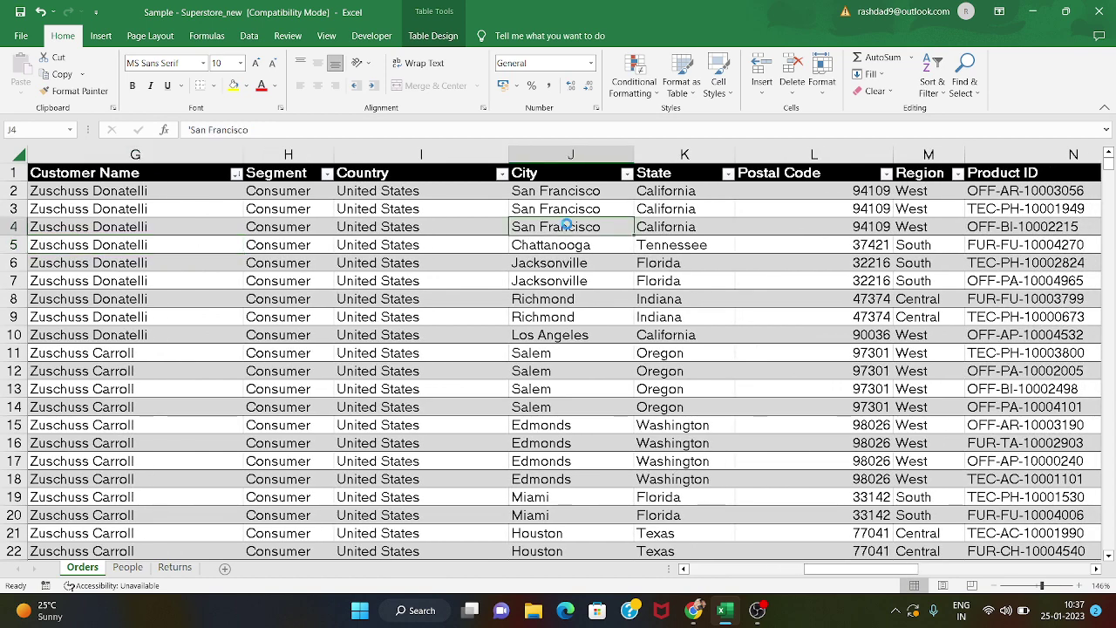
key(ctrl+z)
click(771, 249)
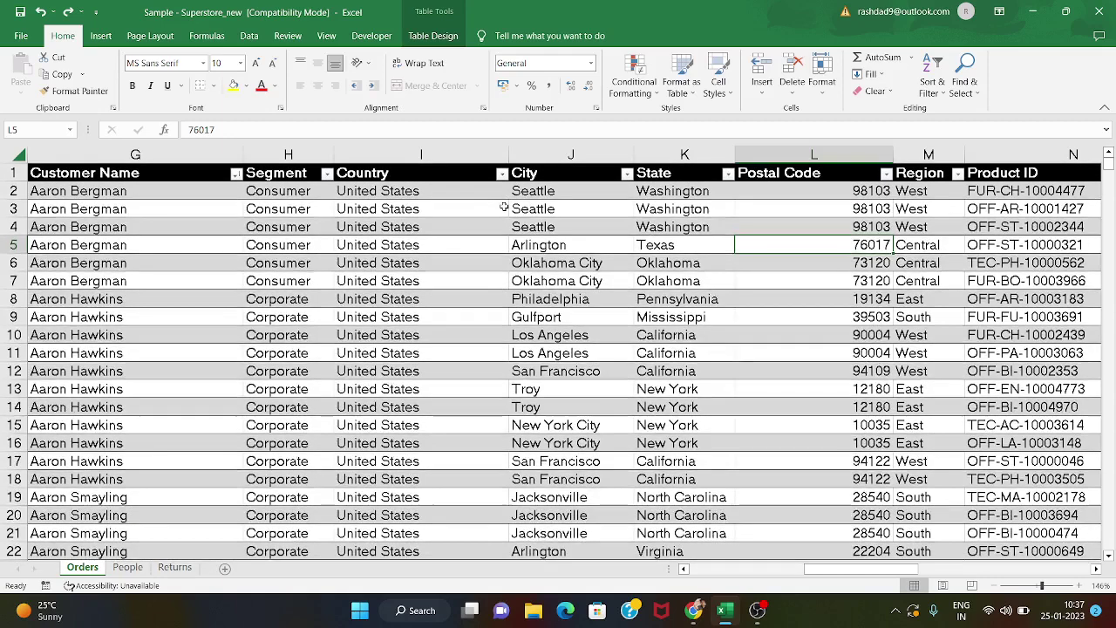
- Sort the Orders table by City from A to Z
click(562, 204)
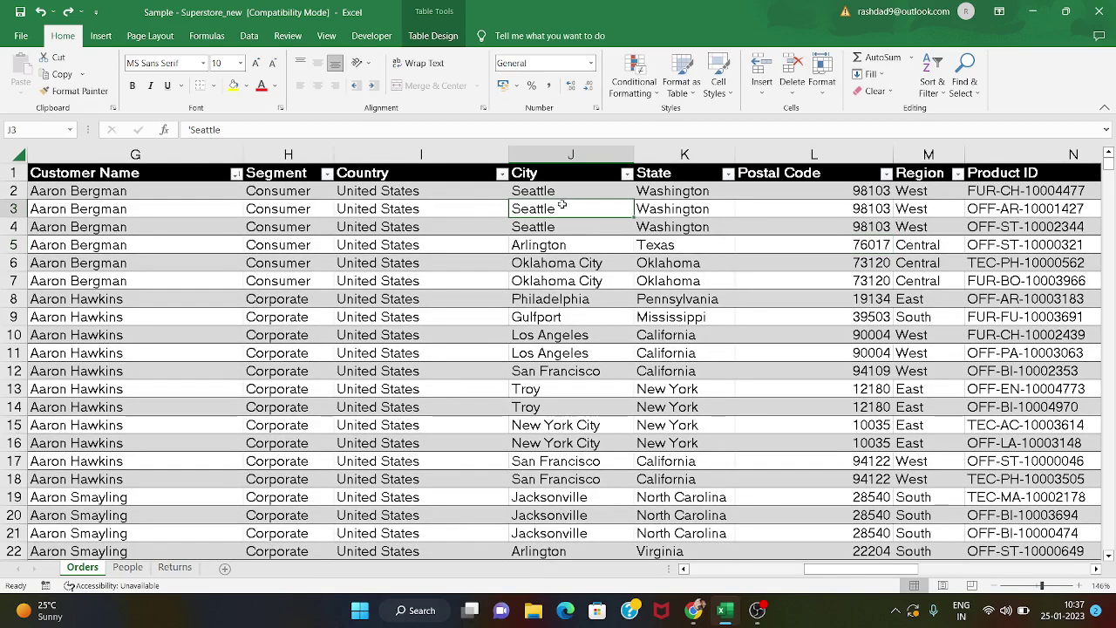
click(932, 88)
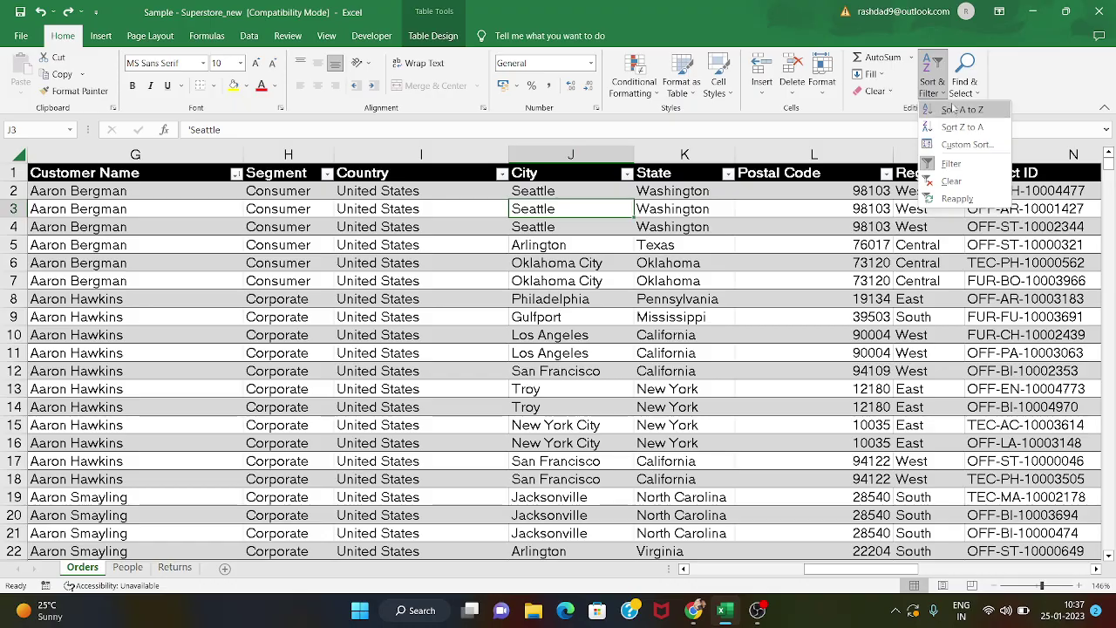
click(955, 110)
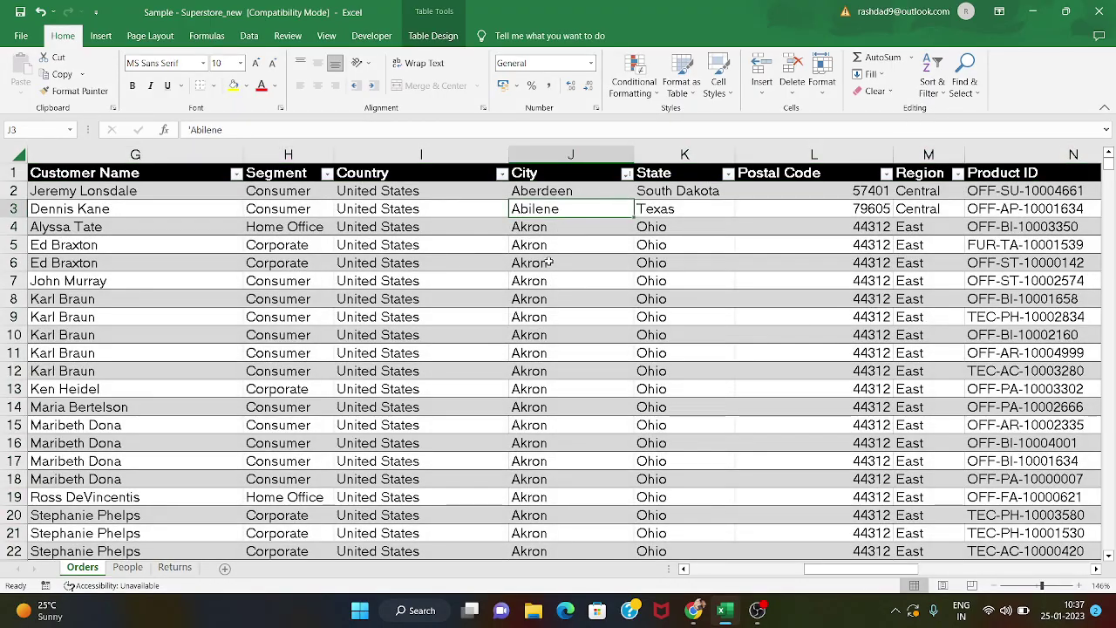
- Examine the order of the City column and the State, Postal Code and other values beside it
scroll(551, 262, down, 8)
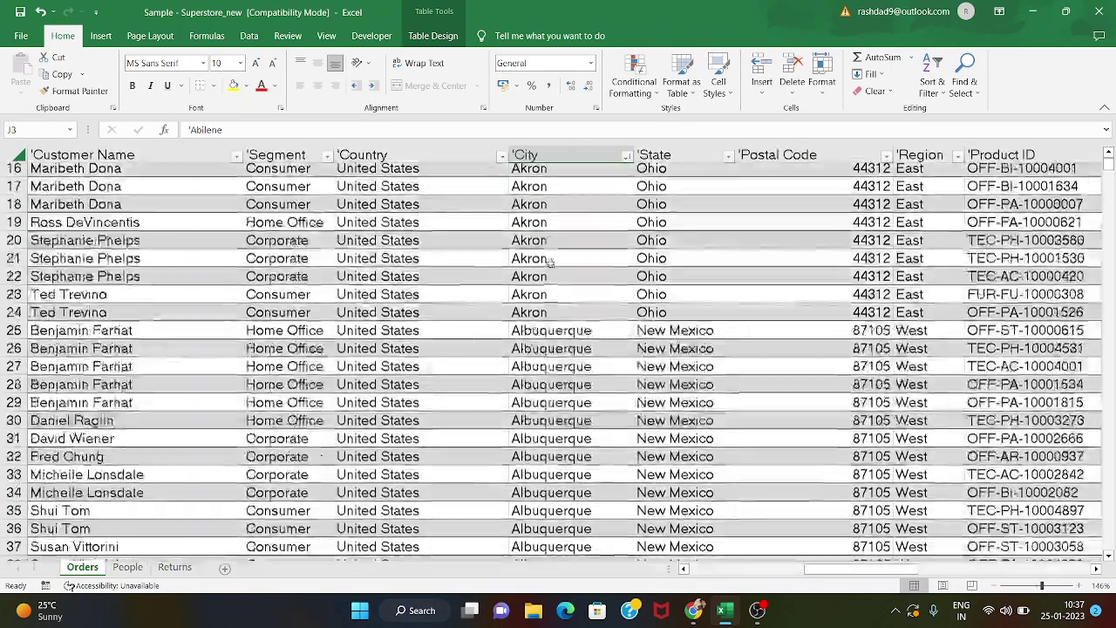
scroll(552, 263, down, 2)
scroll(551, 263, up, 11)
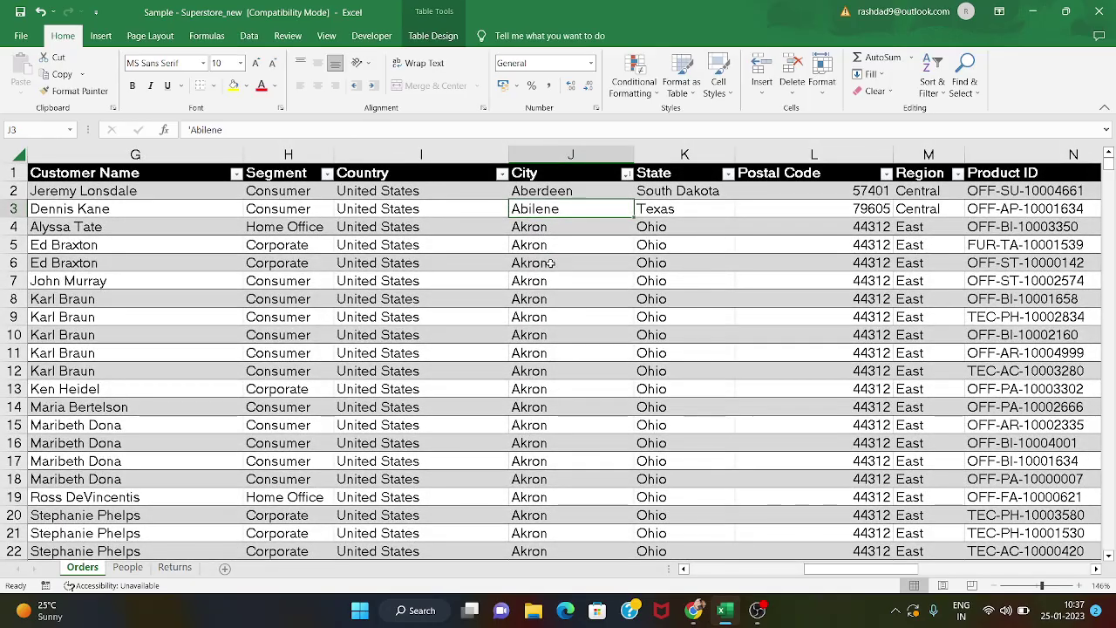
scroll(694, 191, down, 6)
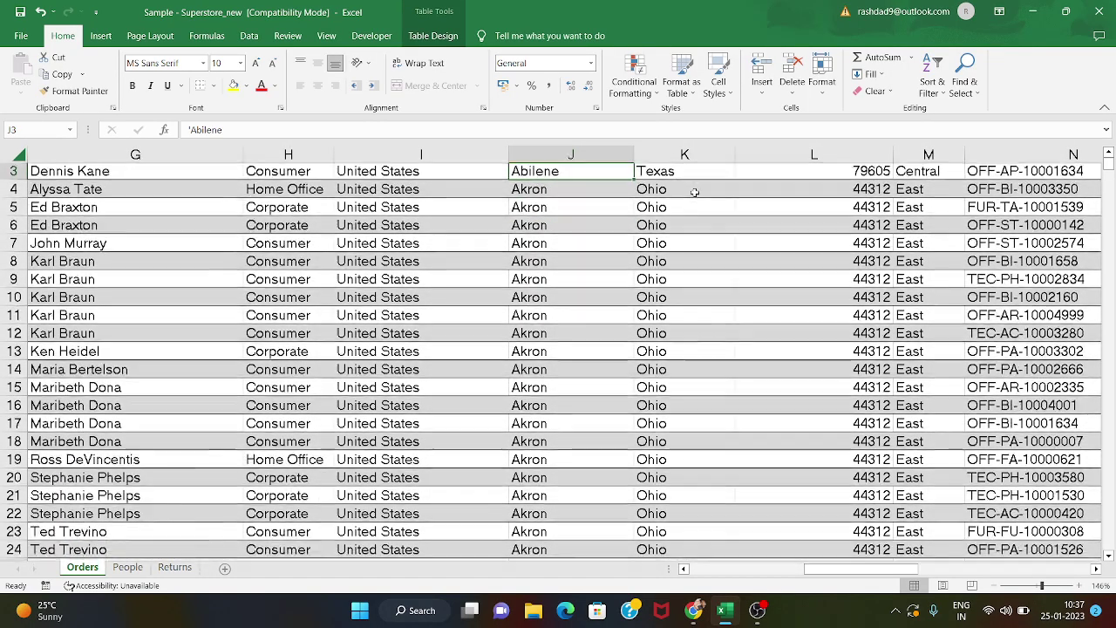
scroll(694, 191, down, 17)
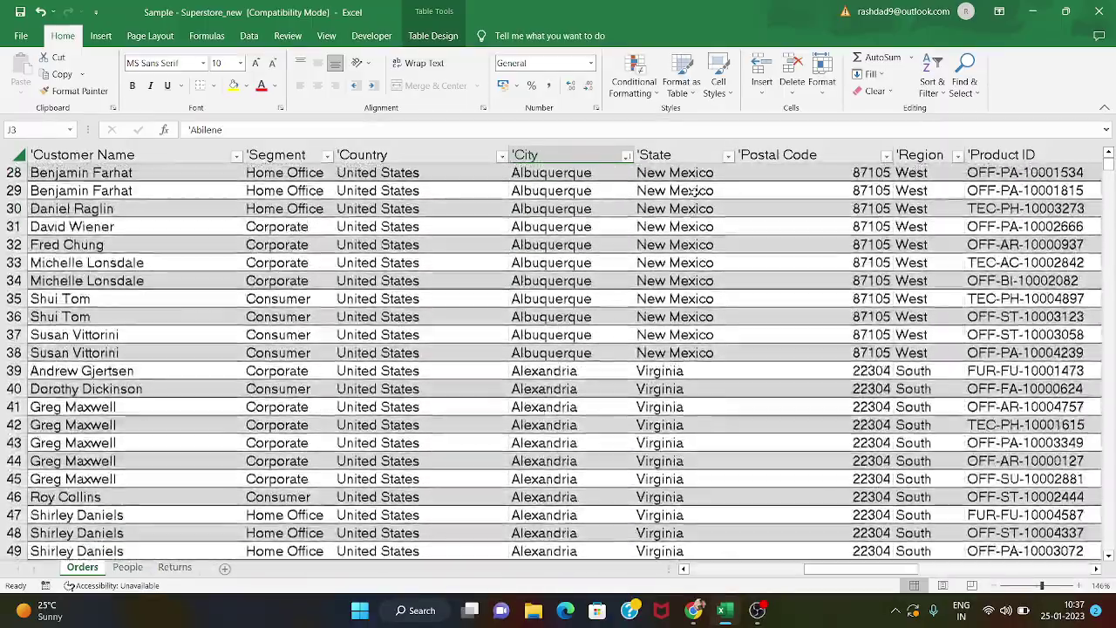
scroll(696, 187, left, 1)
scroll(696, 186, down, 1)
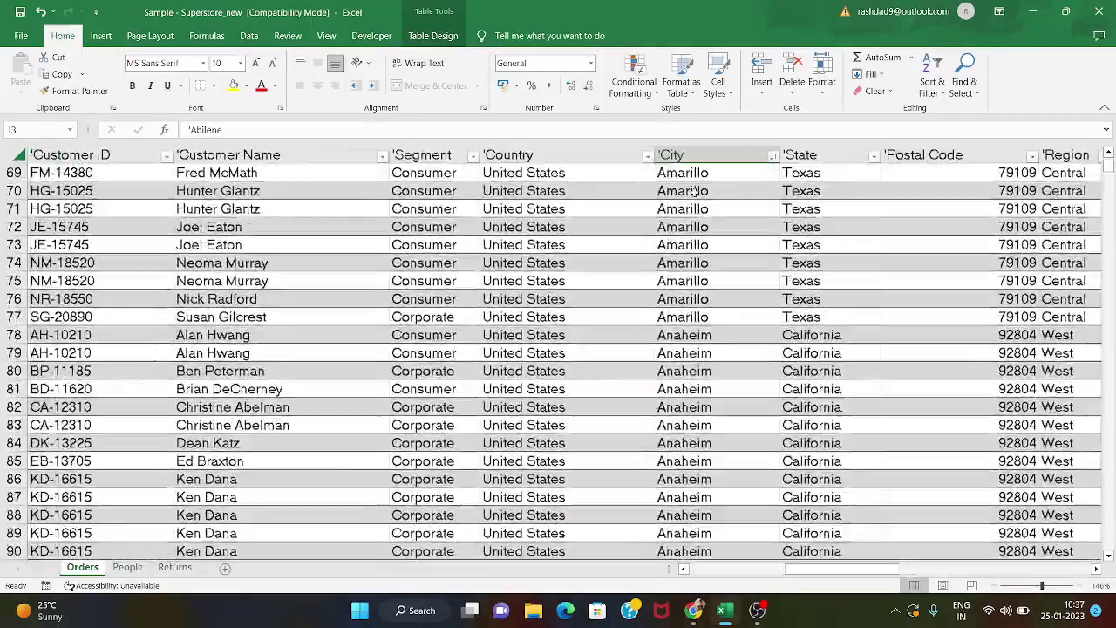
scroll(660, 363, right, 3)
scroll(663, 370, up, 20)
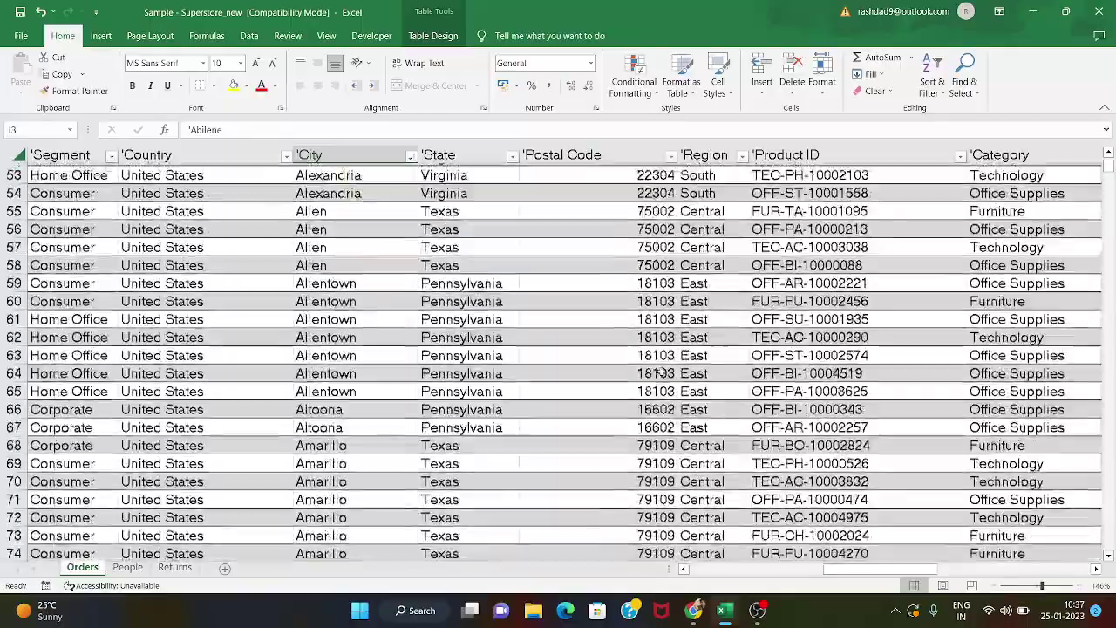
scroll(427, 332, down, 20)
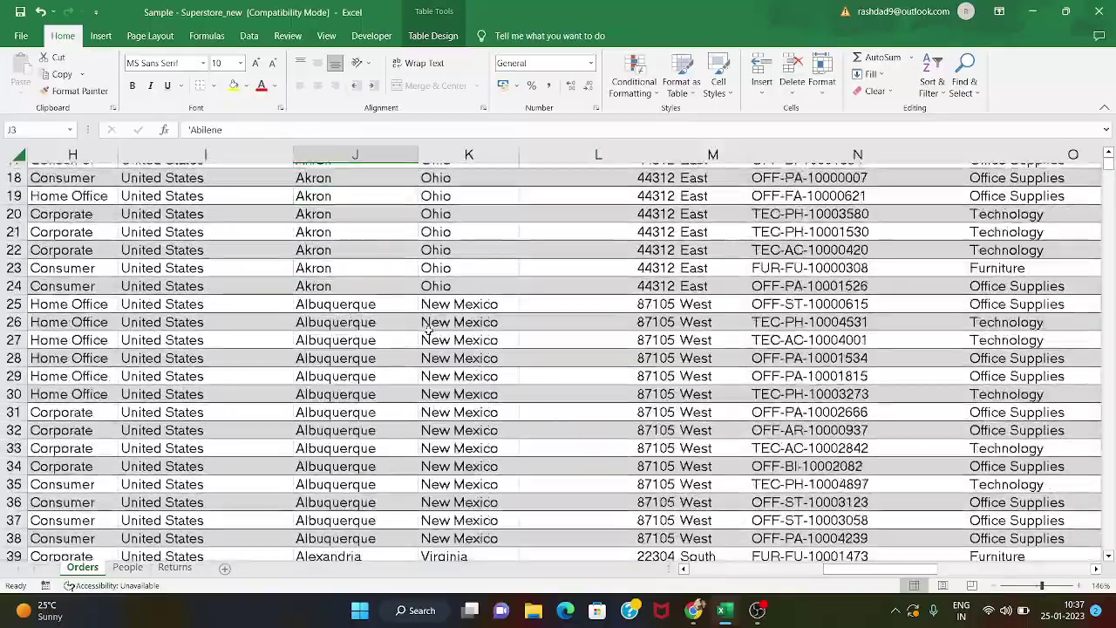
scroll(428, 332, down, 15)
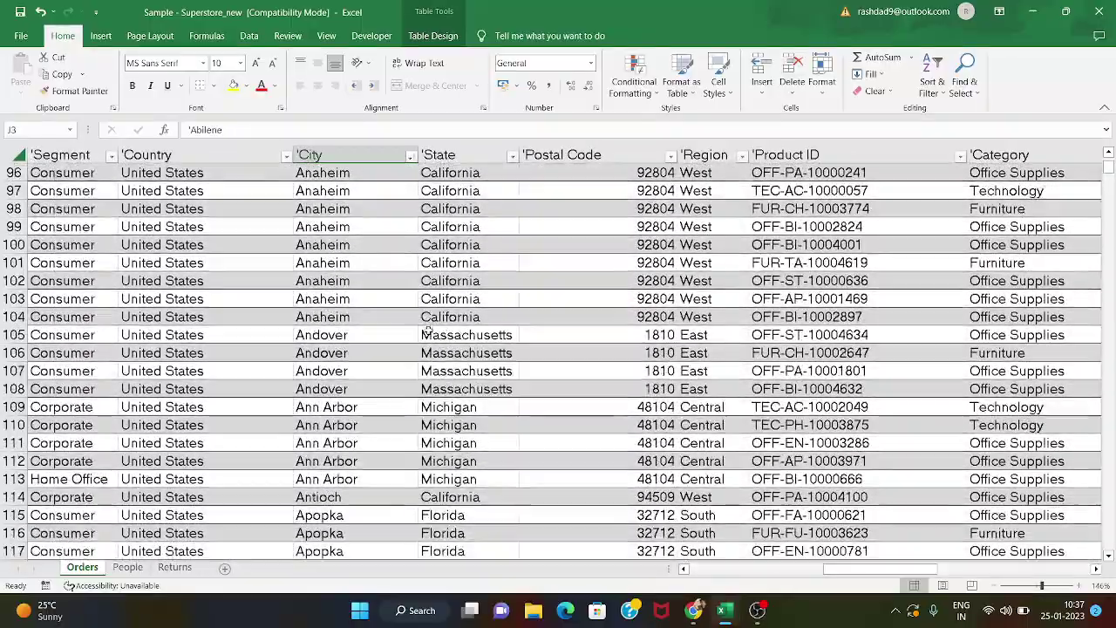
scroll(427, 330, up, 20)
scroll(428, 330, up, 20)
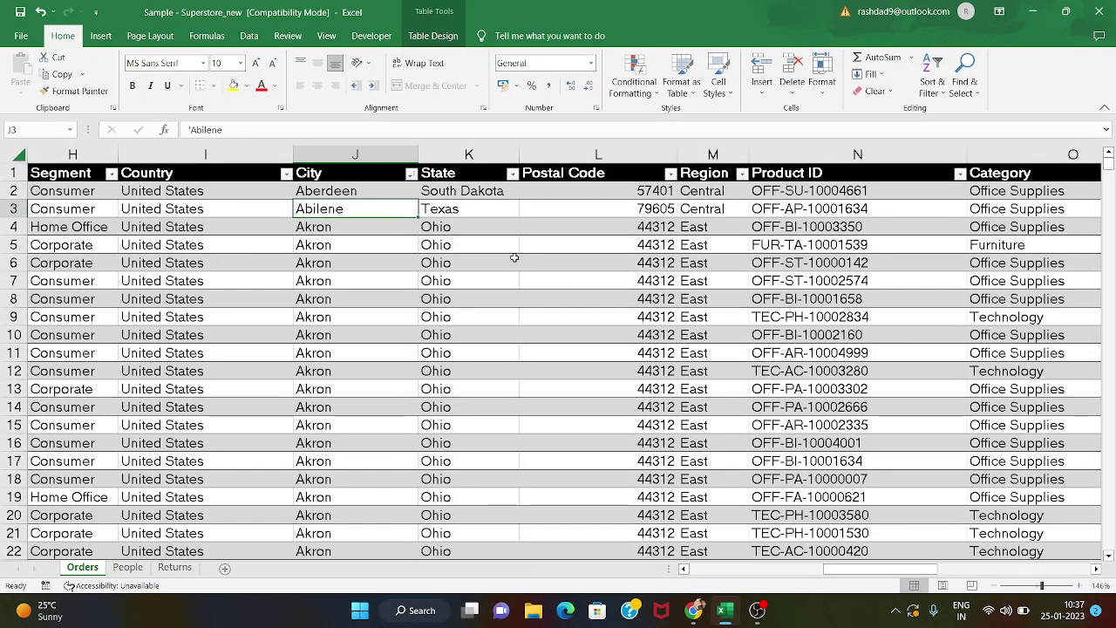
- Sort the Orders table by State from A to Z using the single-column sort
click(473, 206)
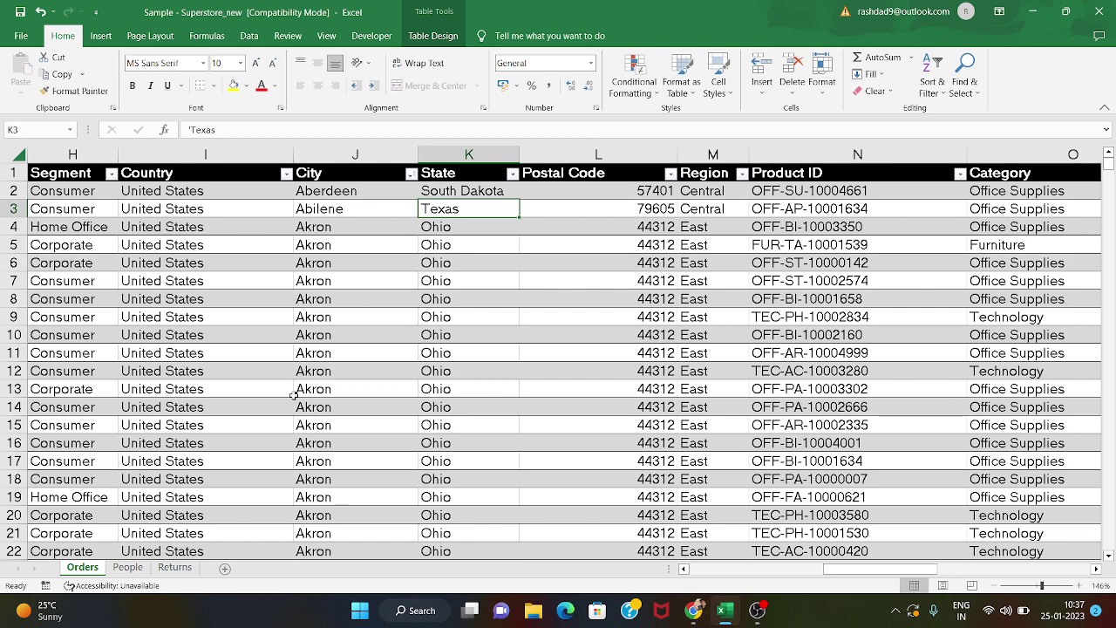
click(454, 314)
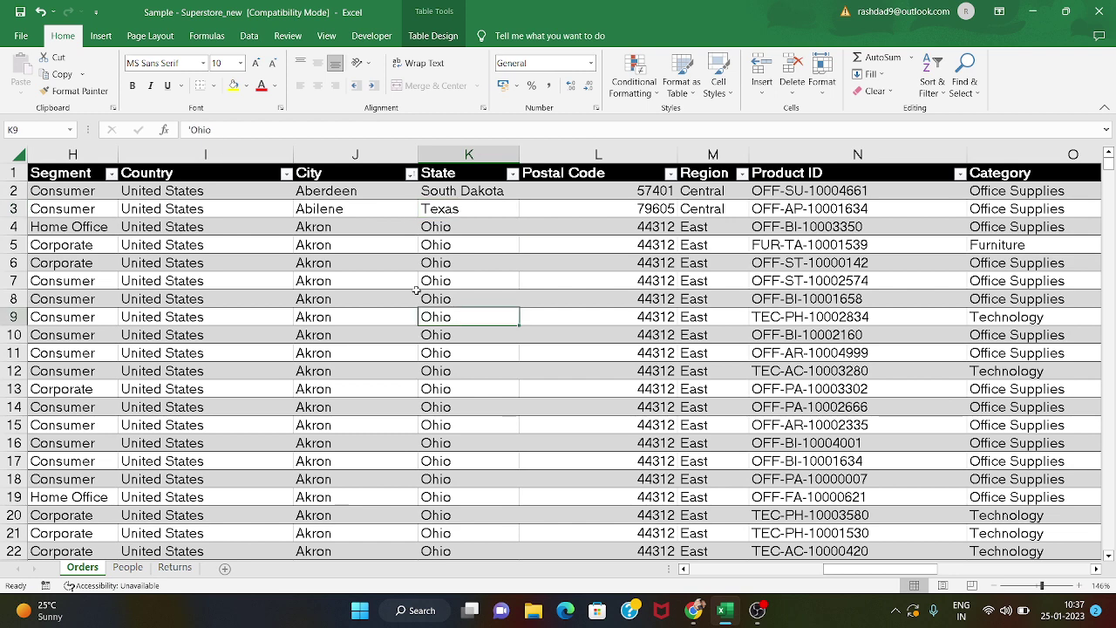
click(374, 257)
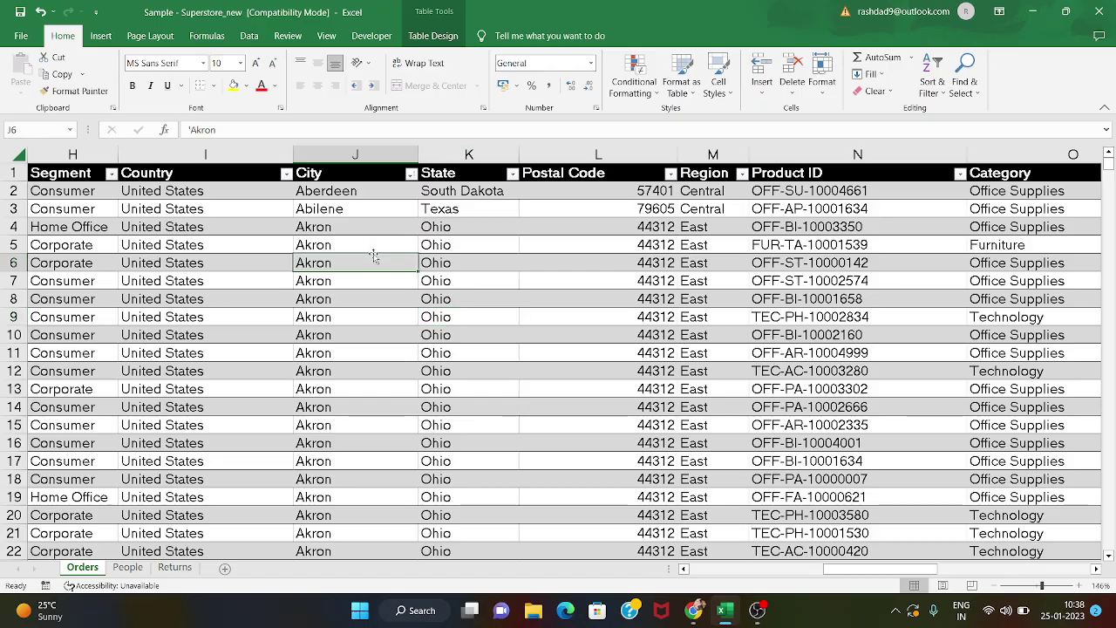
scroll(373, 256, left, 3)
scroll(373, 255, right, 4)
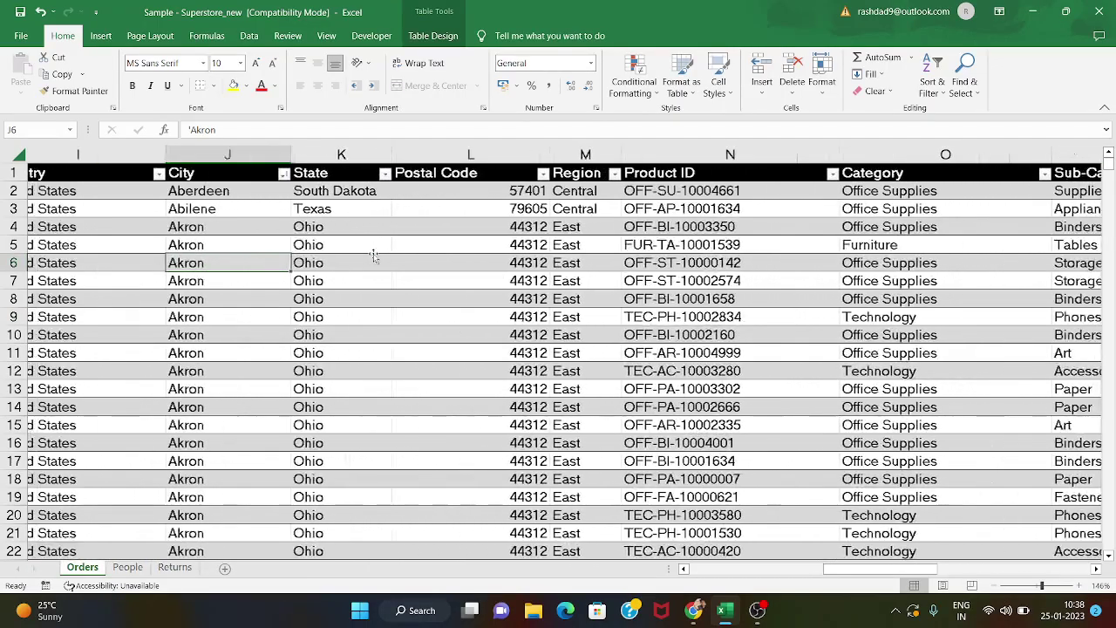
scroll(373, 256, left, 1)
click(373, 255)
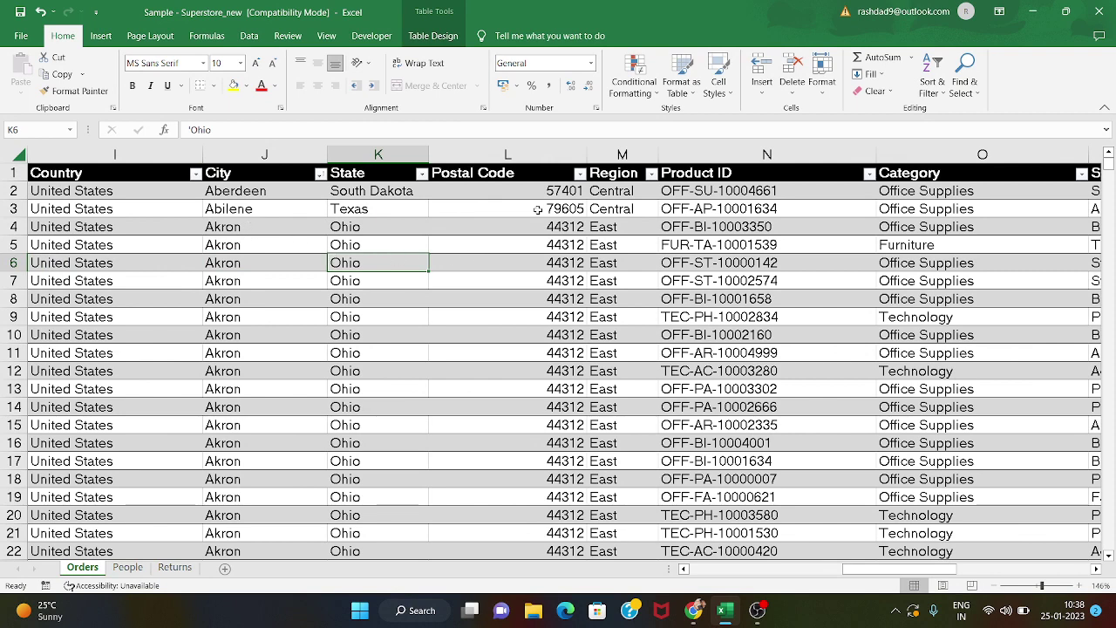
click(932, 74)
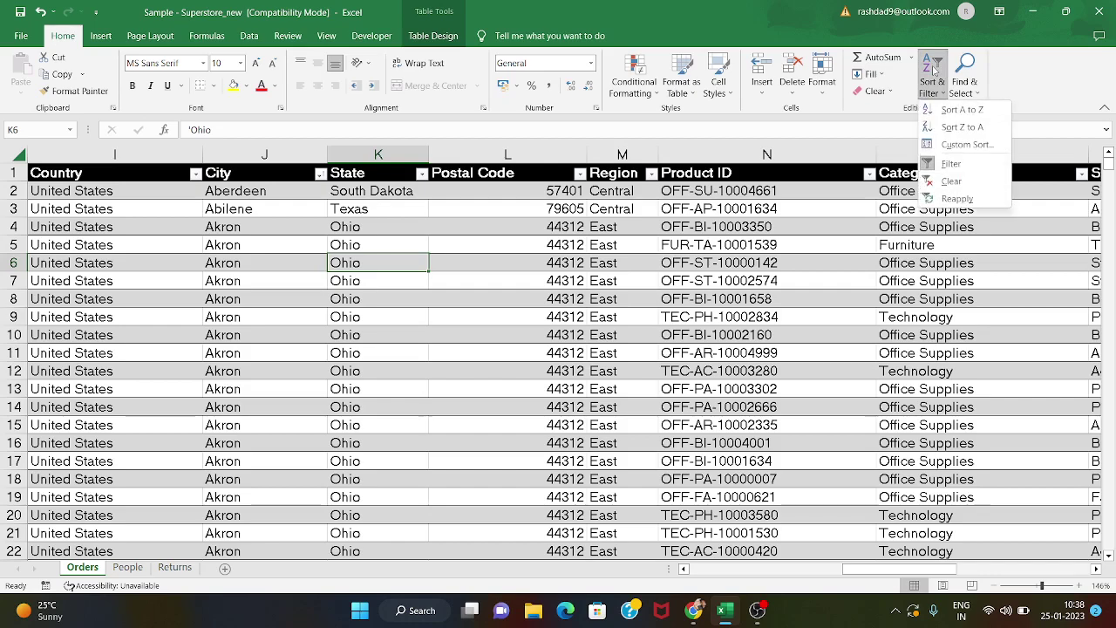
click(952, 110)
- Examine the order of the State column and how the City values are arranged within each state
scroll(345, 323, down, 5)
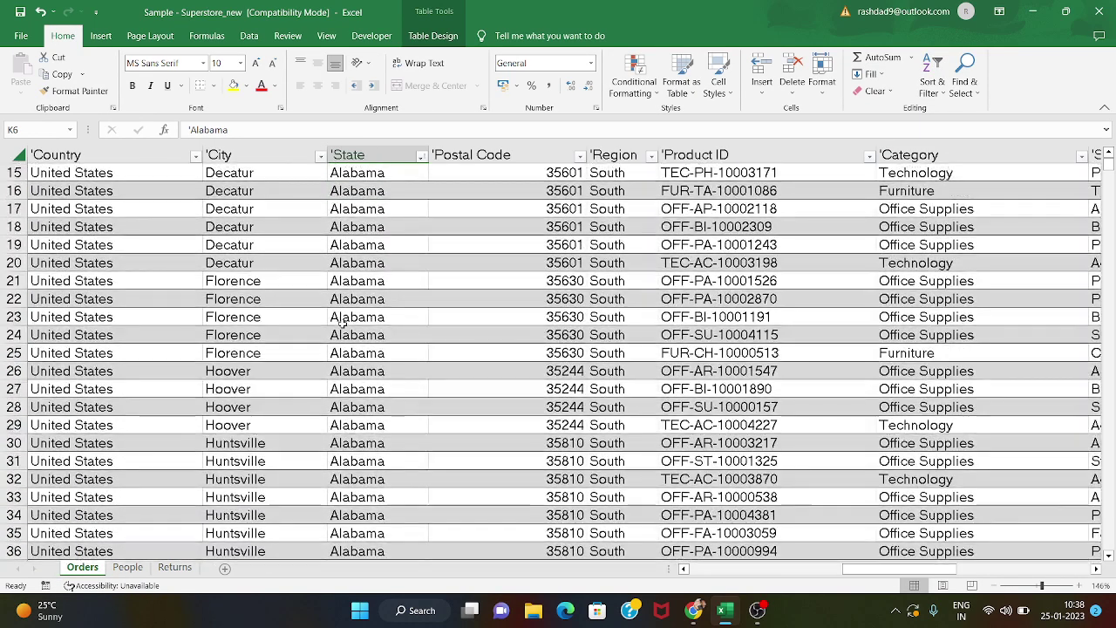
scroll(342, 322, down, 15)
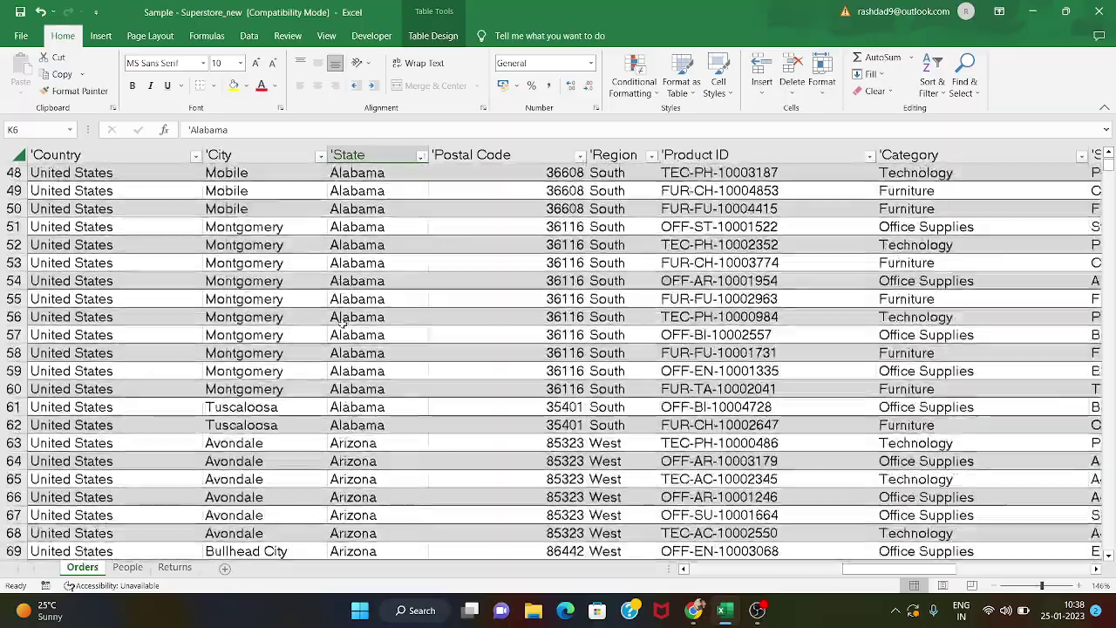
scroll(343, 324, down, 5)
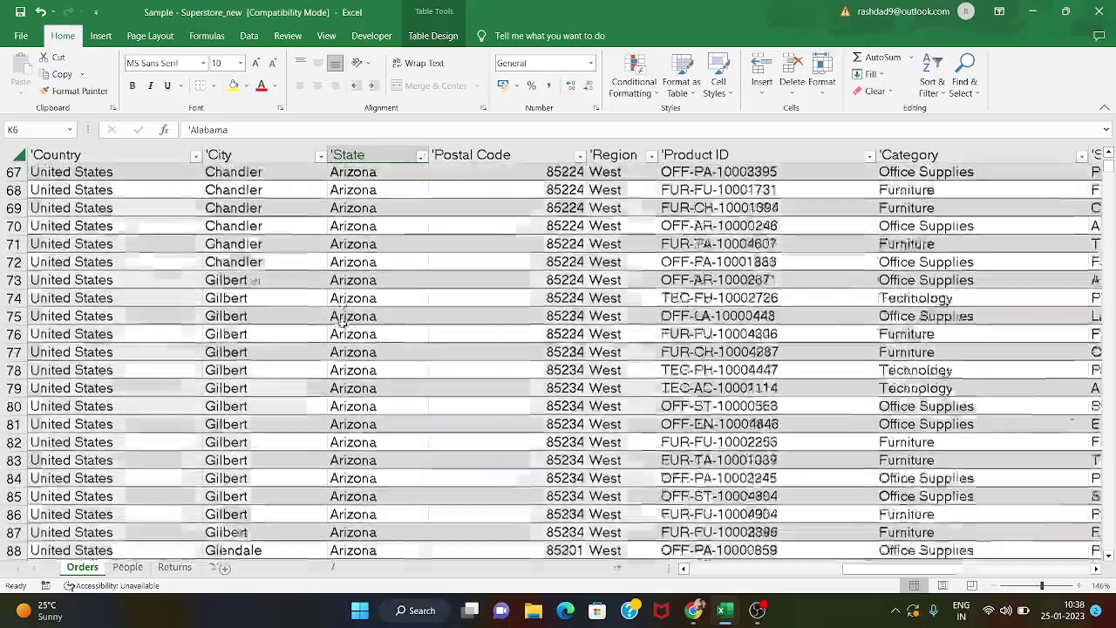
scroll(343, 322, down, 2)
scroll(343, 323, up, 20)
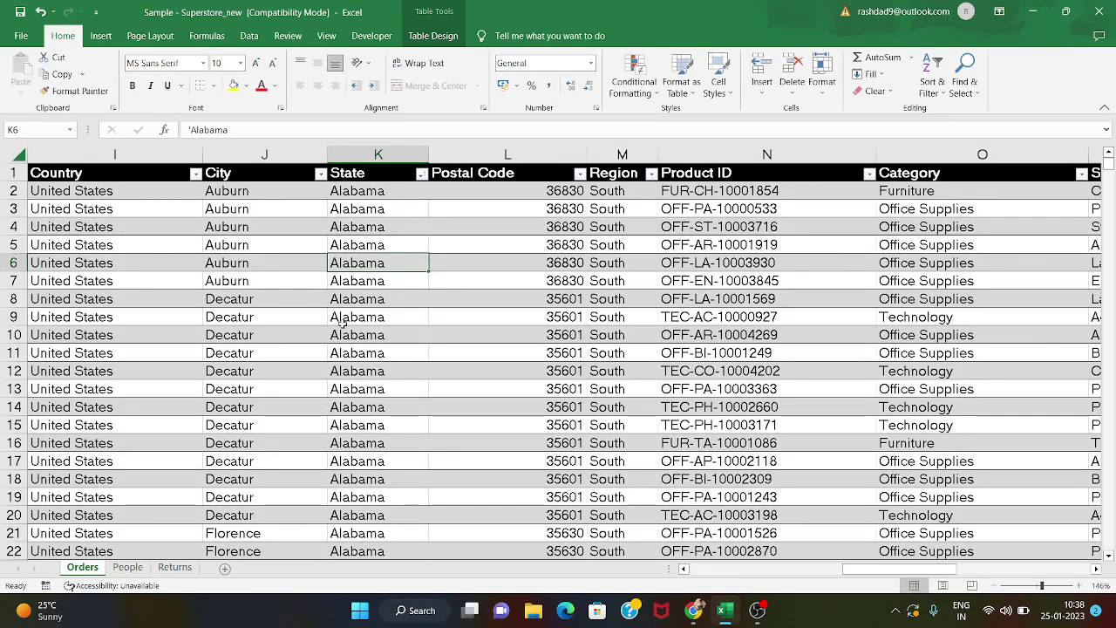
scroll(342, 323, down, 6)
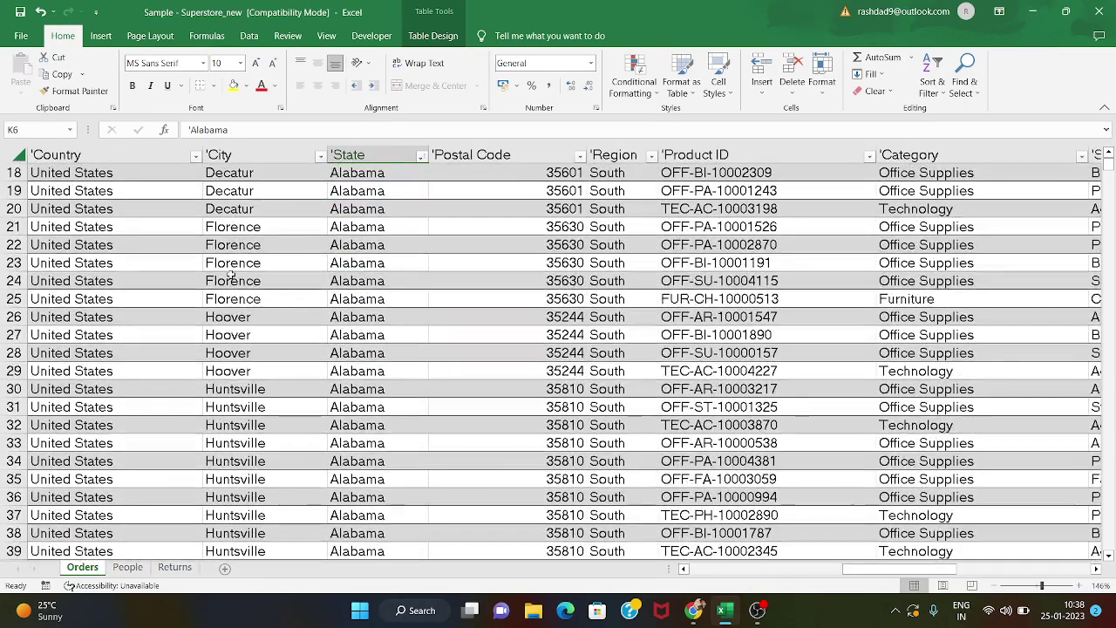
scroll(230, 276, up, 6)
scroll(231, 276, down, 5)
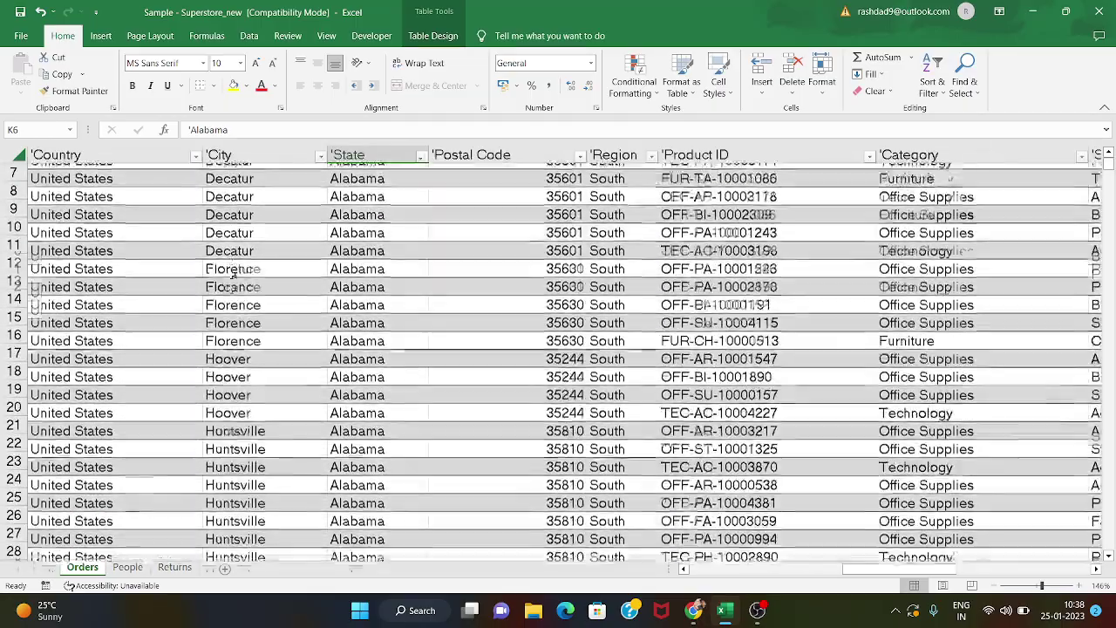
scroll(231, 276, down, 7)
scroll(231, 274, up, 12)
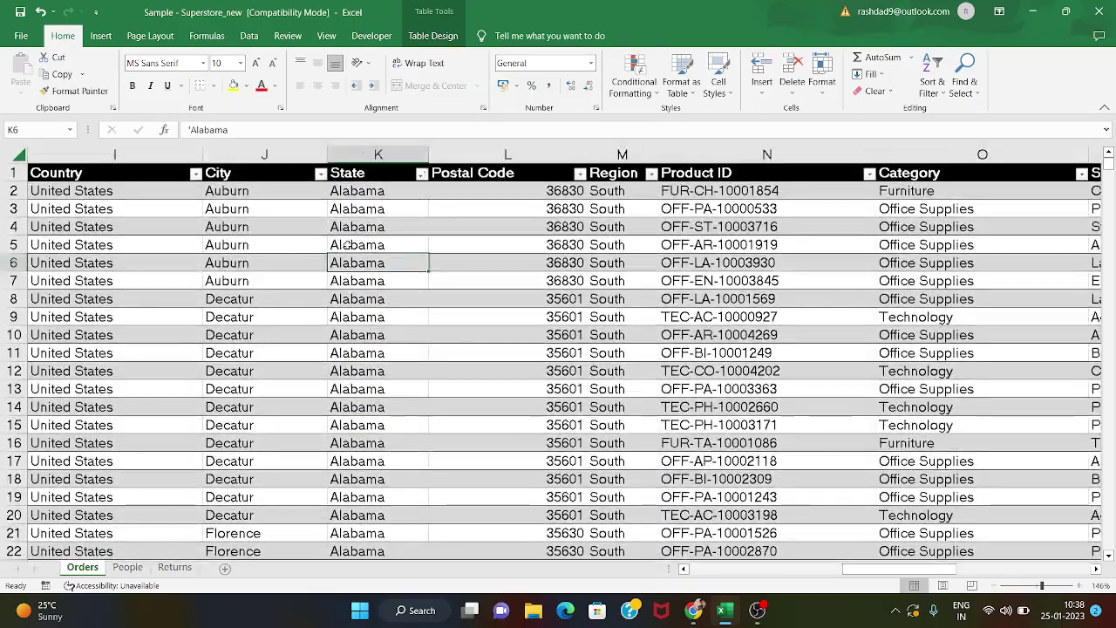
- Undo the A to Z sort on State
click(346, 245)
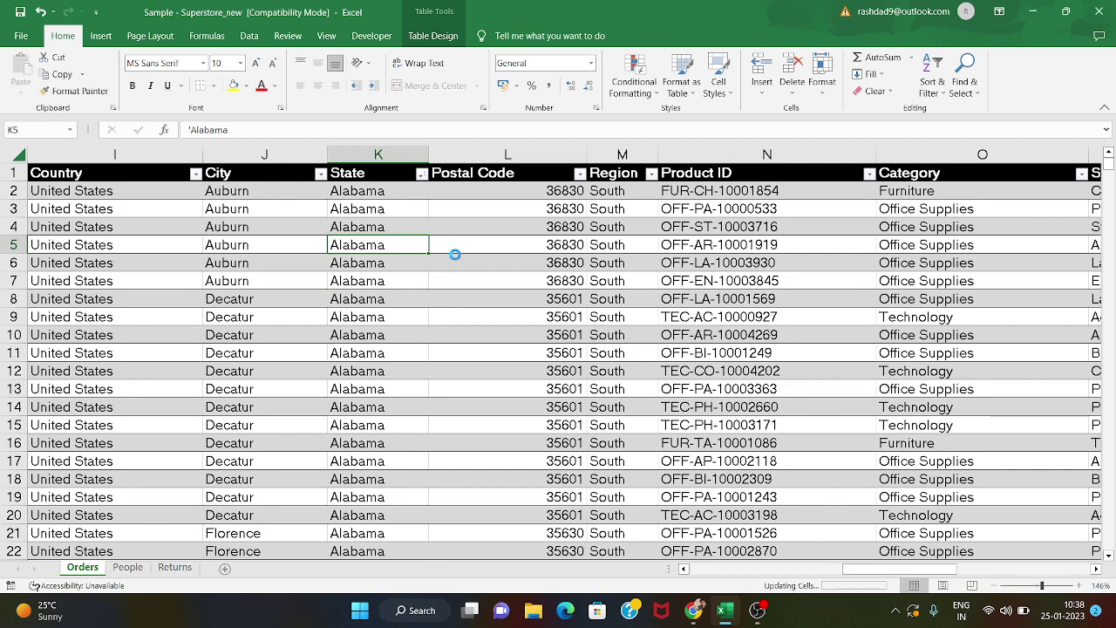
key(ctrl+z)
- Apply a custom sort to the Orders table by State and then by City, both on cell values from A to Z
click(370, 285)
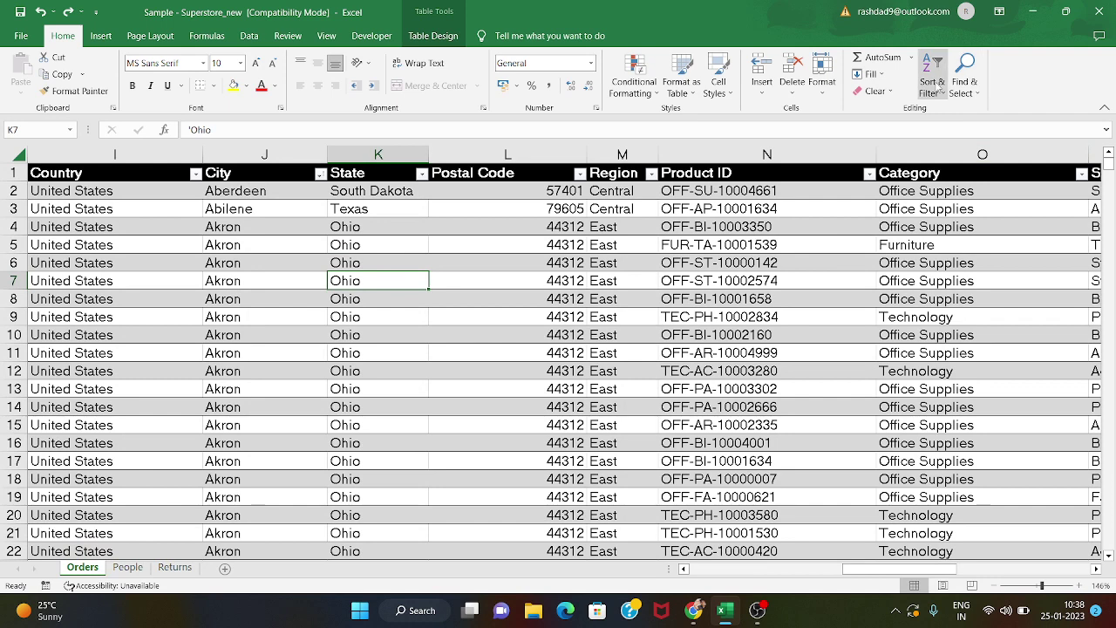
click(932, 86)
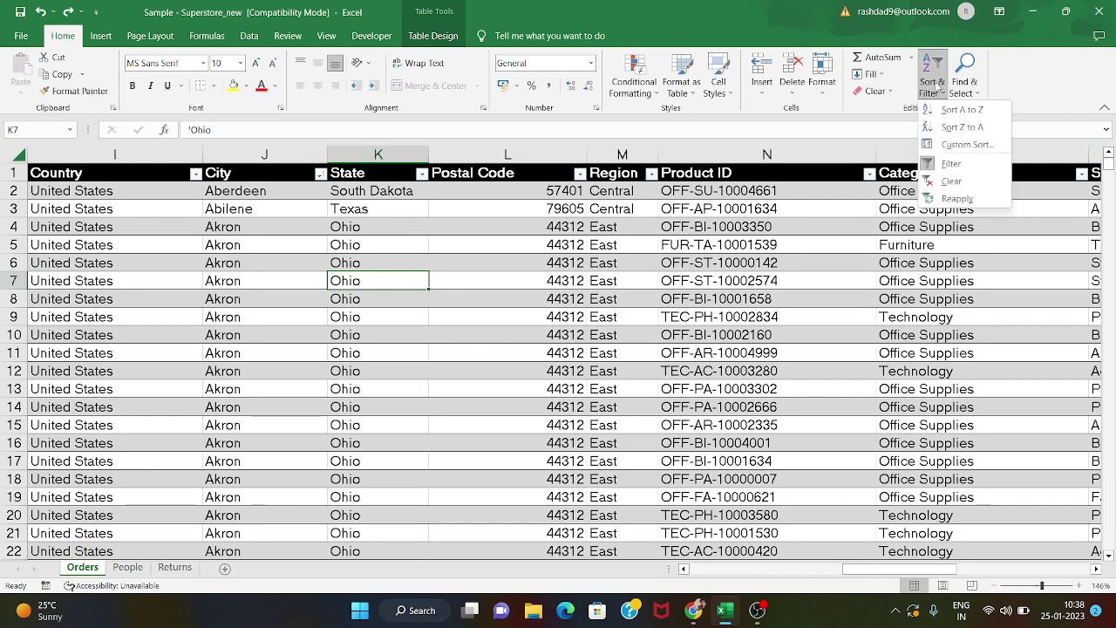
click(948, 144)
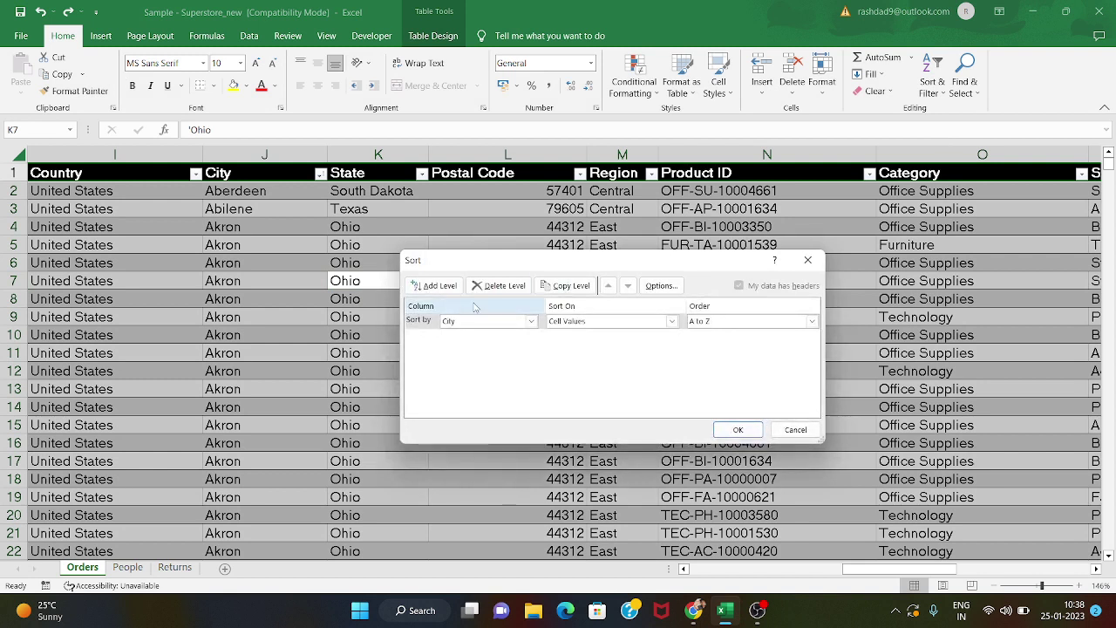
click(531, 321)
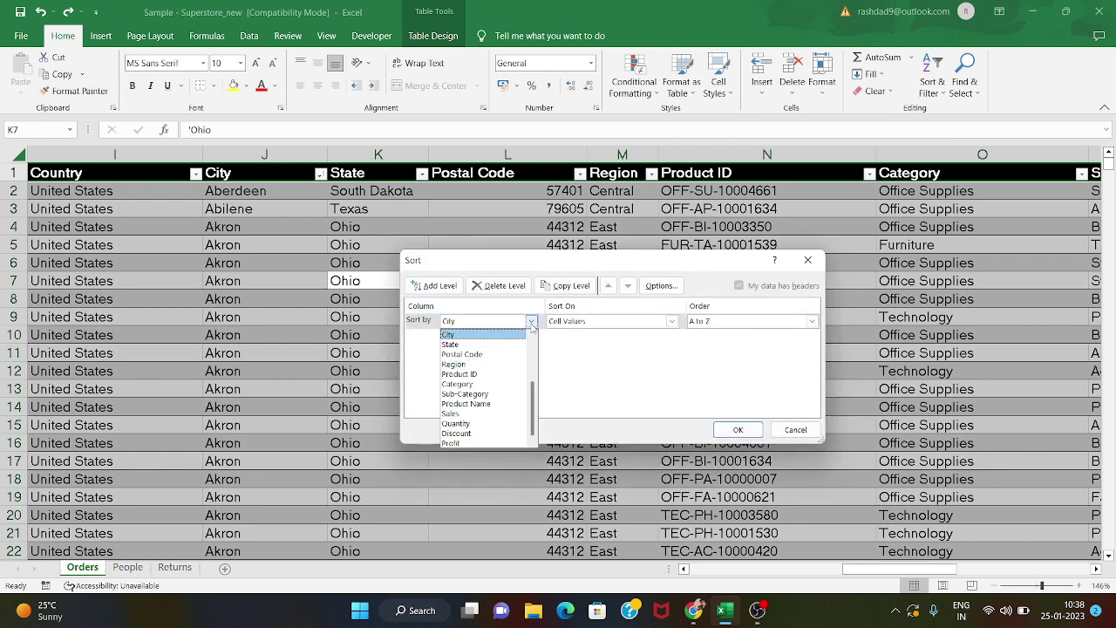
click(451, 345)
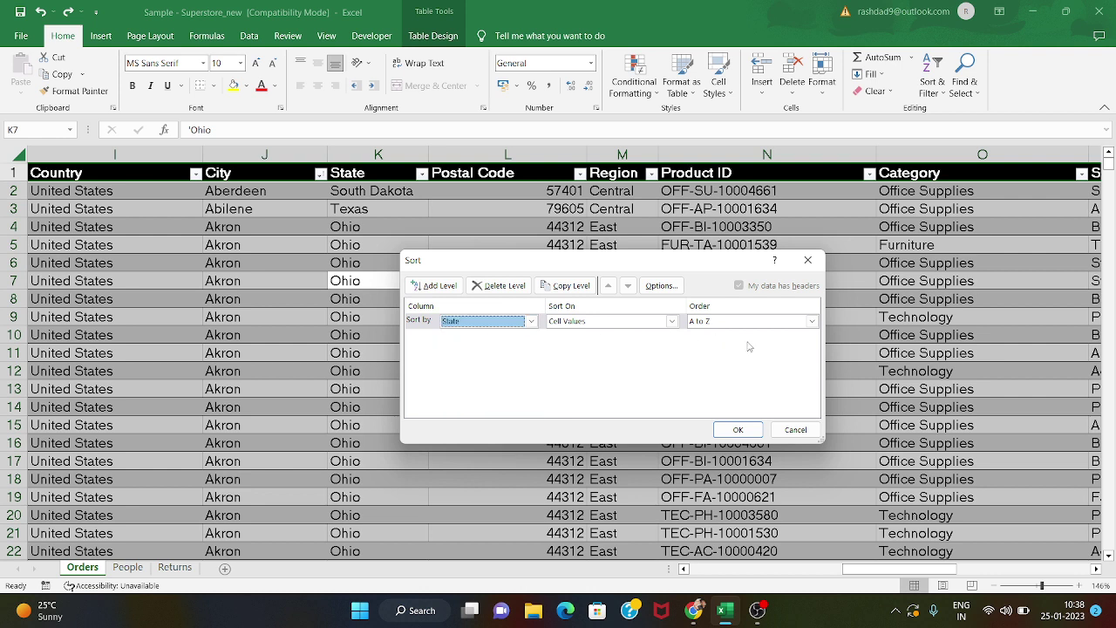
click(440, 287)
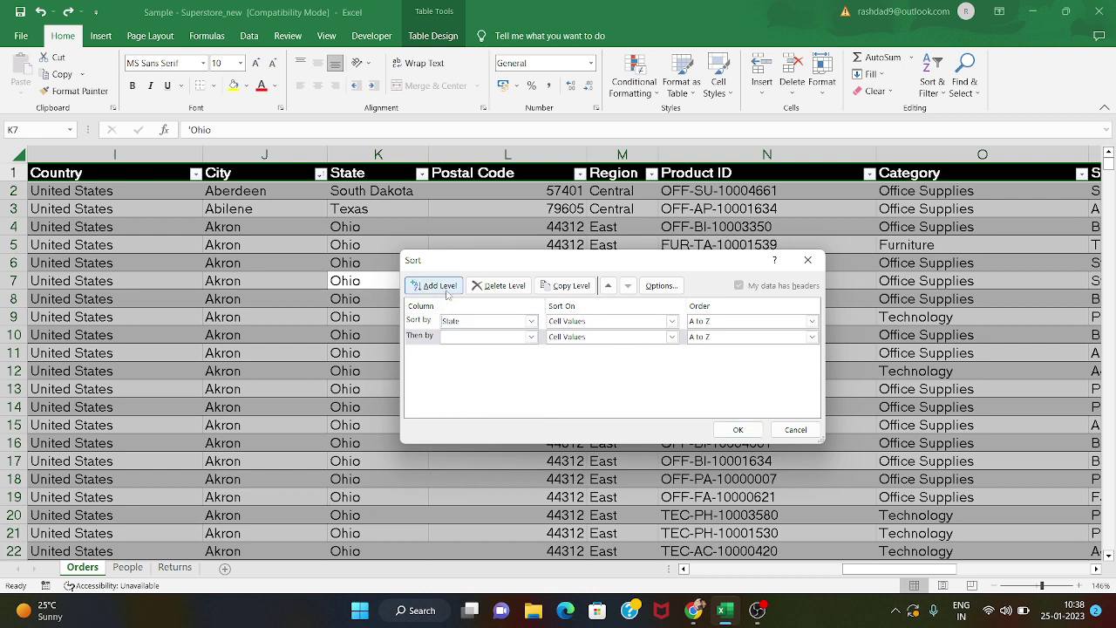
click(532, 336)
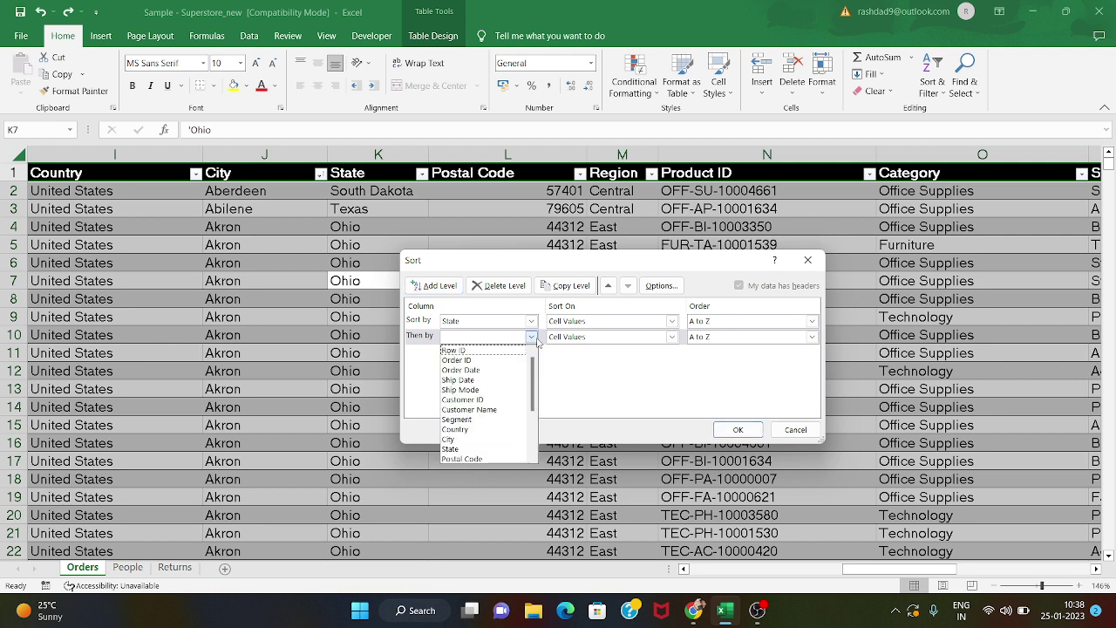
click(460, 440)
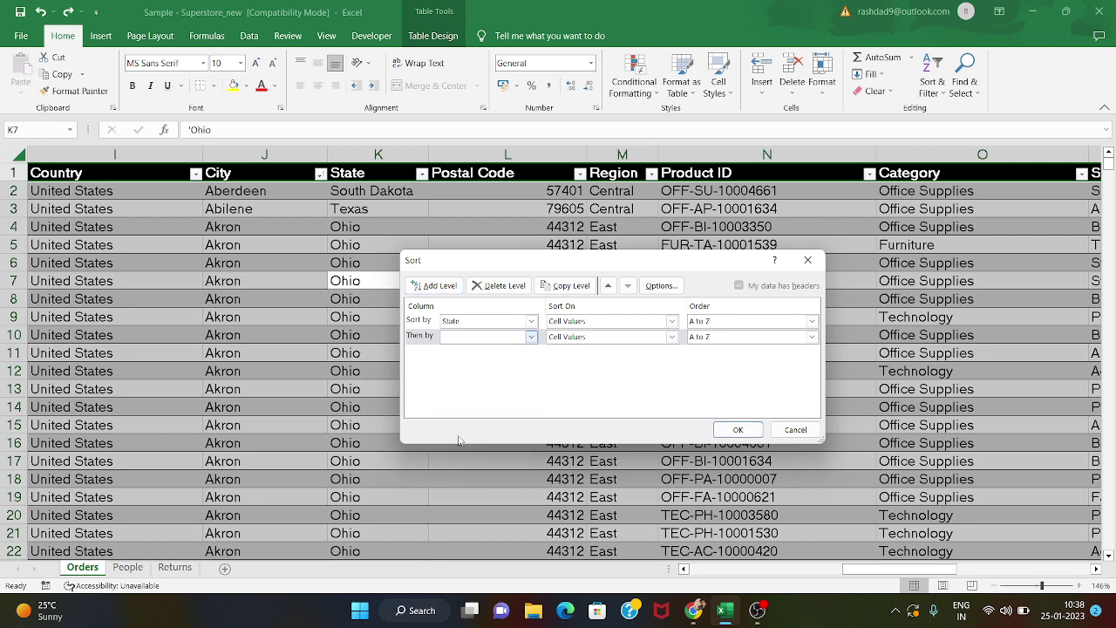
click(739, 429)
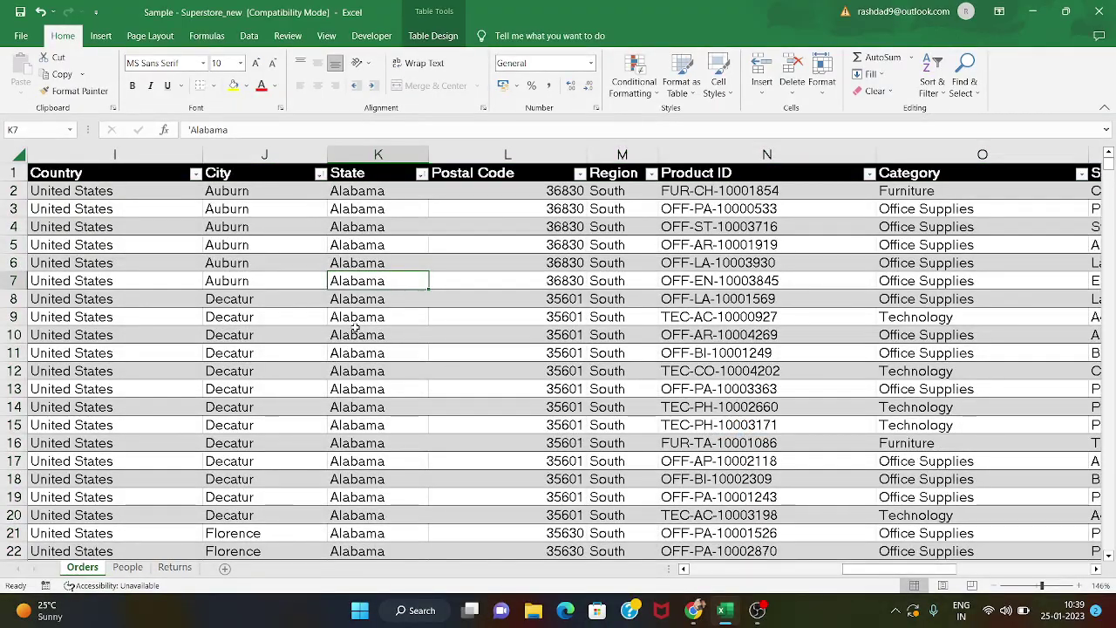
- Examine the sorted Orders table to check the order of the states and of the cities within each state
scroll(355, 328, down, 4)
scroll(355, 328, down, 15)
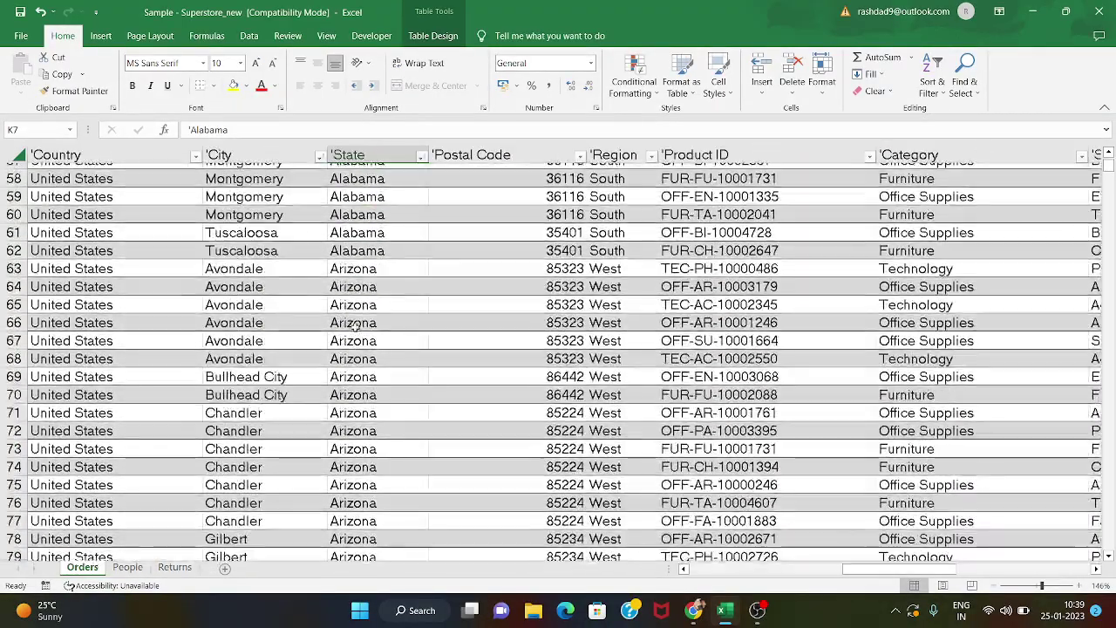
scroll(355, 328, down, 2)
scroll(355, 328, left, 2)
scroll(355, 328, down, 6)
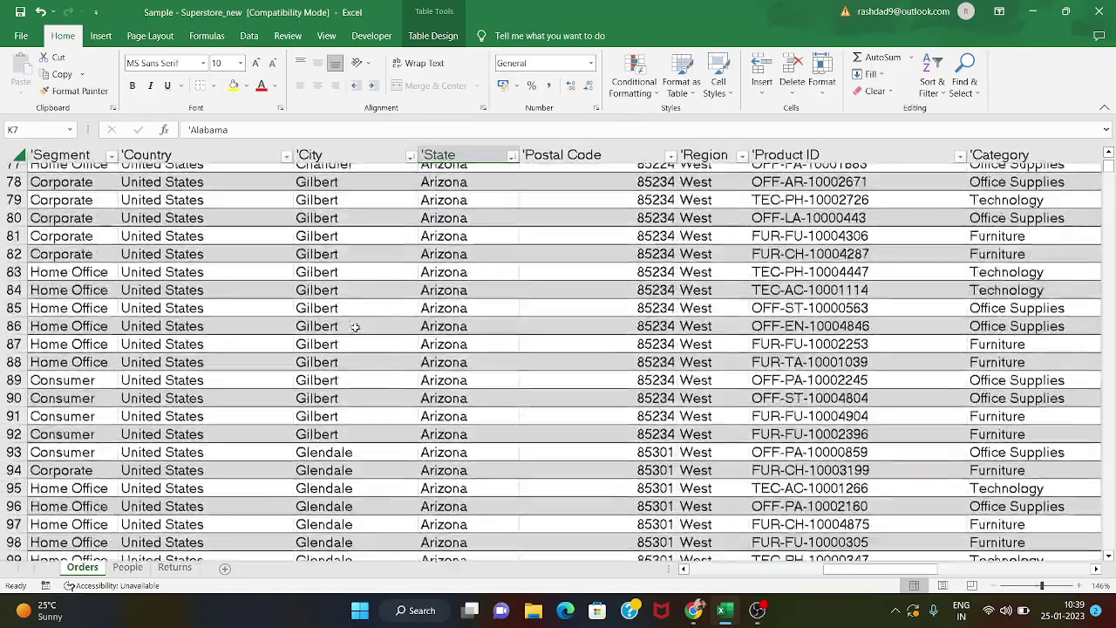
scroll(355, 327, down, 18)
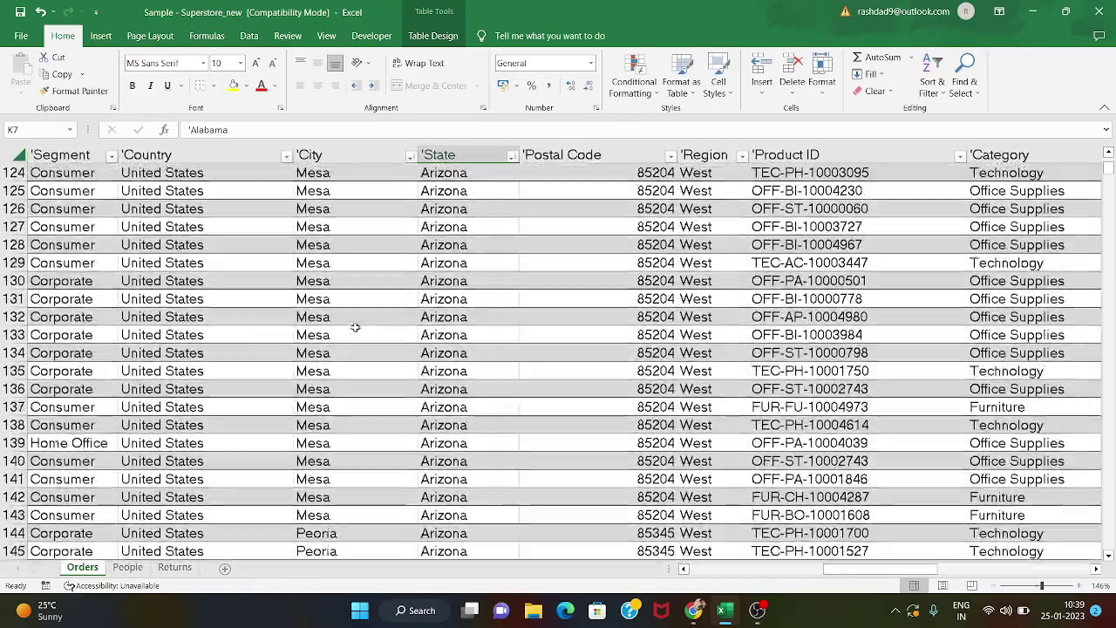
scroll(355, 327, down, 6)
scroll(355, 327, up, 20)
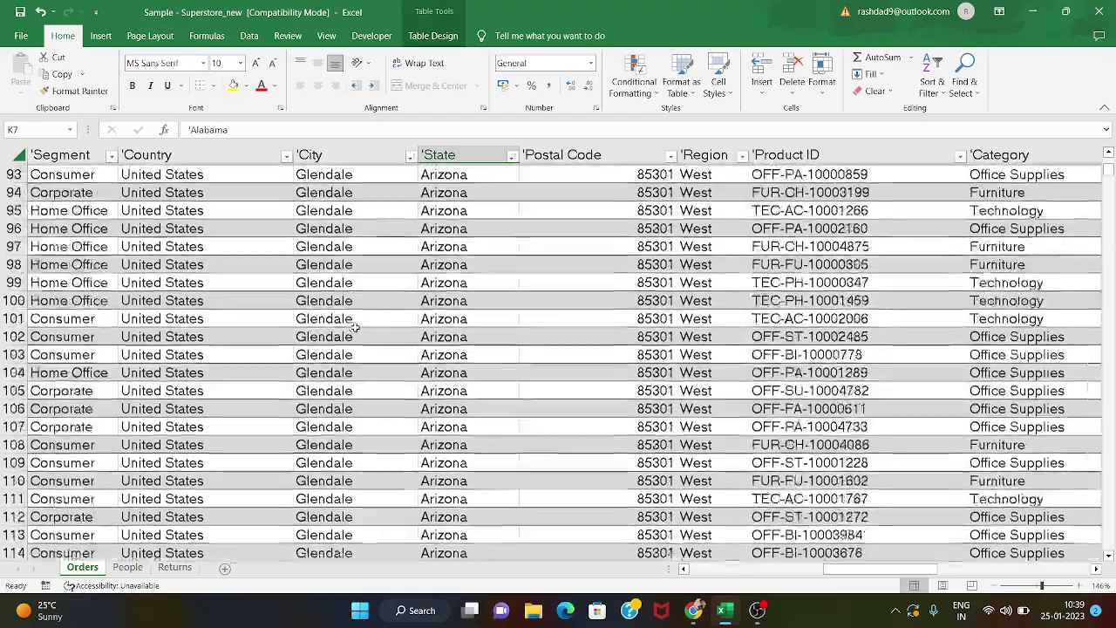
scroll(355, 328, up, 1)
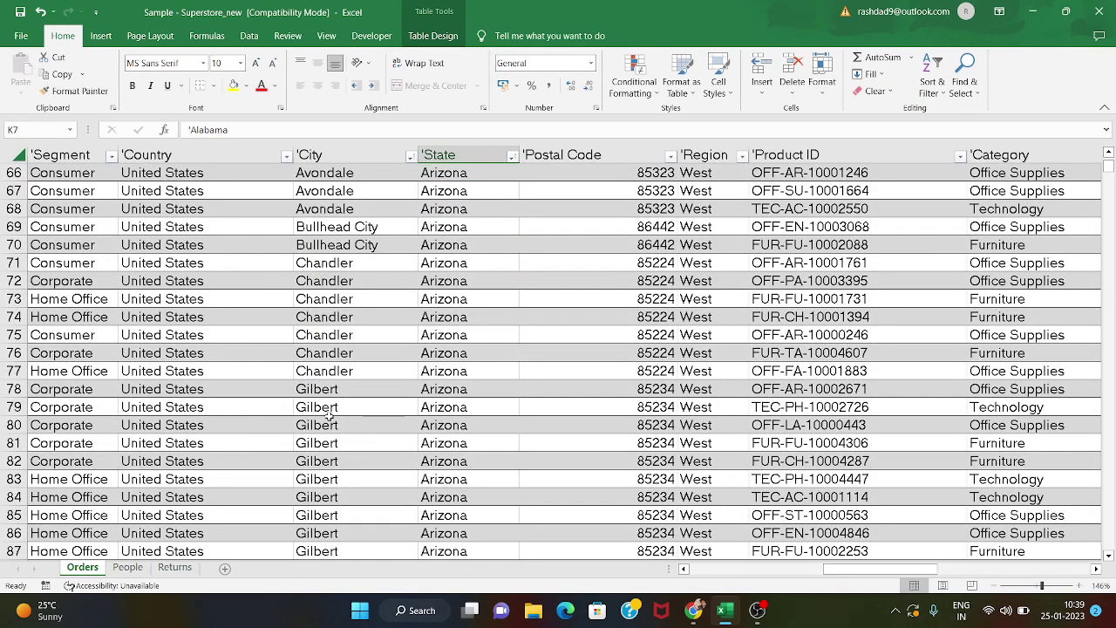
scroll(330, 416, down, 14)
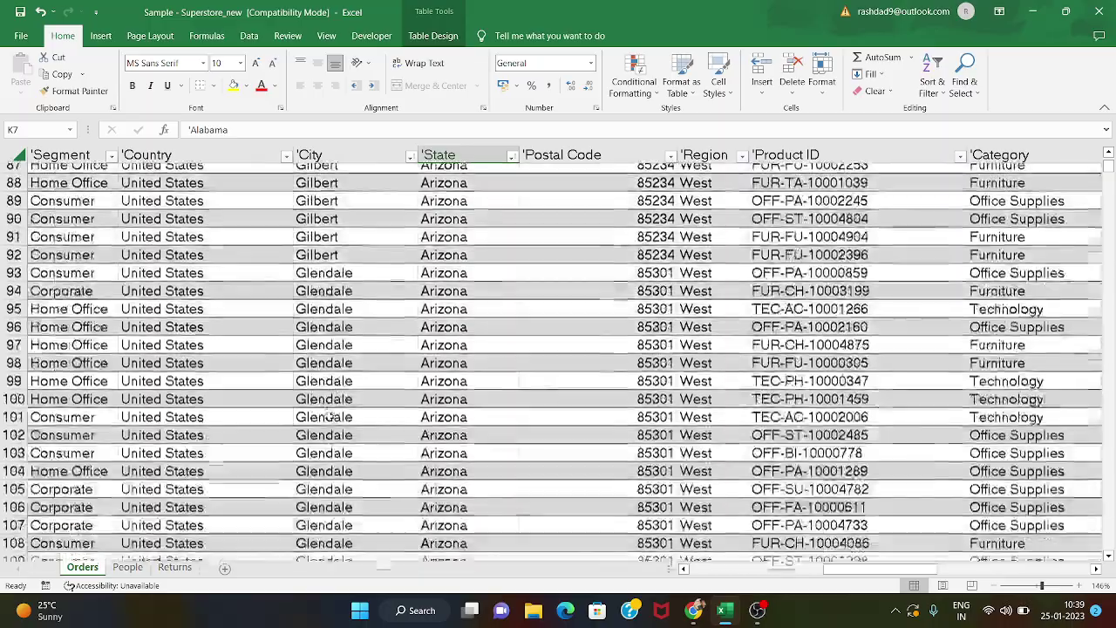
scroll(331, 414, up, 13)
scroll(329, 416, up, 20)
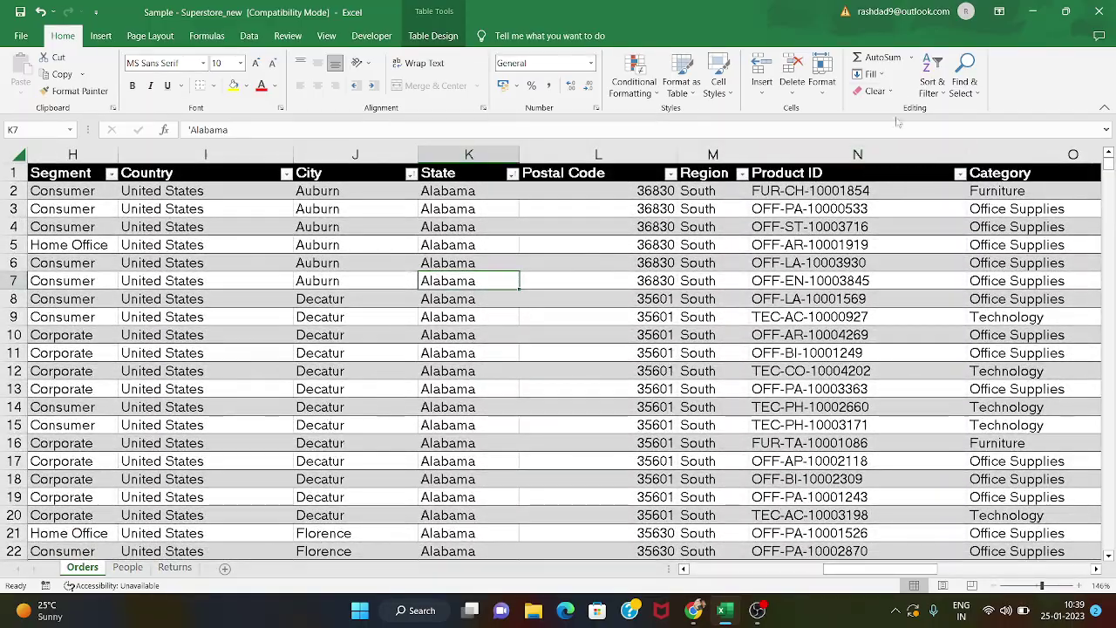
click(931, 87)
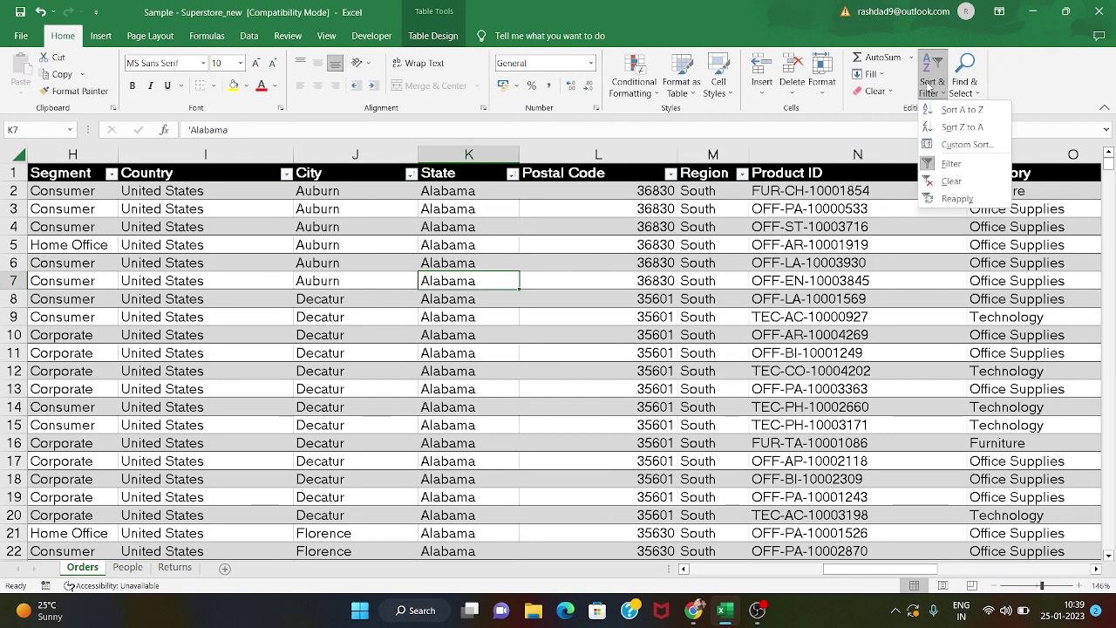
click(556, 288)
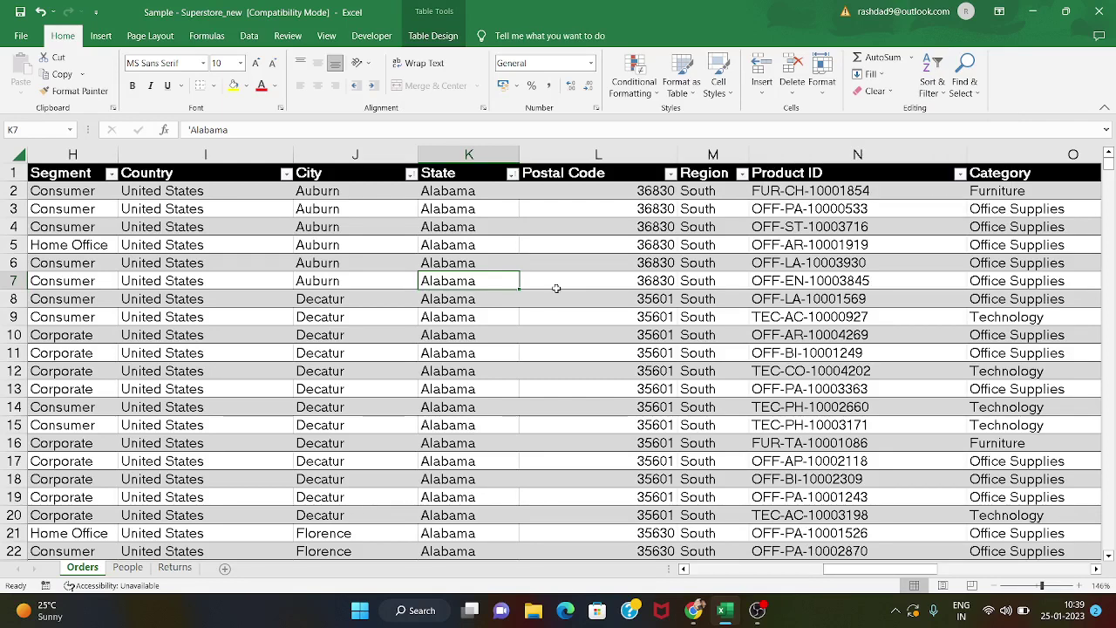
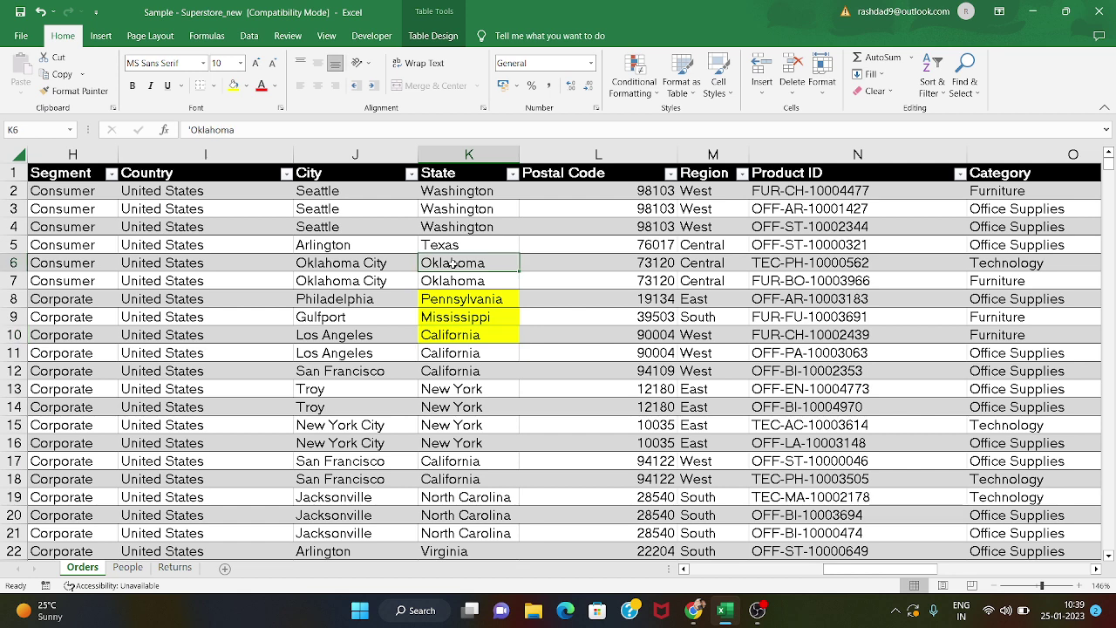
- Remove the leading apostrophe from the Mississippi entry in cell K9 of the State column
click(460, 309)
click(464, 288)
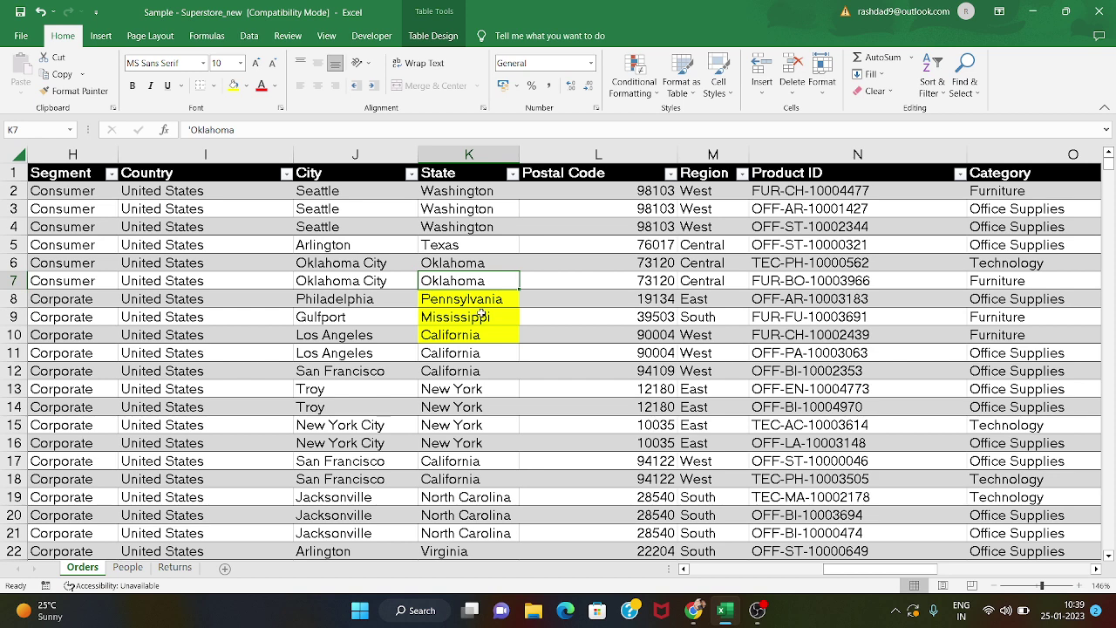
click(481, 305)
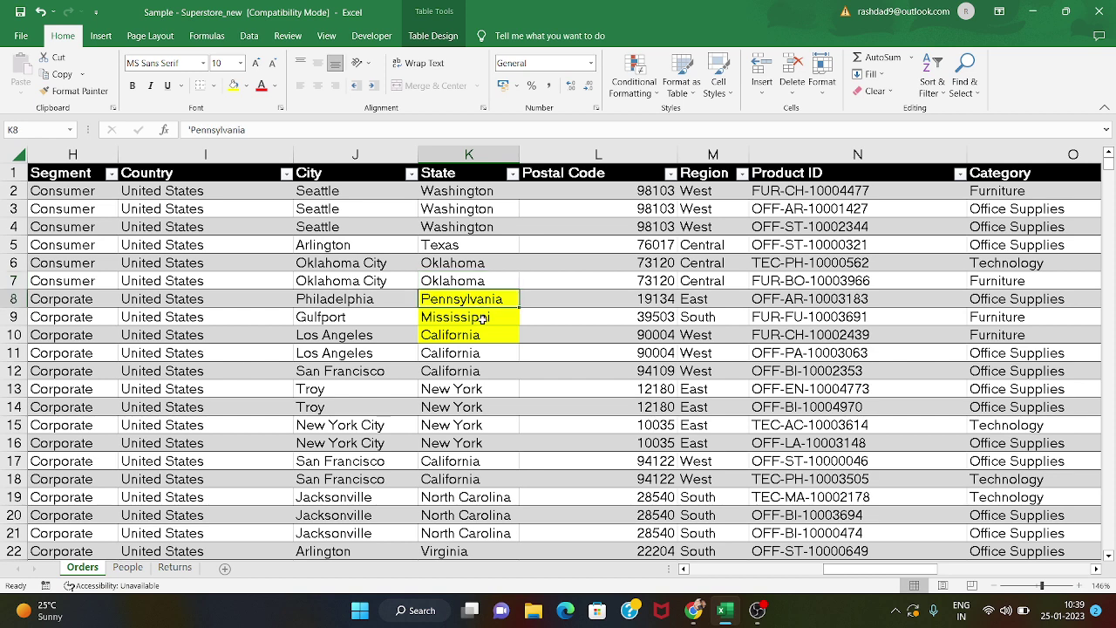
click(484, 318)
double_click(483, 318)
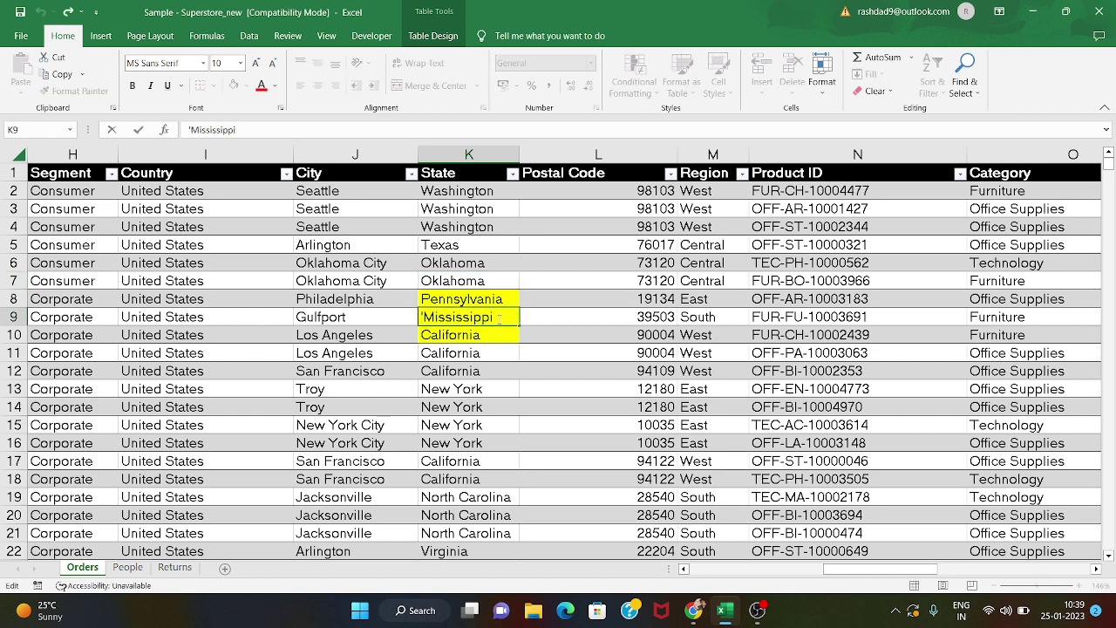
click(424, 317)
key(Delete)
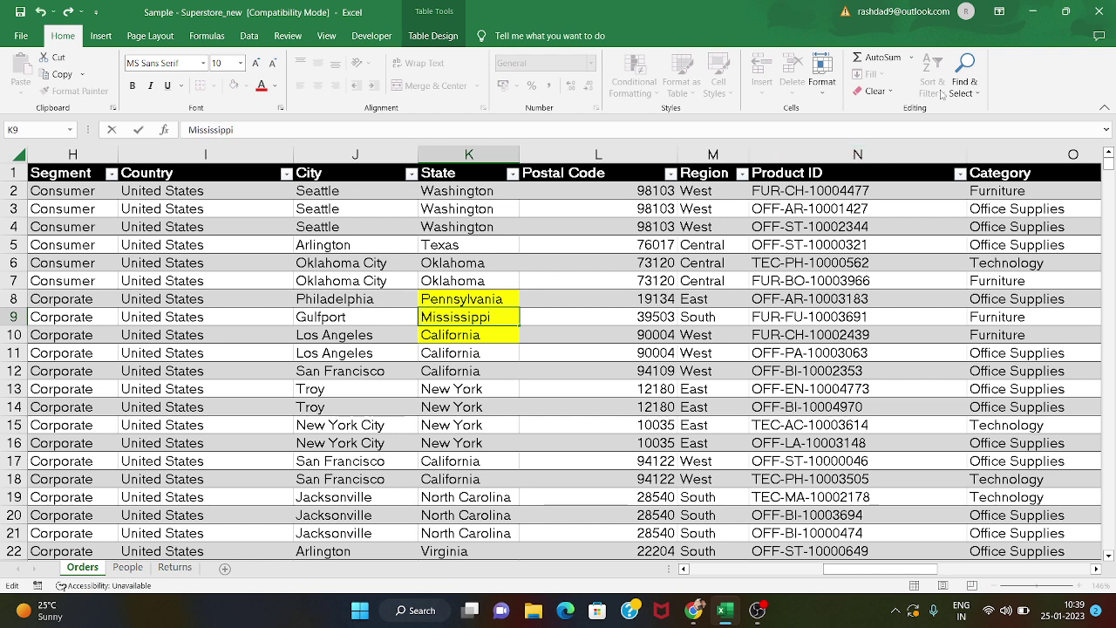
click(474, 266)
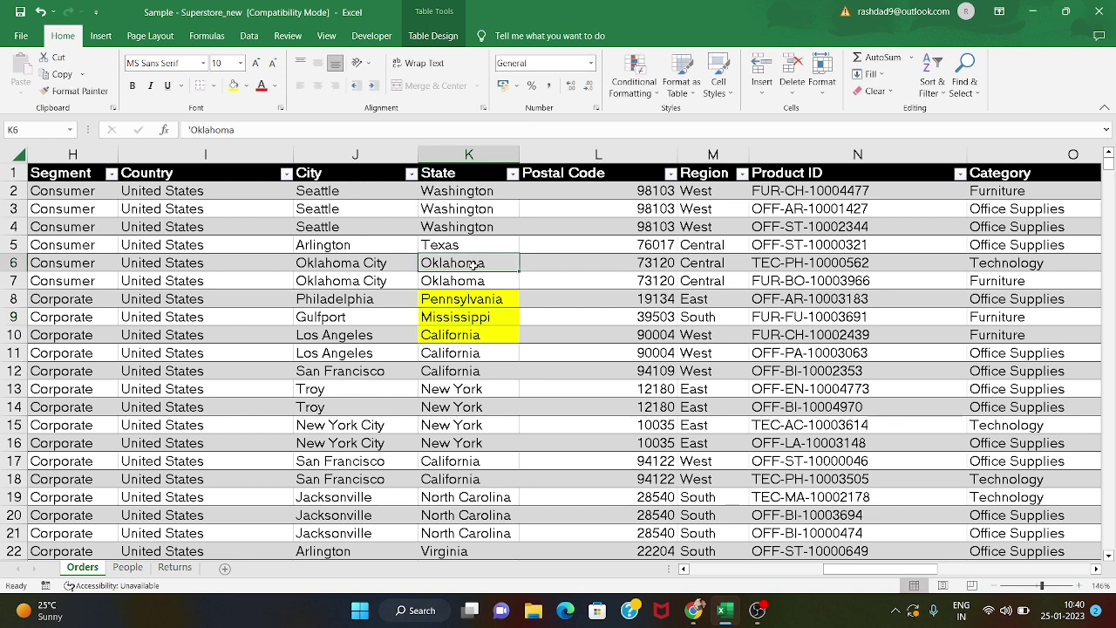
- Apply a custom sort to the Orders table by State on cell color, with yellow cells on top
click(471, 299)
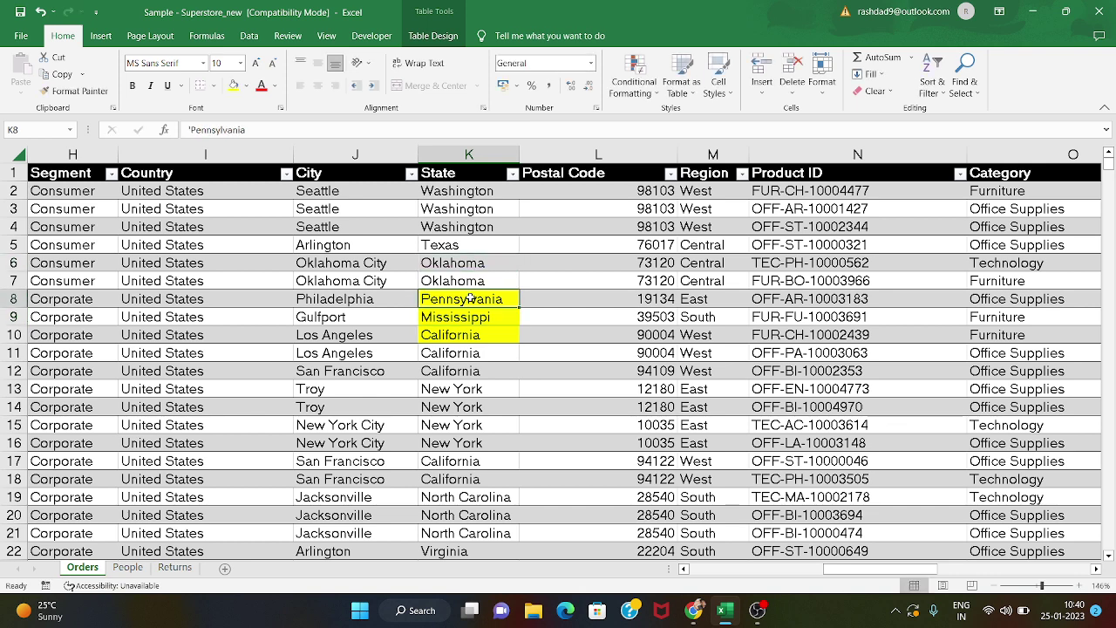
click(937, 83)
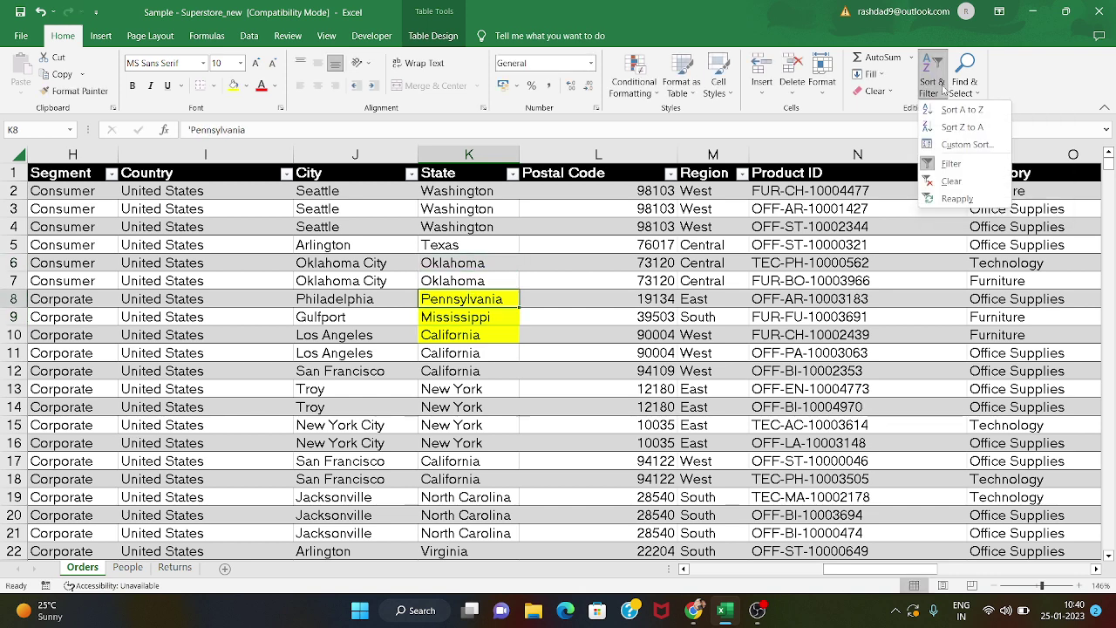
click(965, 144)
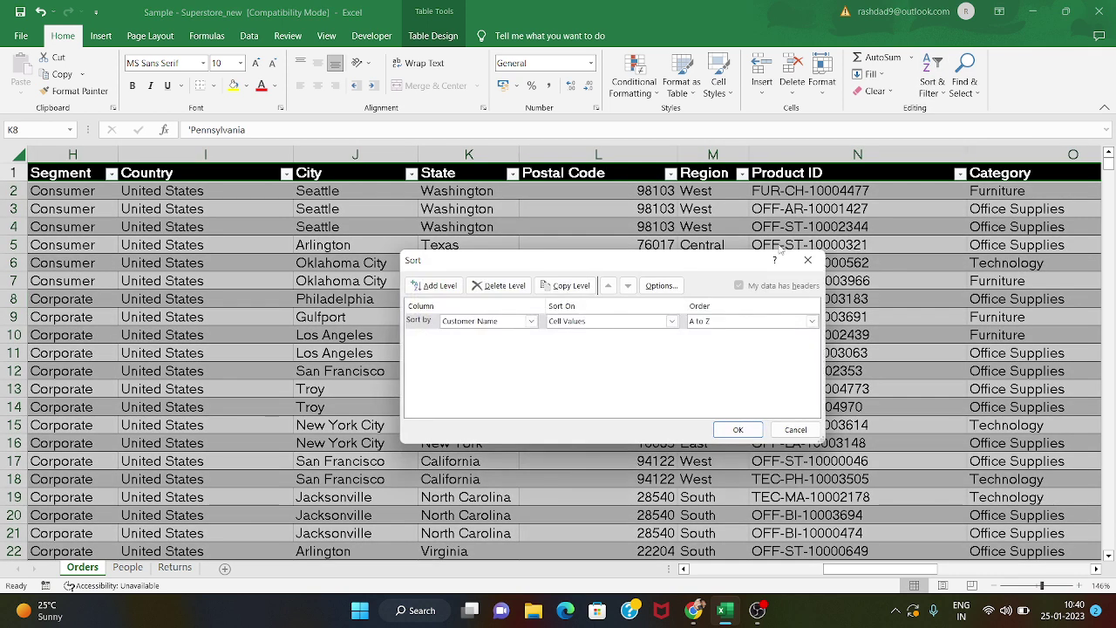
click(532, 322)
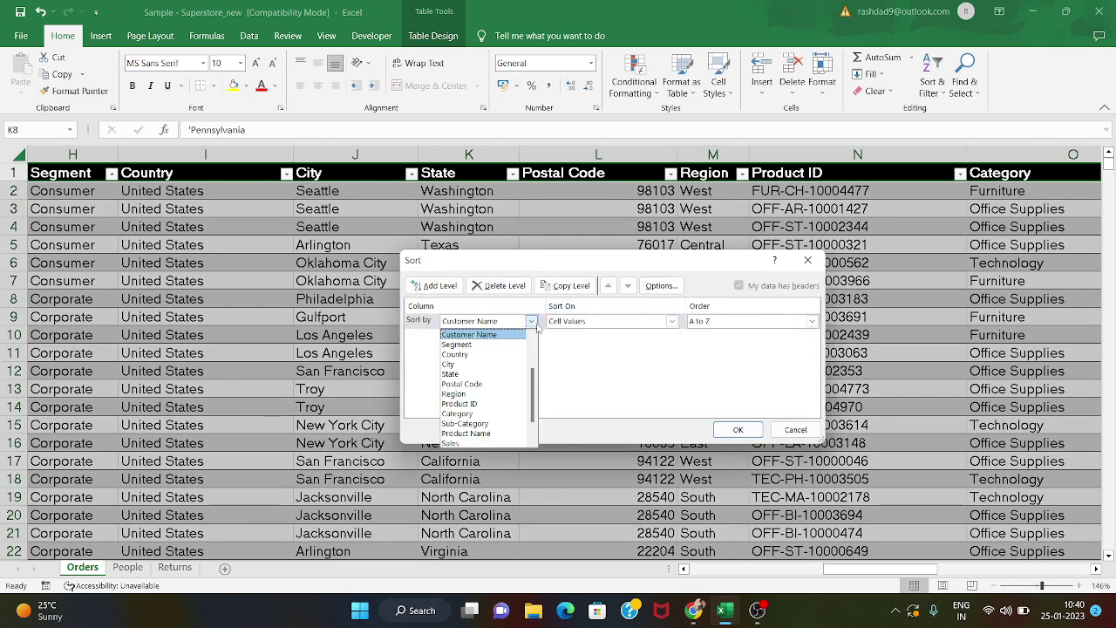
click(464, 376)
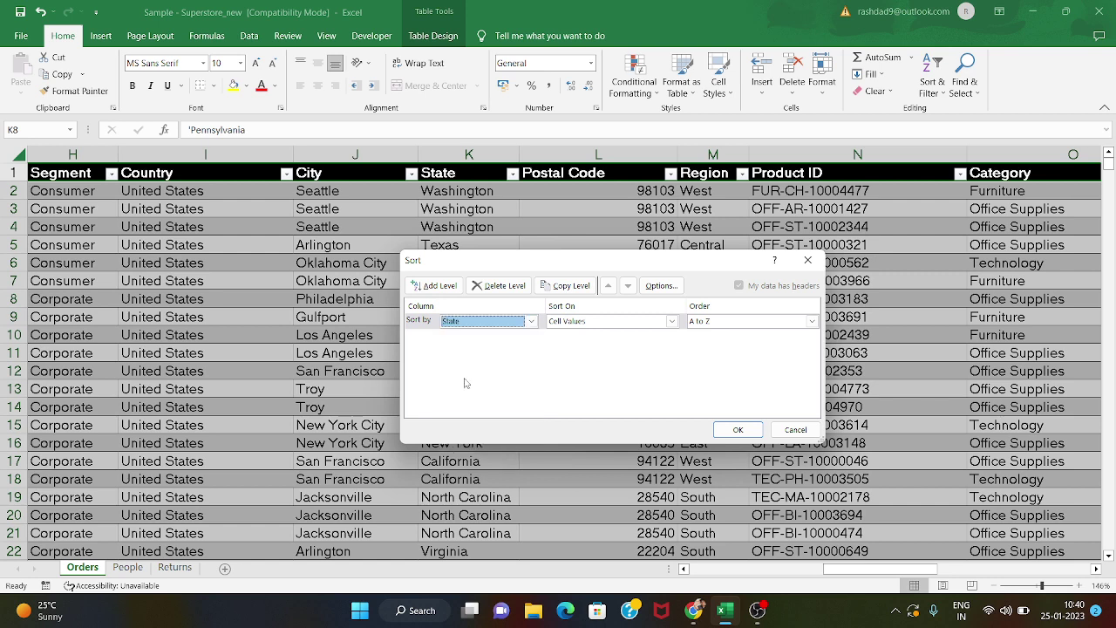
click(673, 322)
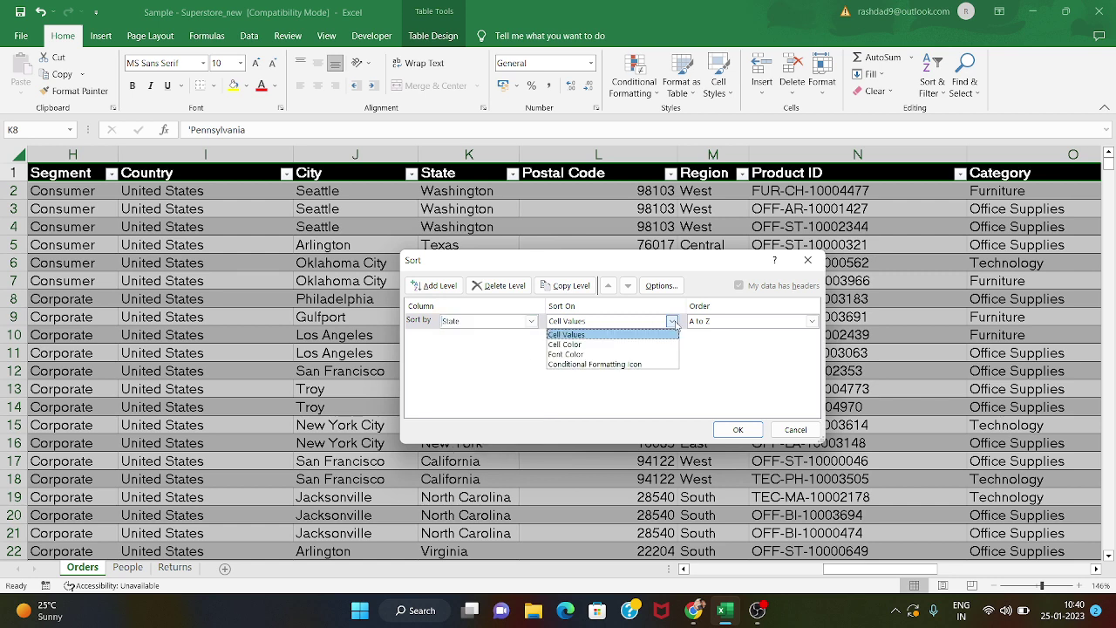
click(582, 346)
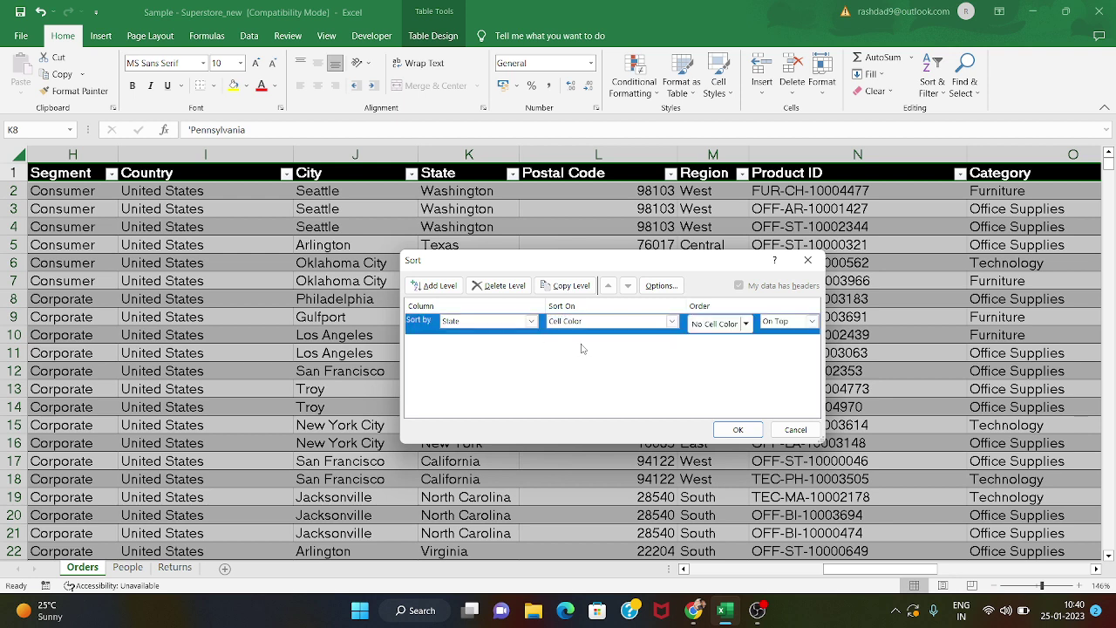
click(742, 323)
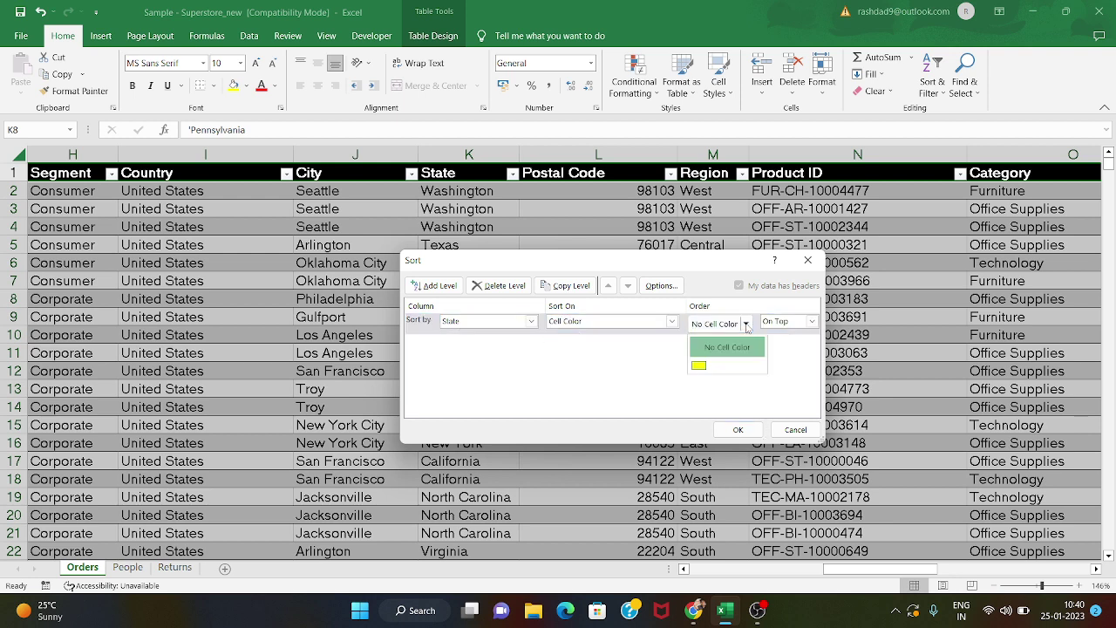
click(699, 365)
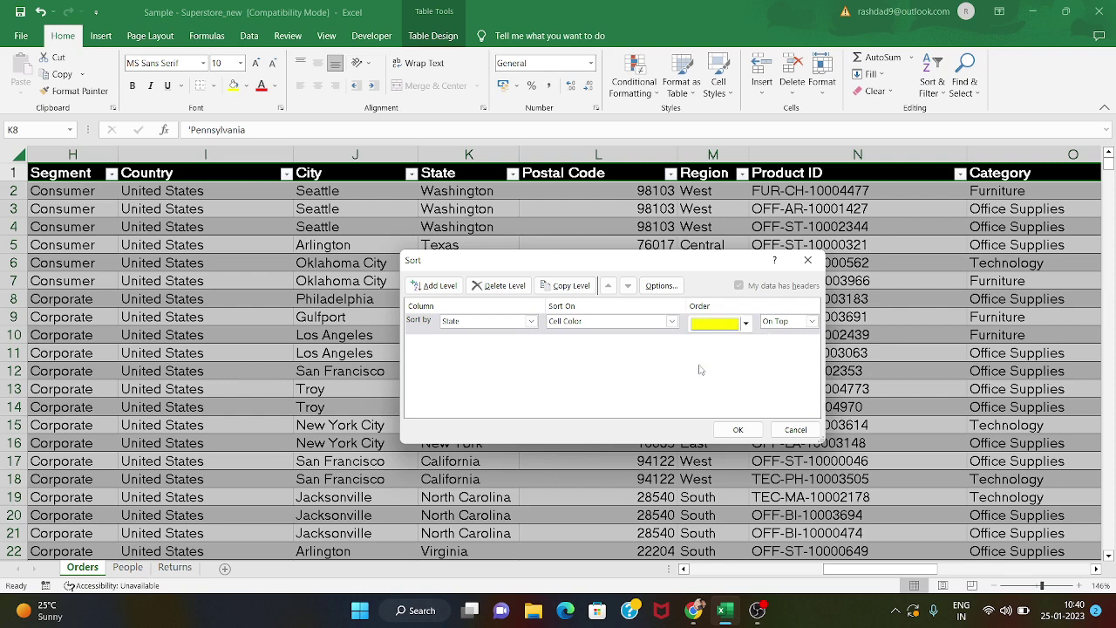
click(810, 323)
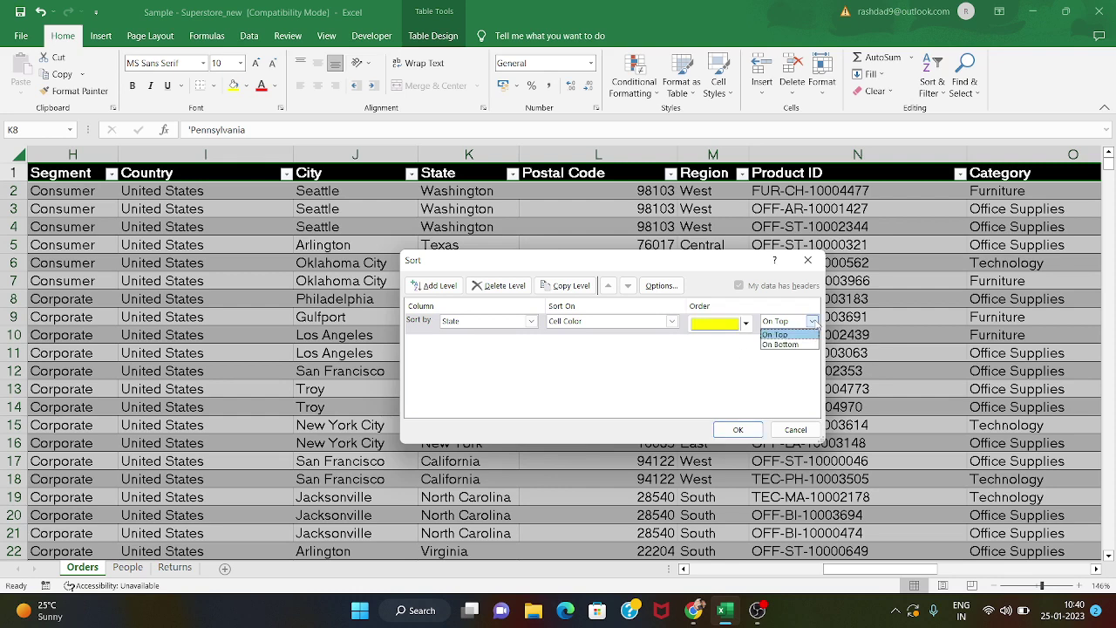
click(814, 322)
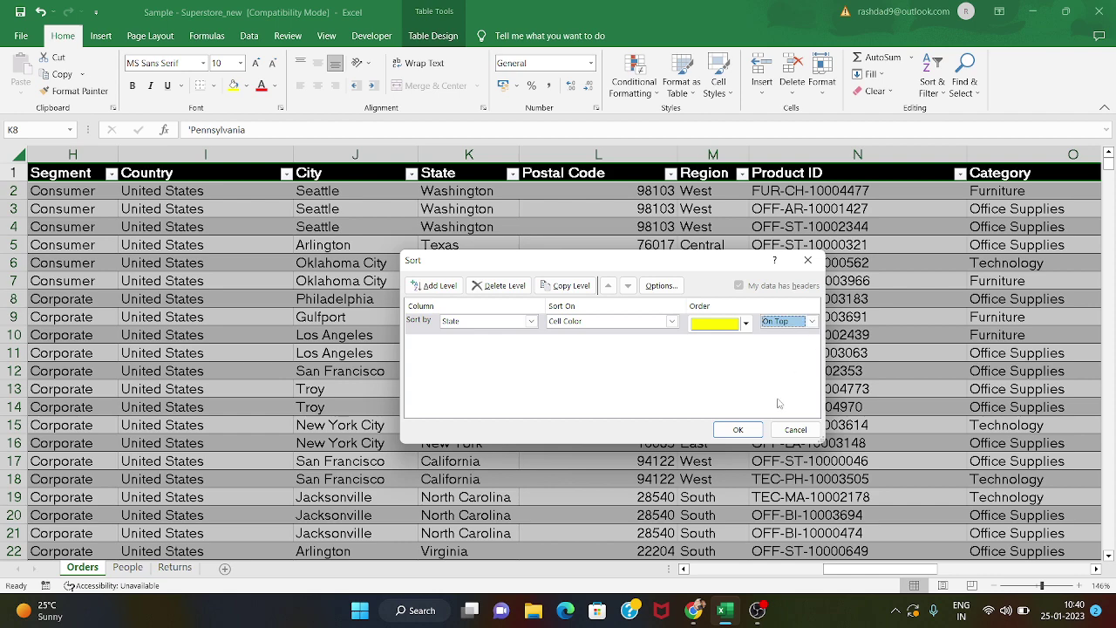
click(737, 430)
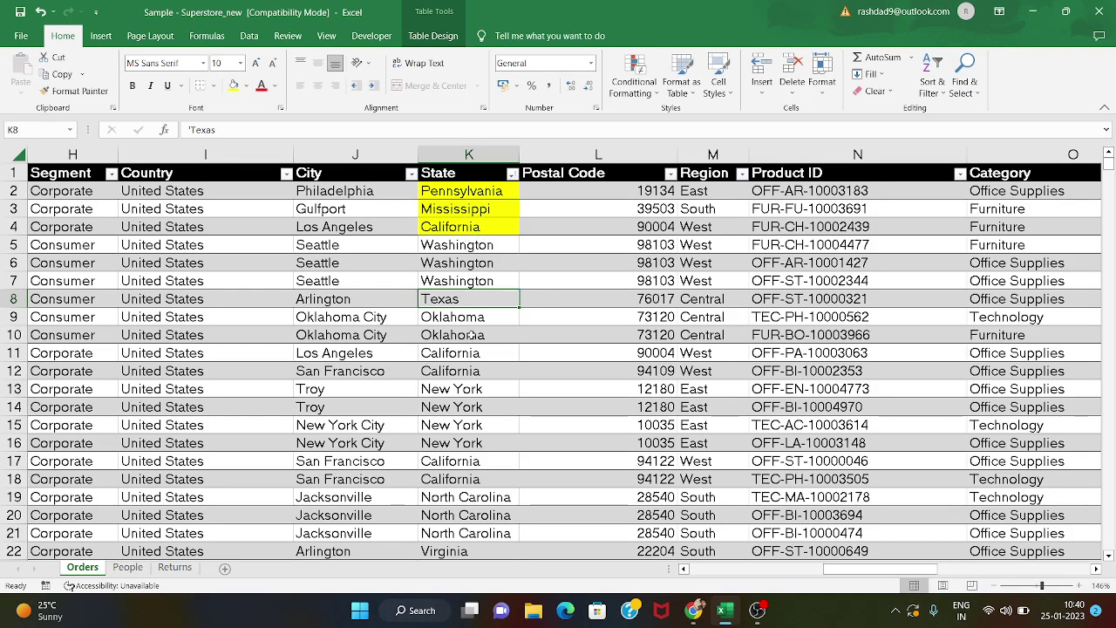
- Examine where the yellow State cells and the uncolored rows are placed in the color-sorted table
scroll(471, 335, down, 6)
scroll(471, 335, up, 6)
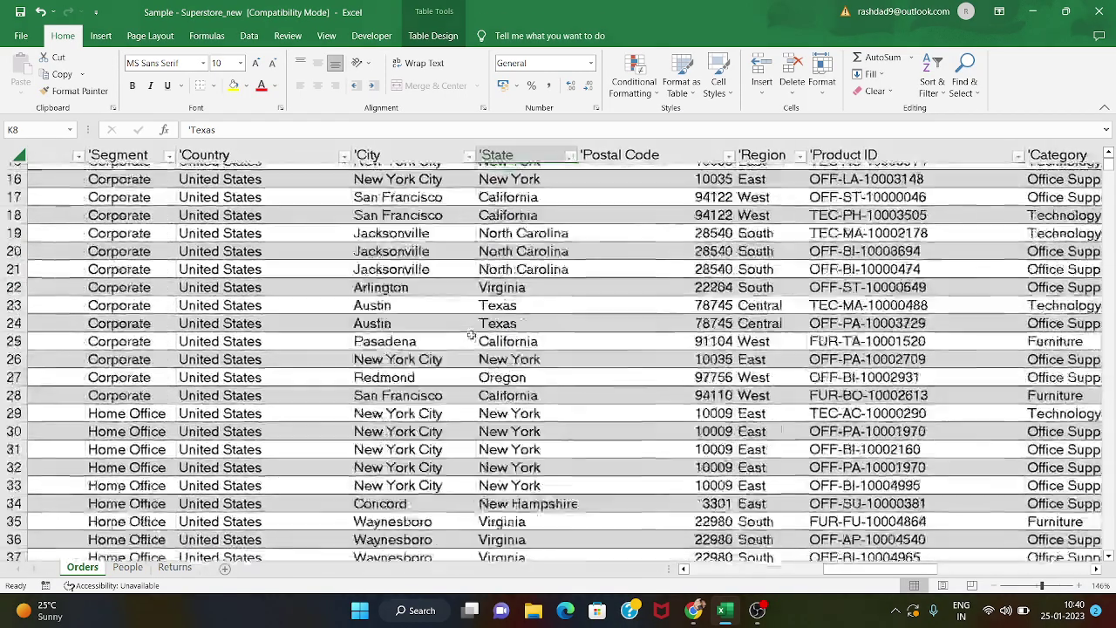
scroll(471, 335, up, 1)
click(508, 187)
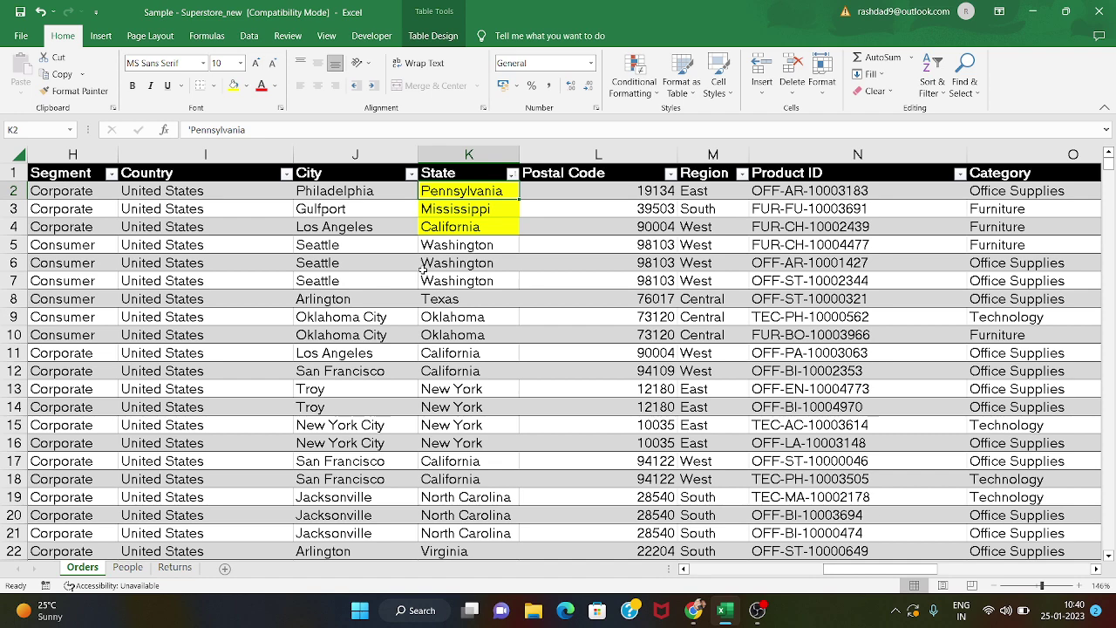
scroll(422, 270, left, 1)
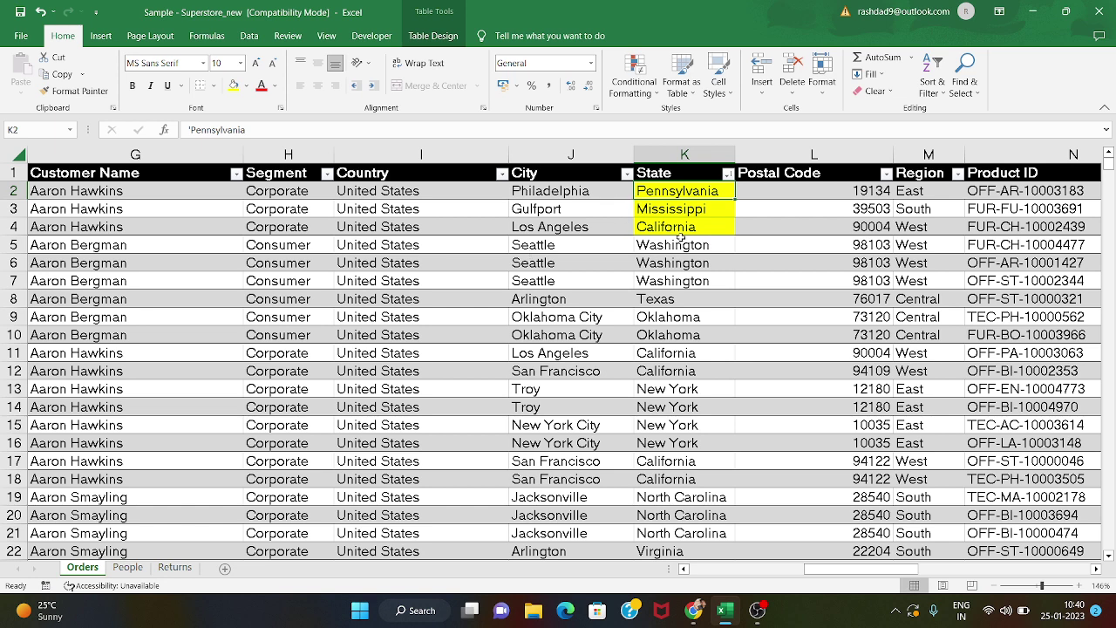
- Undo the cell color sort on State
key(ctrl+z)
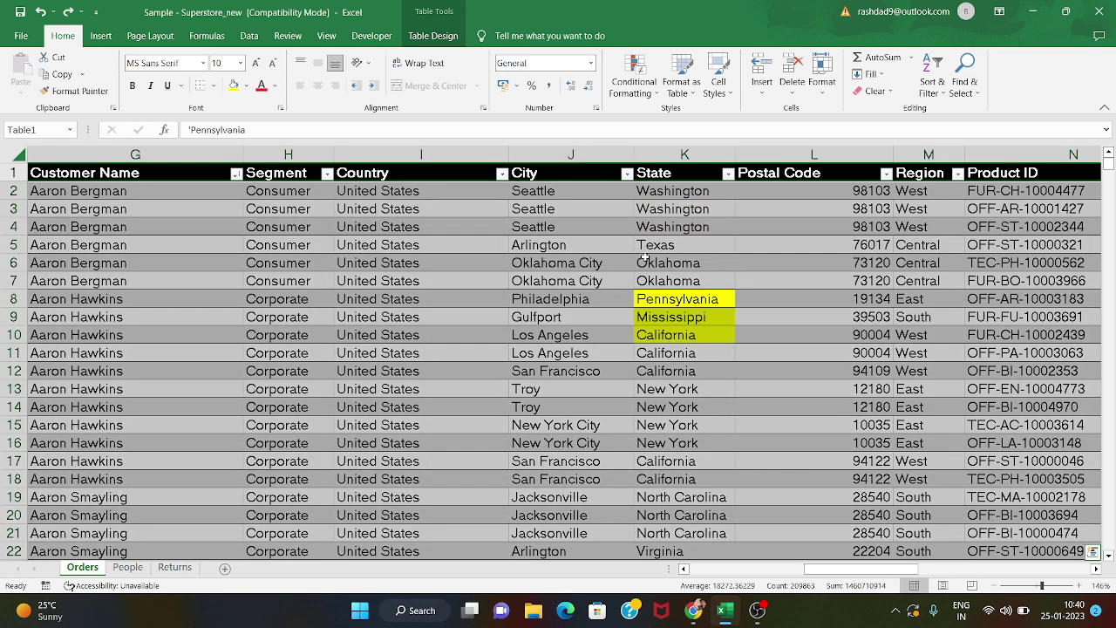
click(918, 316)
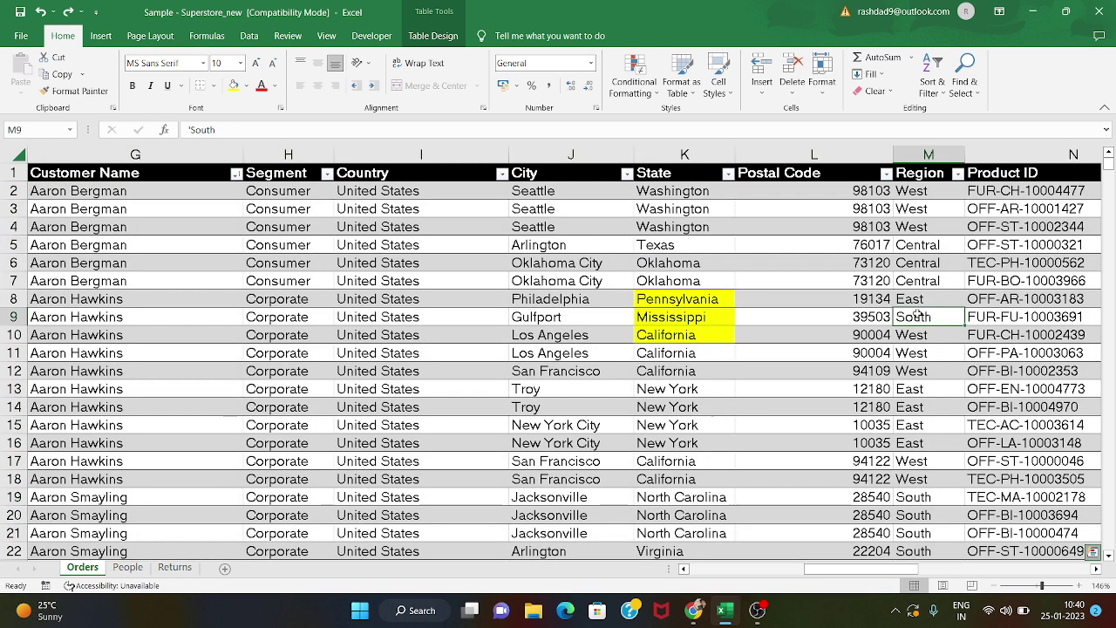
click(651, 337)
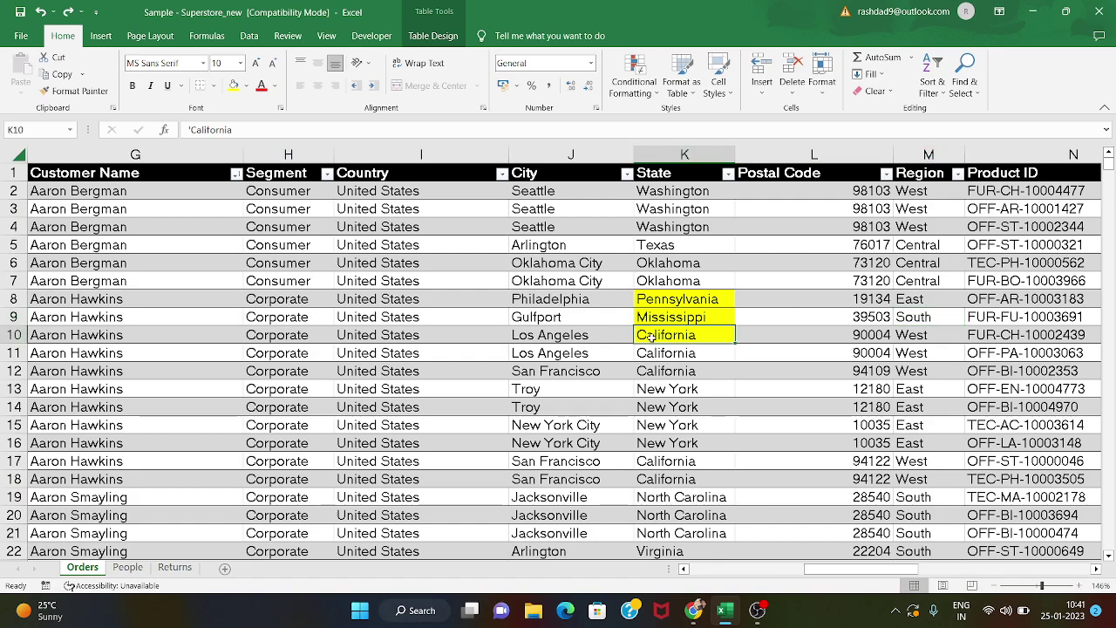
scroll(354, 359, left, 5)
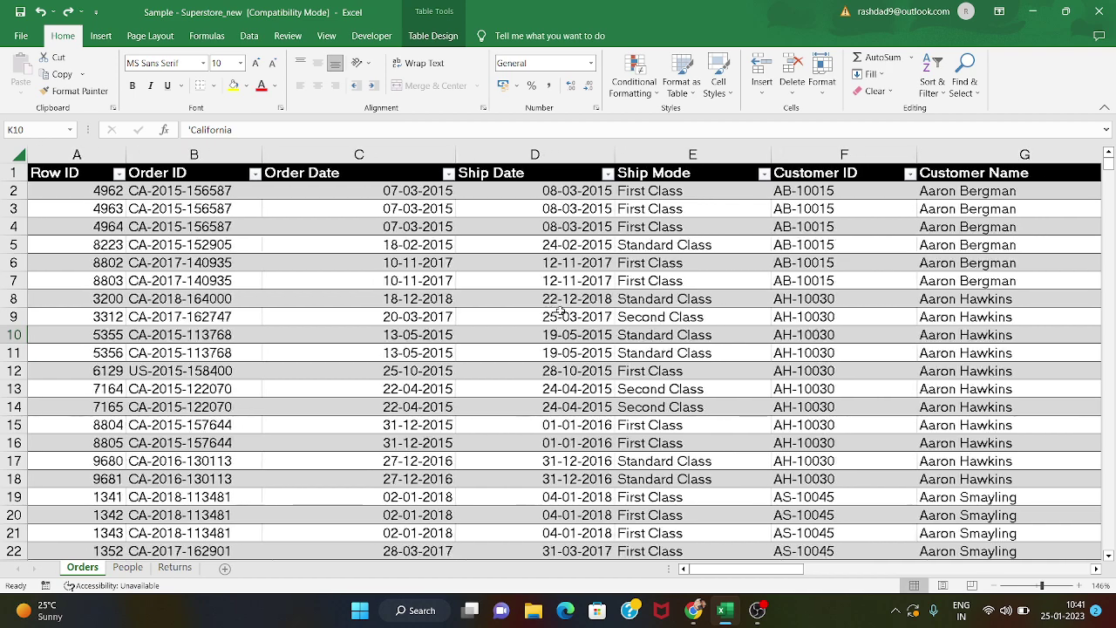
scroll(378, 233, right, 3)
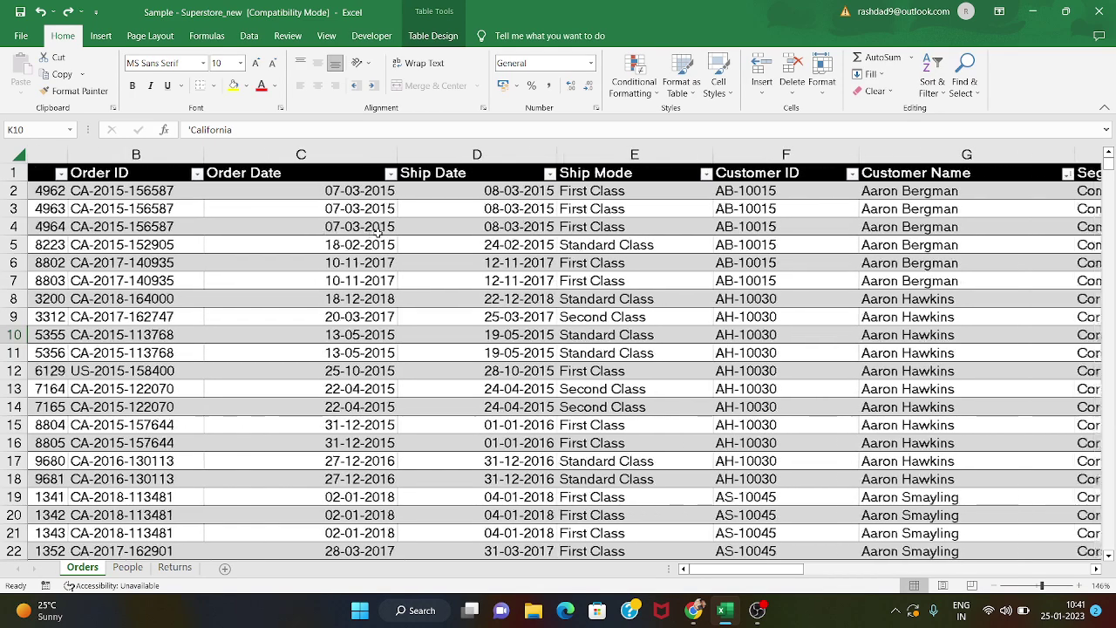
- Sort the Orders table by Customer ID from A to Z
scroll(378, 233, left, 1)
scroll(710, 269, right, 3)
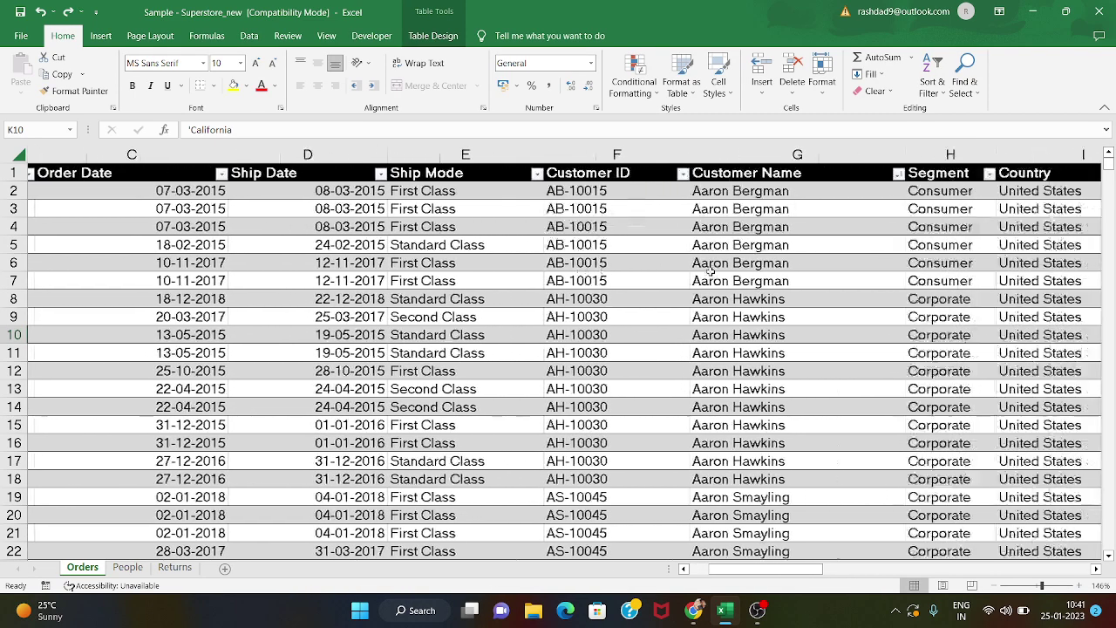
scroll(711, 272, left, 1)
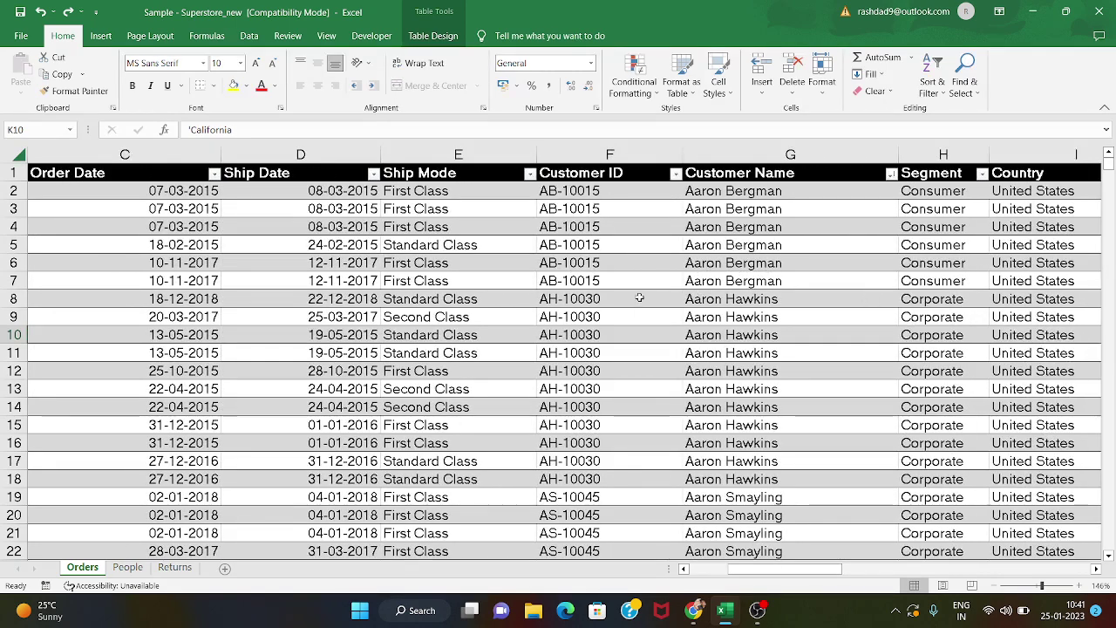
click(564, 194)
click(564, 213)
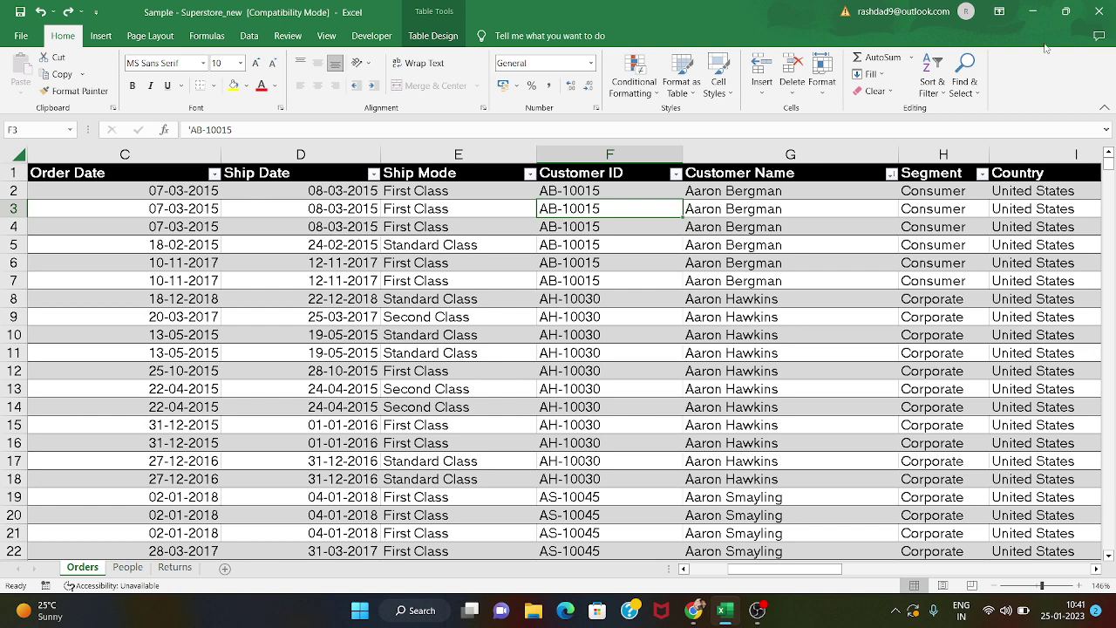
click(933, 87)
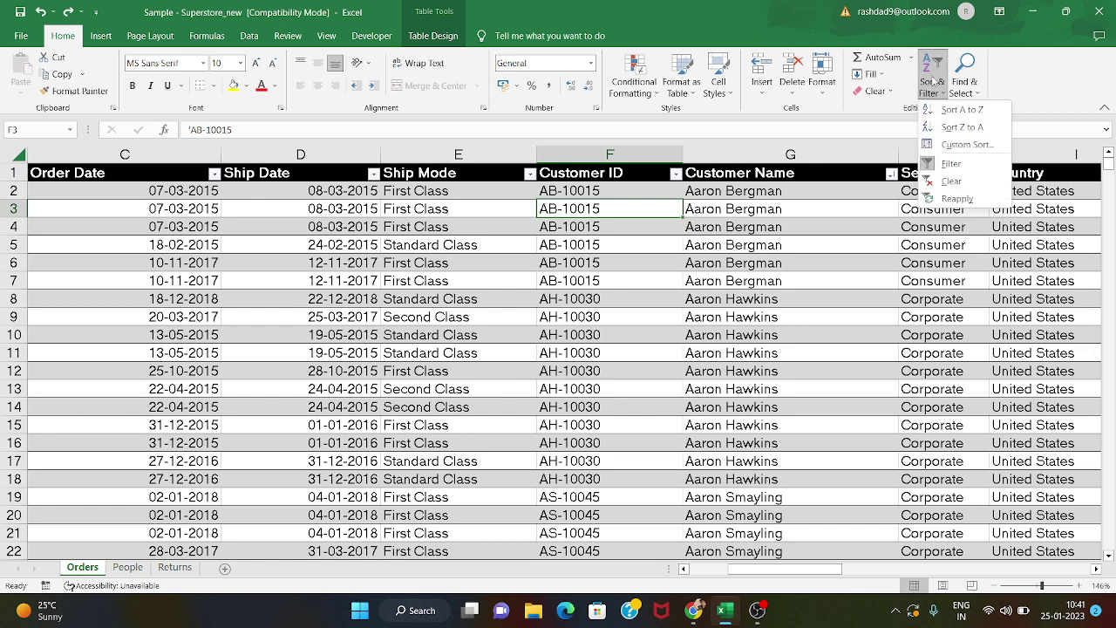
click(959, 110)
- Examine how the Customer ID values are ordered down the rows of the sorted table
scroll(600, 206, down, 3)
scroll(575, 204, up, 3)
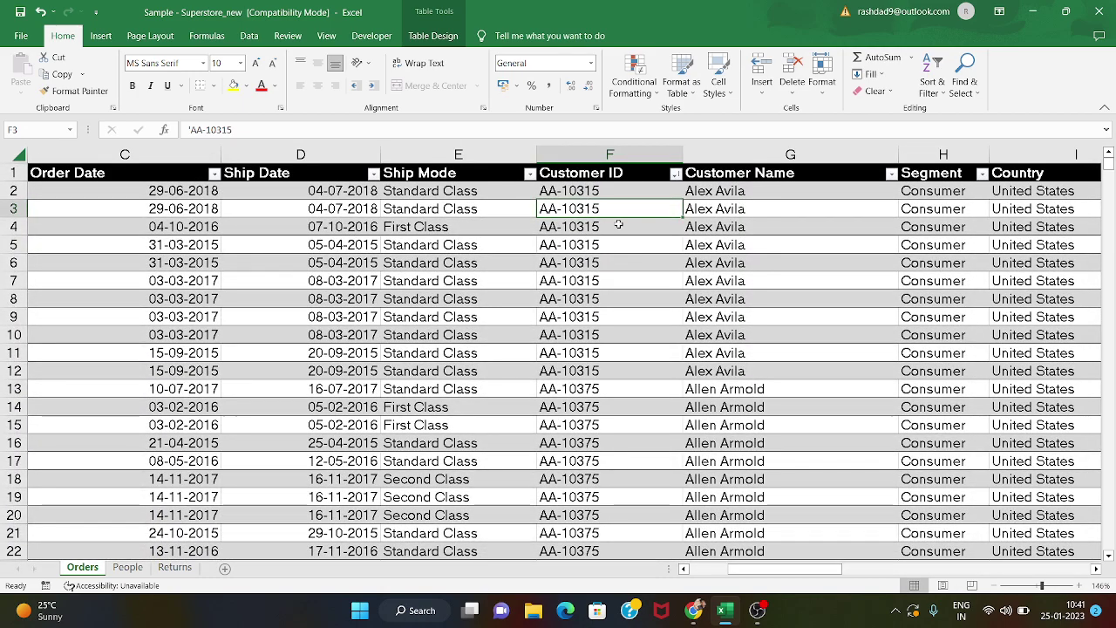
scroll(619, 225, down, 1)
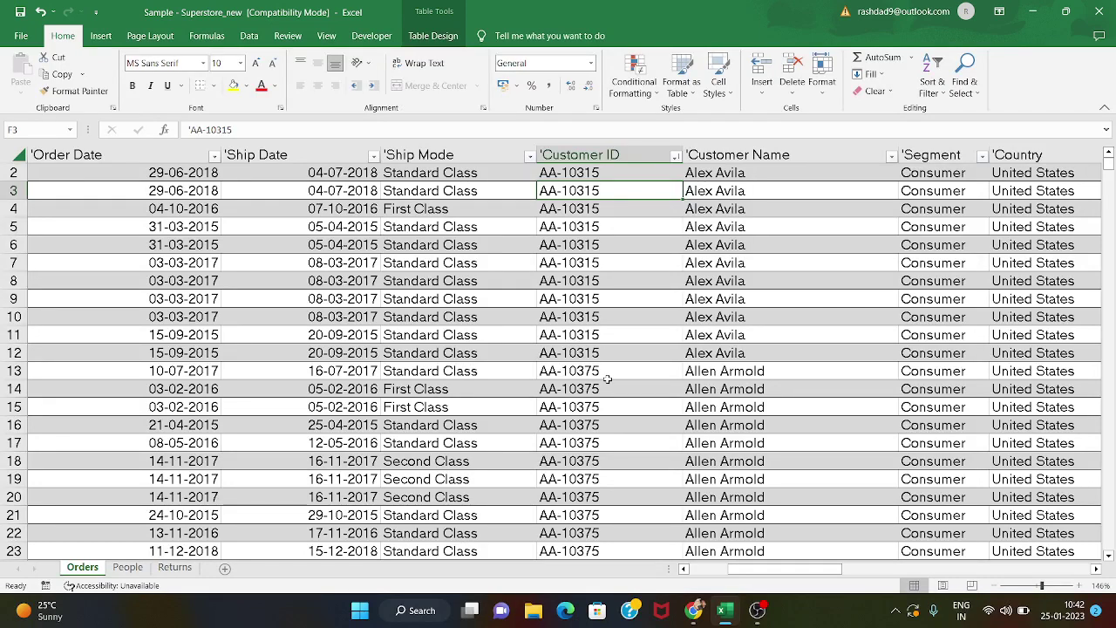
scroll(607, 379, down, 5)
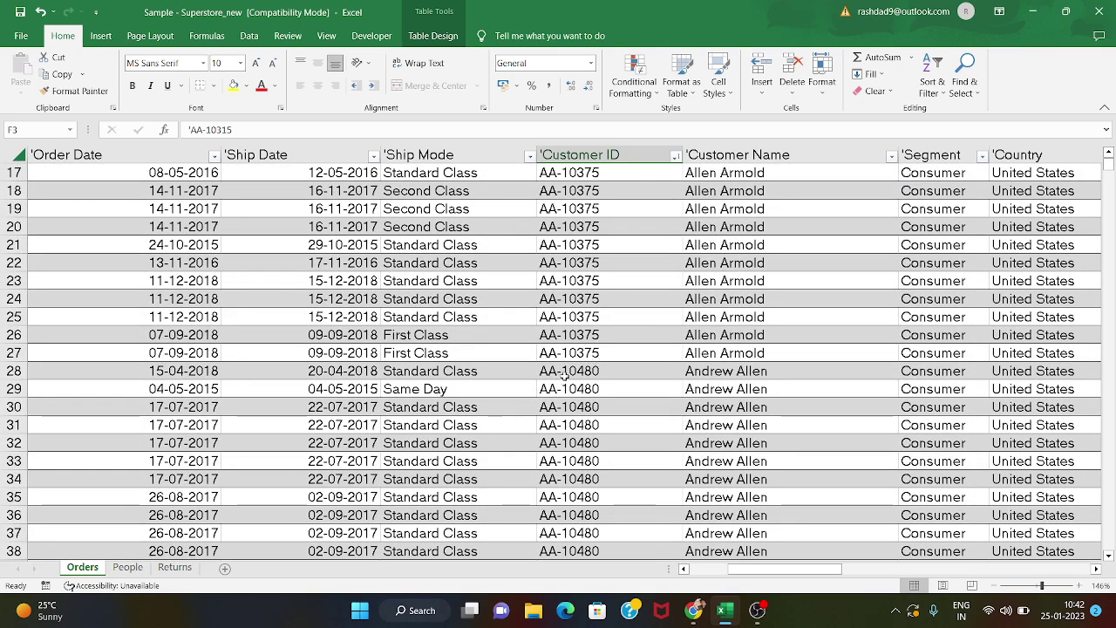
scroll(601, 373, down, 14)
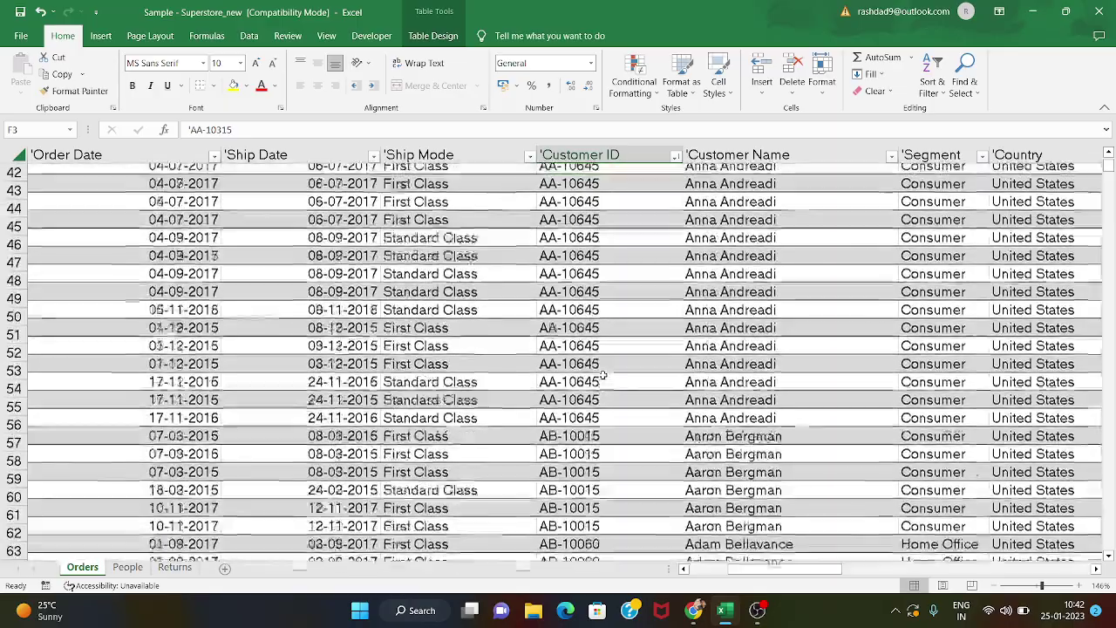
scroll(601, 374, down, 9)
scroll(601, 374, up, 5)
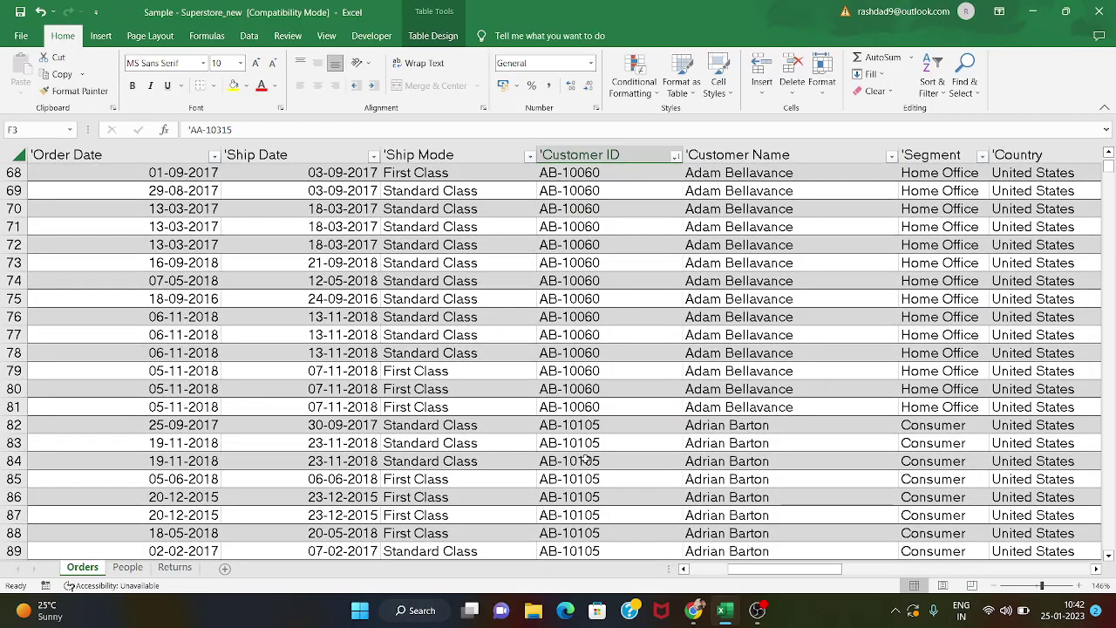
scroll(587, 459, down, 2)
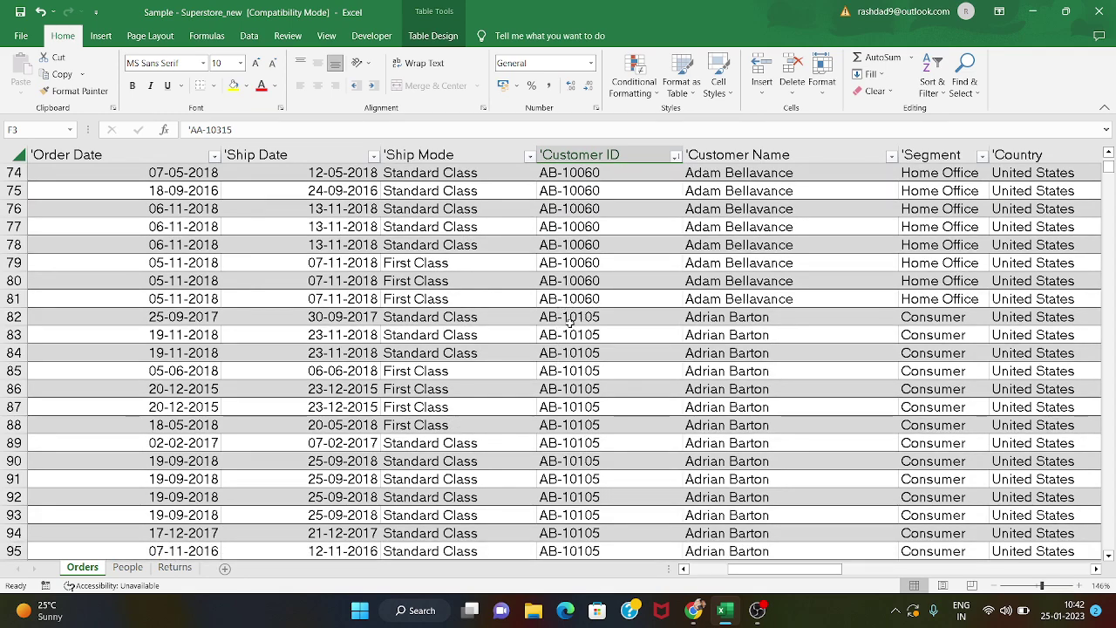
scroll(554, 325, up, 20)
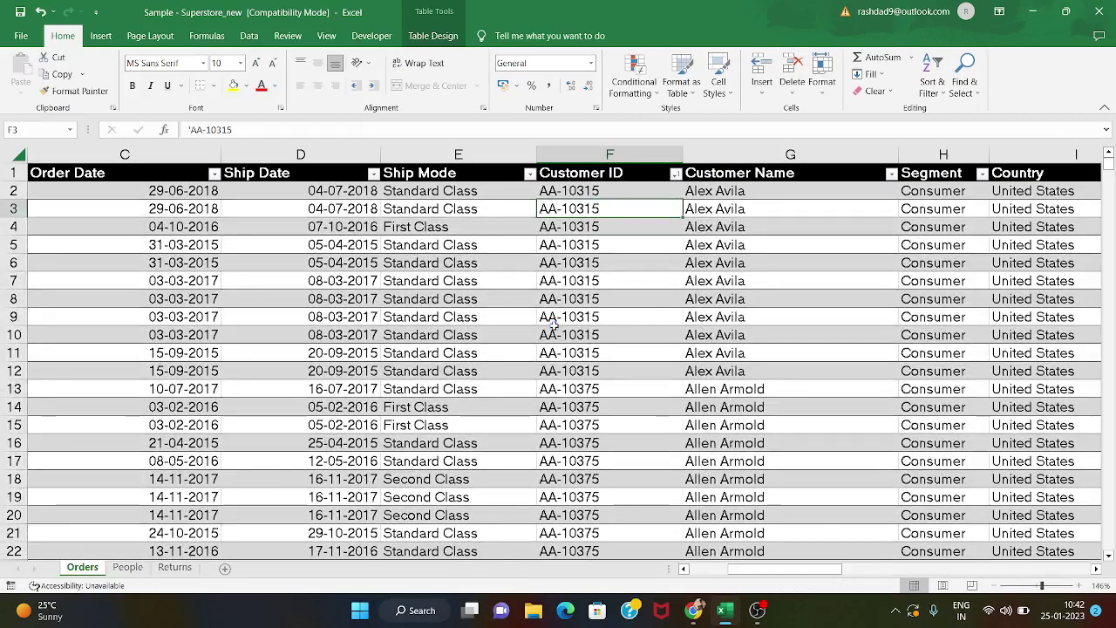
- Undo the Customer ID sort
key(ctrl+z)
click(554, 327)
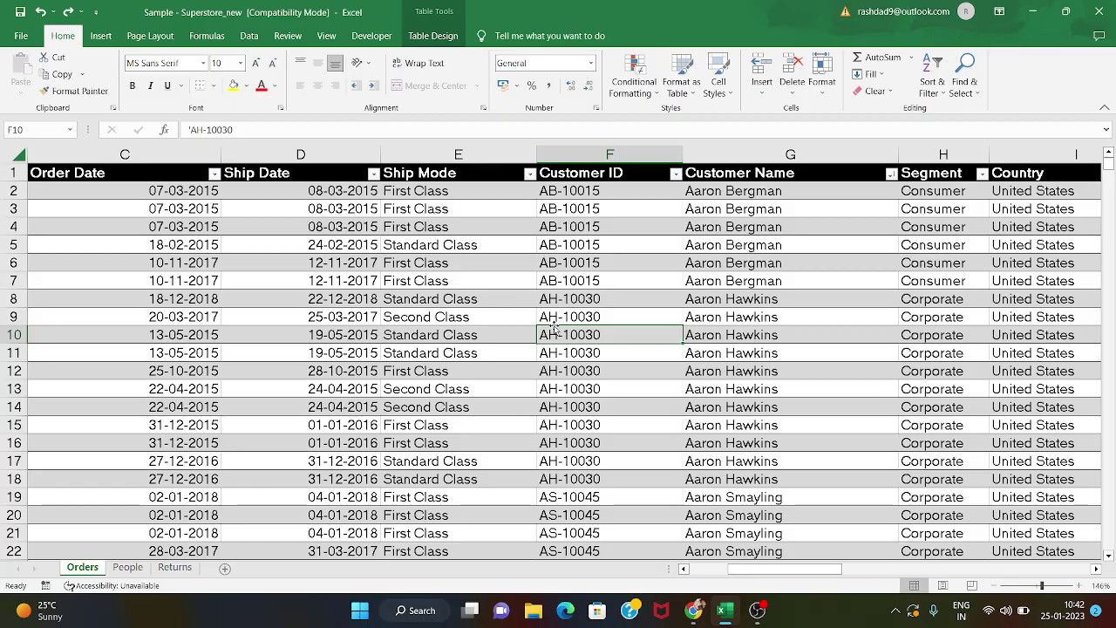
- Look across the Orders table's columns from Row ID to Category, including City and State
scroll(373, 288, left, 2)
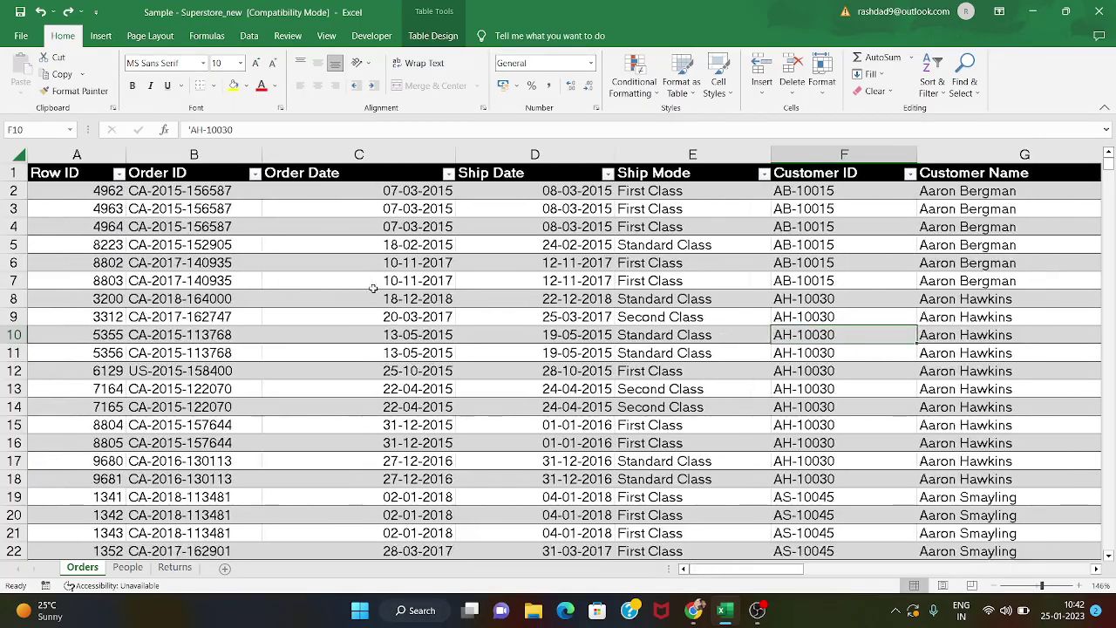
scroll(373, 289, right, 3)
scroll(374, 289, right, 5)
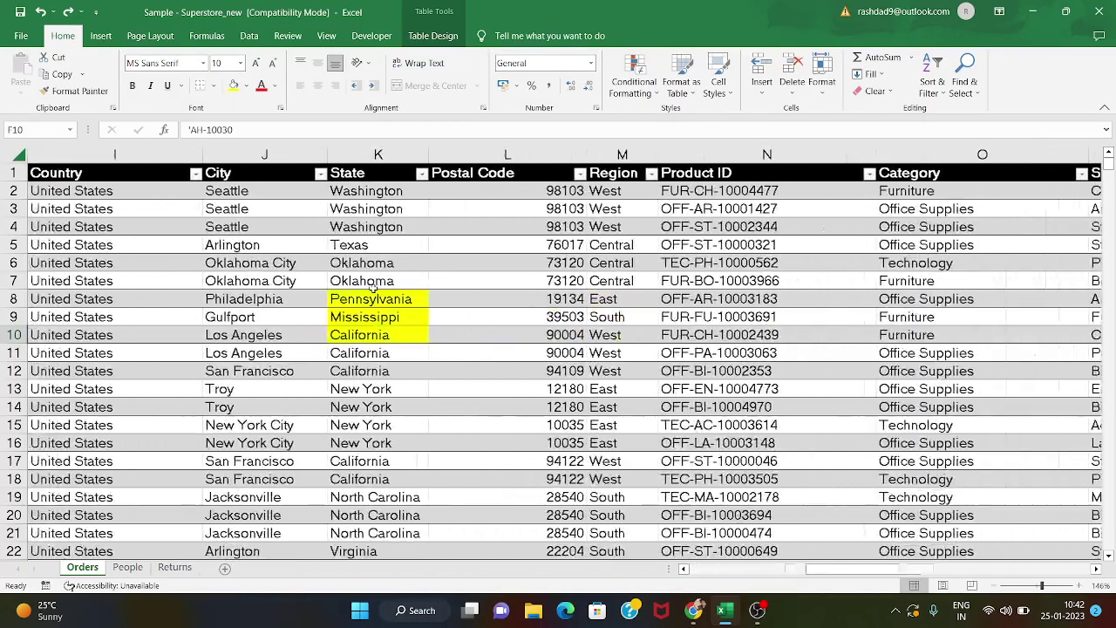
scroll(373, 289, right, 1)
scroll(373, 289, left, 3)
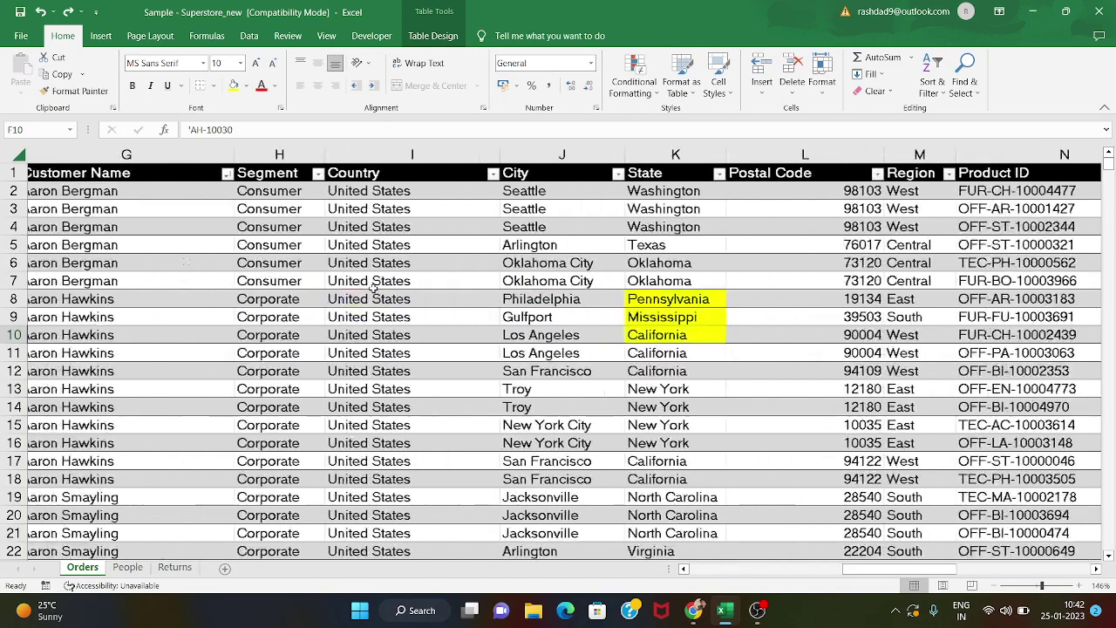
scroll(373, 288, left, 1)
scroll(373, 288, right, 1)
scroll(373, 289, left, 1)
scroll(373, 288, right, 1)
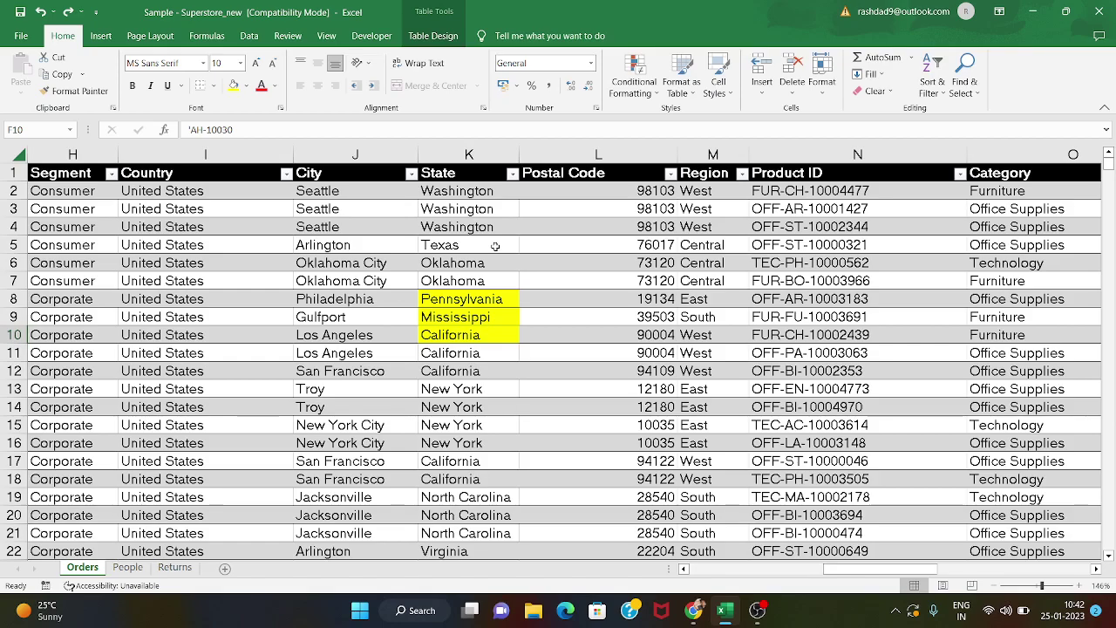
scroll(495, 246, left, 2)
scroll(494, 246, right, 2)
scroll(494, 246, left, 1)
scroll(495, 246, right, 1)
click(513, 174)
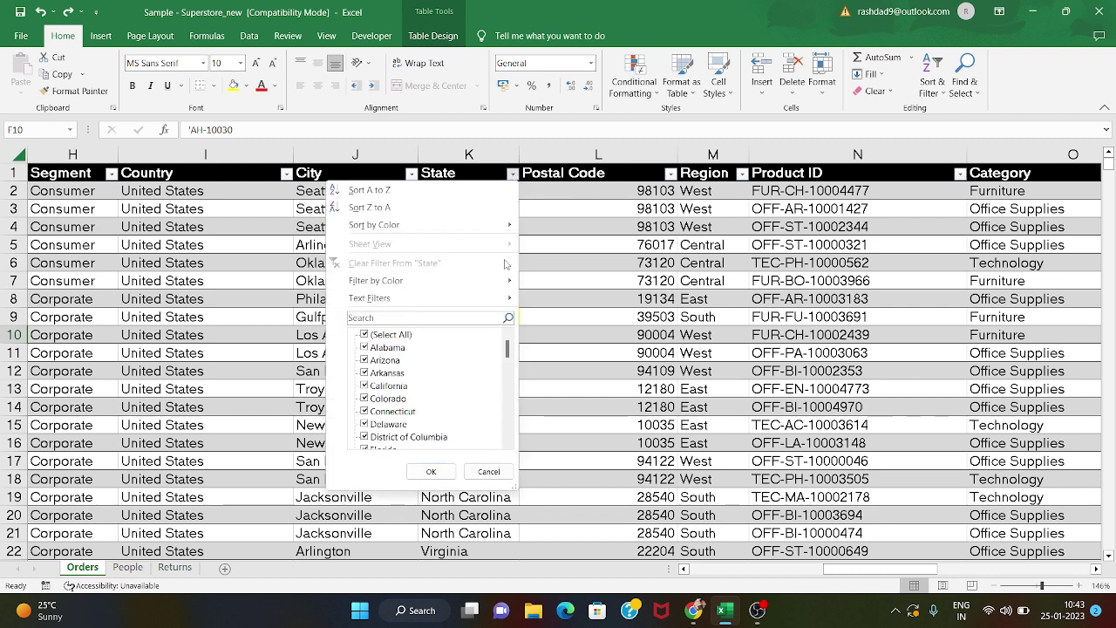
key(Escape)
click(496, 333)
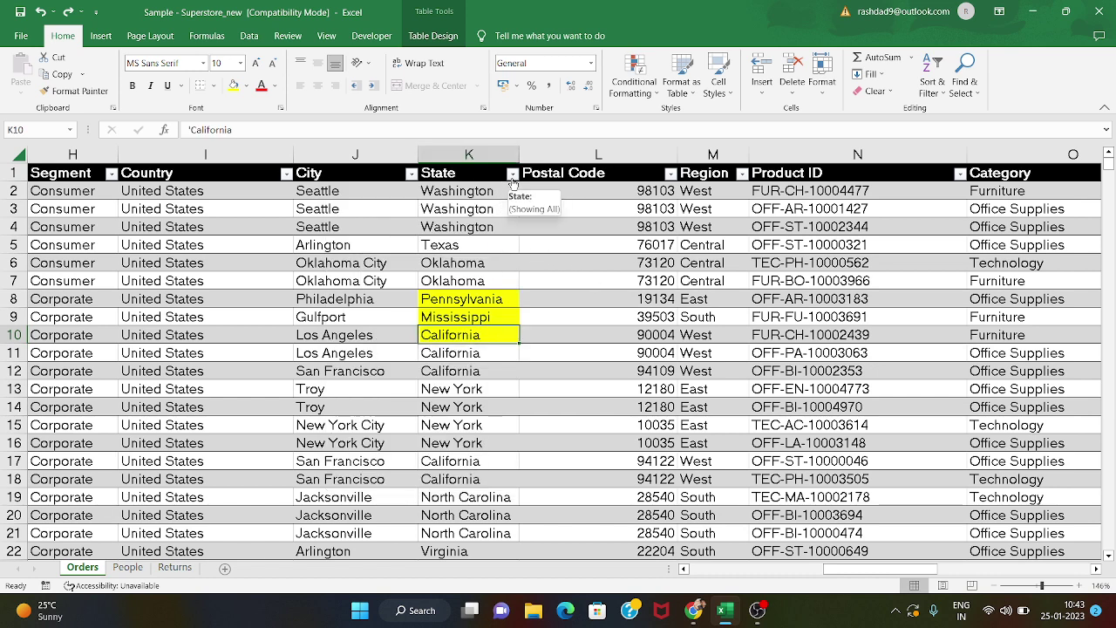
- Filter the State column to show only New York, searching the filter values for "new"
click(512, 175)
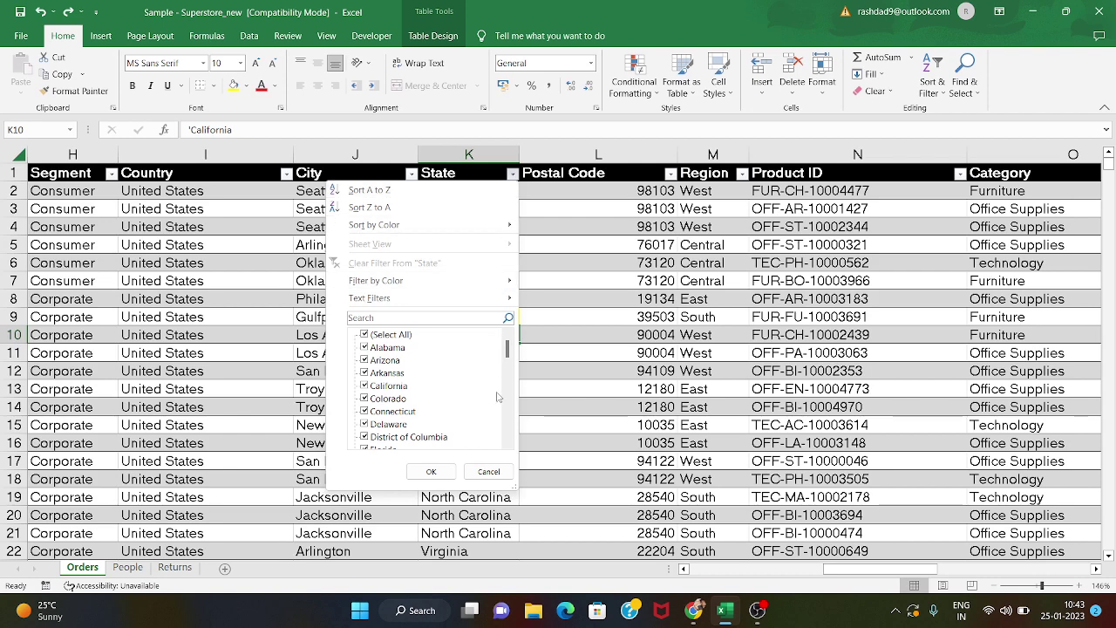
click(364, 336)
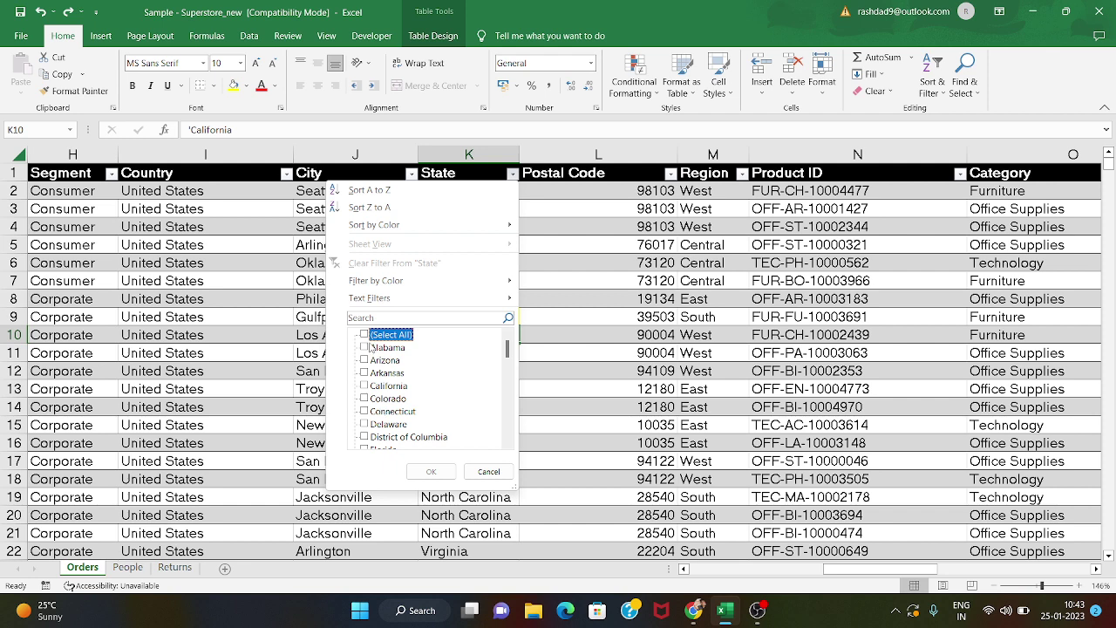
scroll(384, 410, down, 4)
scroll(387, 411, down, 8)
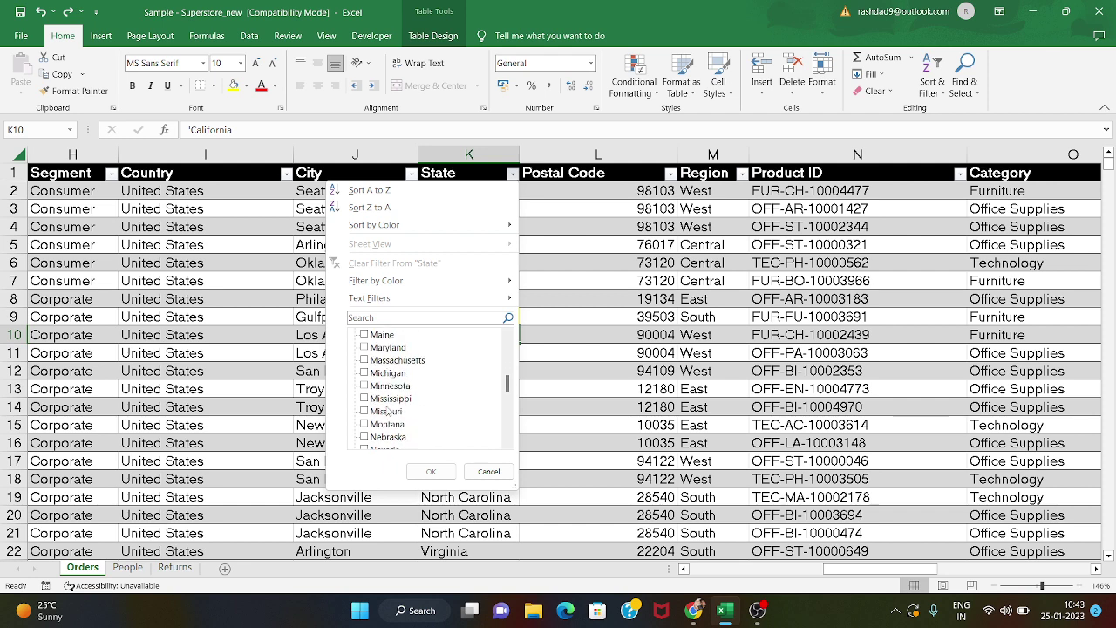
scroll(387, 410, up, 12)
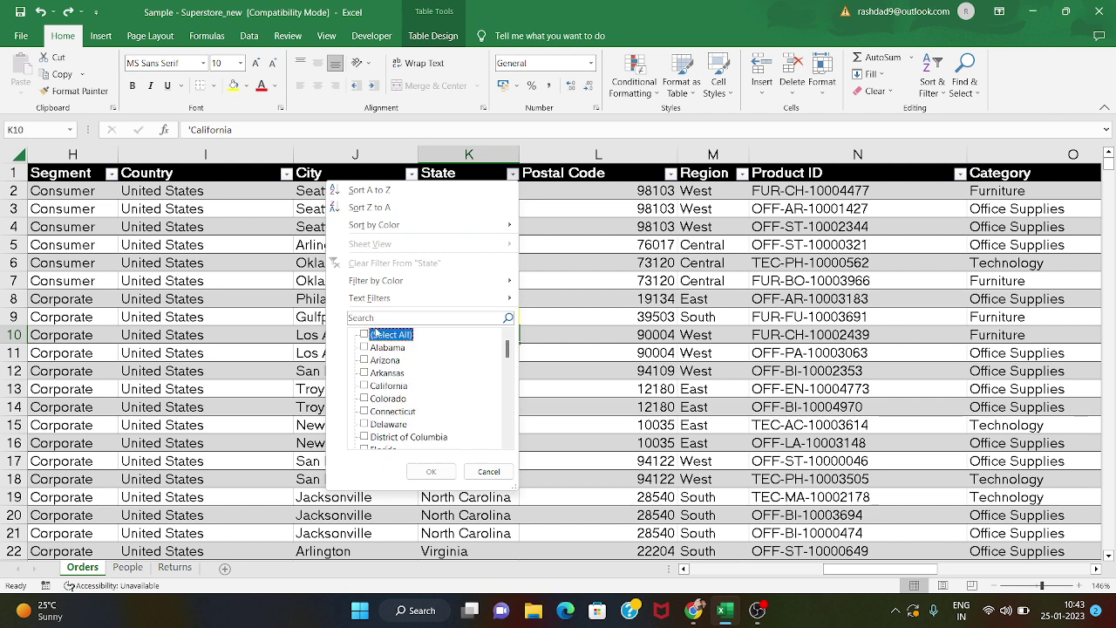
click(374, 317)
text(nc)
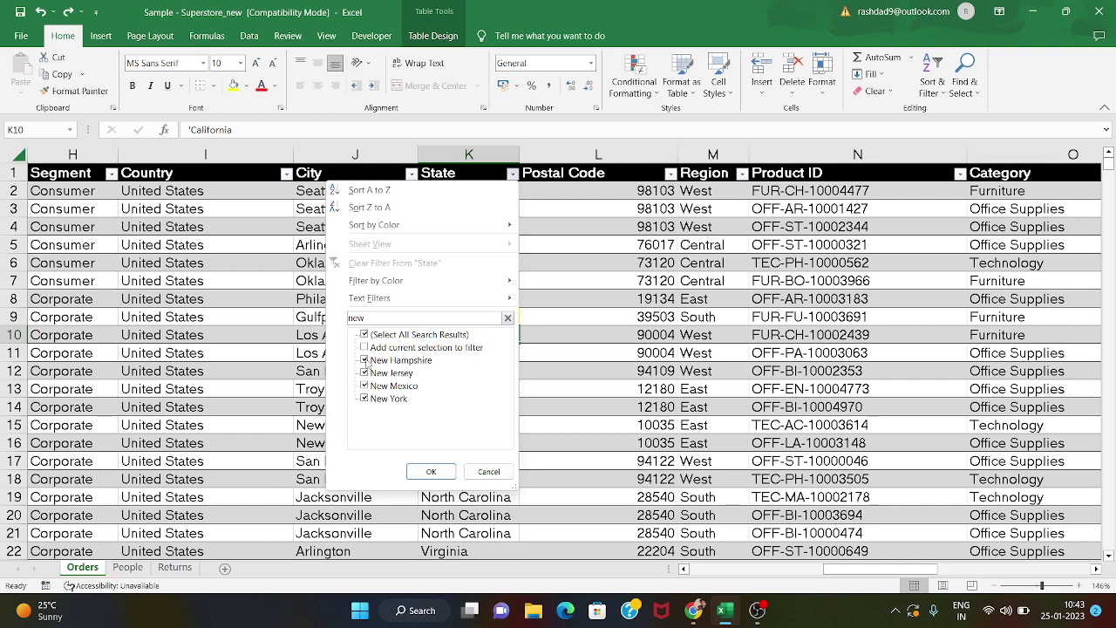
click(365, 398)
click(365, 335)
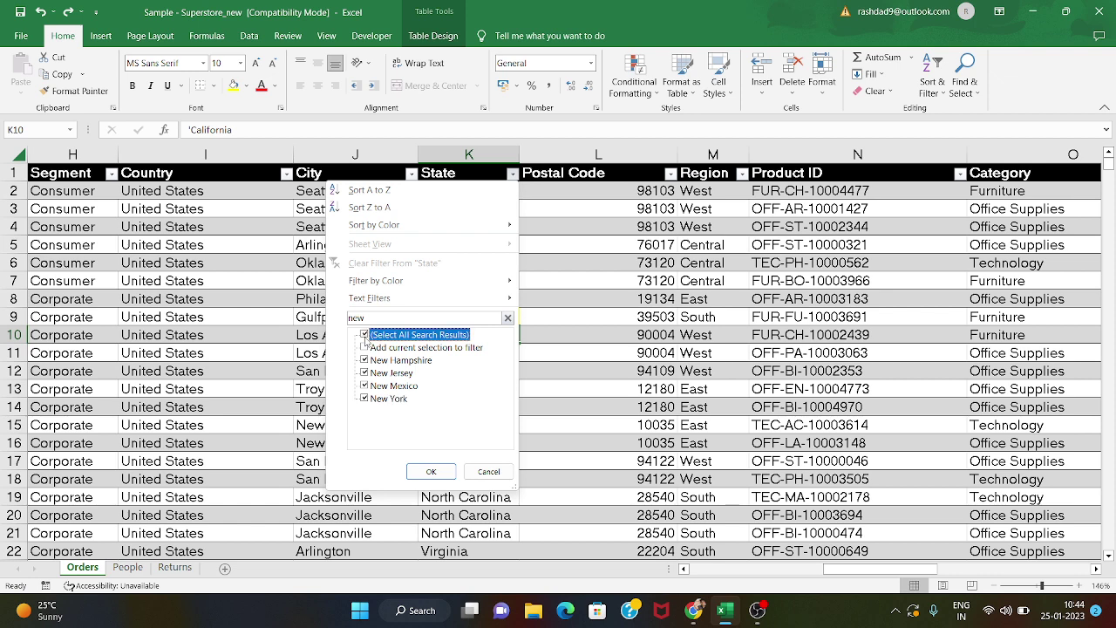
click(365, 335)
click(364, 399)
click(439, 472)
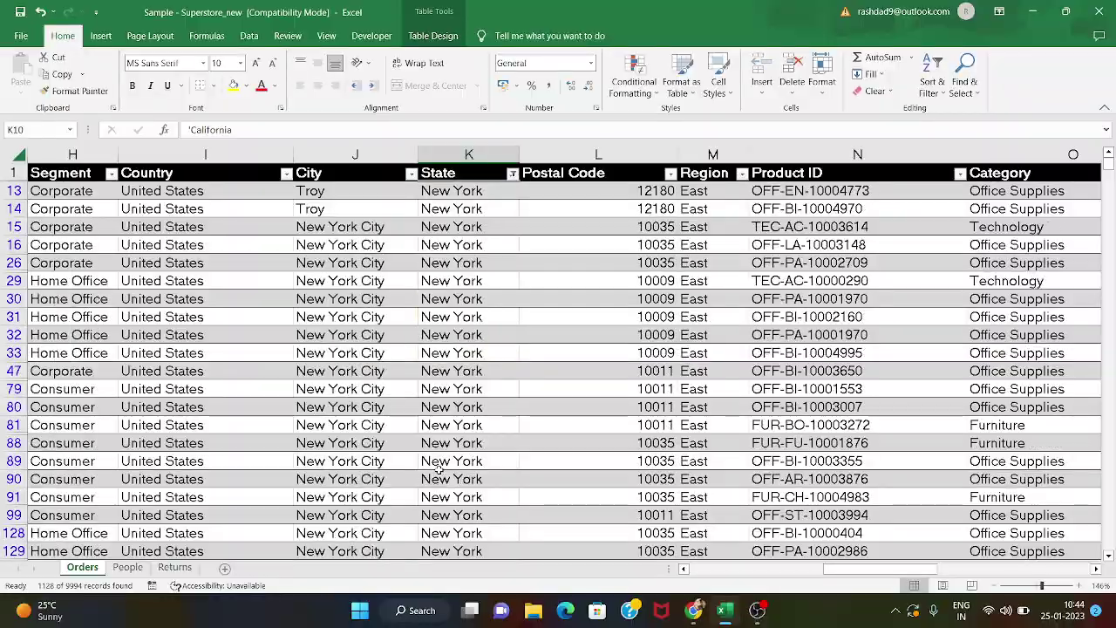
- Review the New York rows and filter the City column to show only Troy
scroll(439, 470, down, 10)
scroll(439, 469, down, 20)
scroll(439, 469, down, 10)
scroll(438, 469, up, 20)
scroll(439, 469, up, 20)
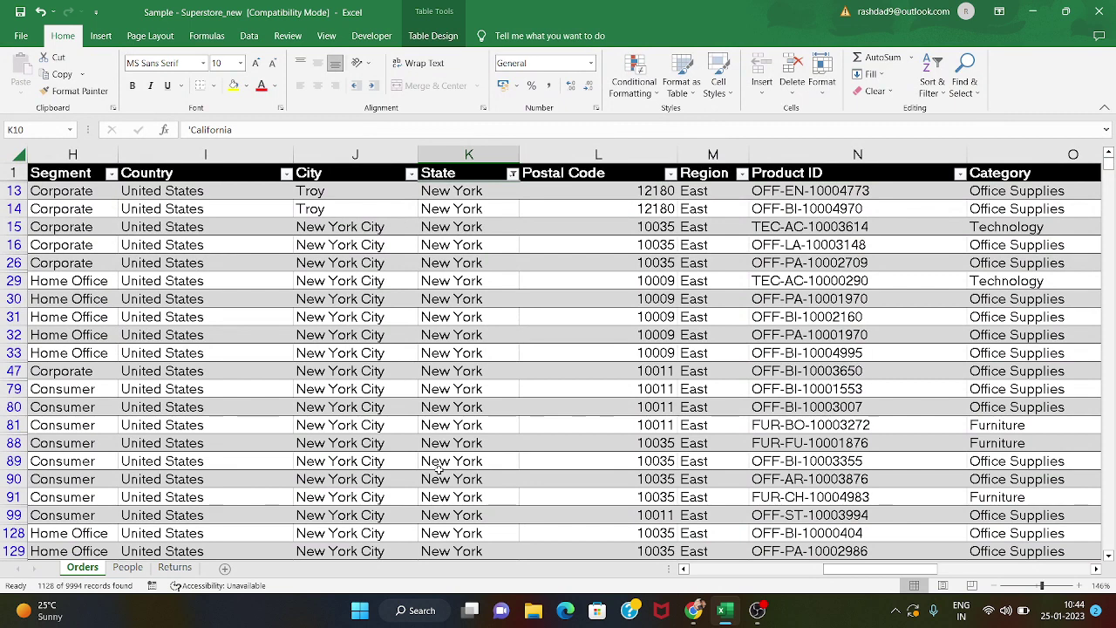
click(411, 173)
scroll(290, 413, down, 4)
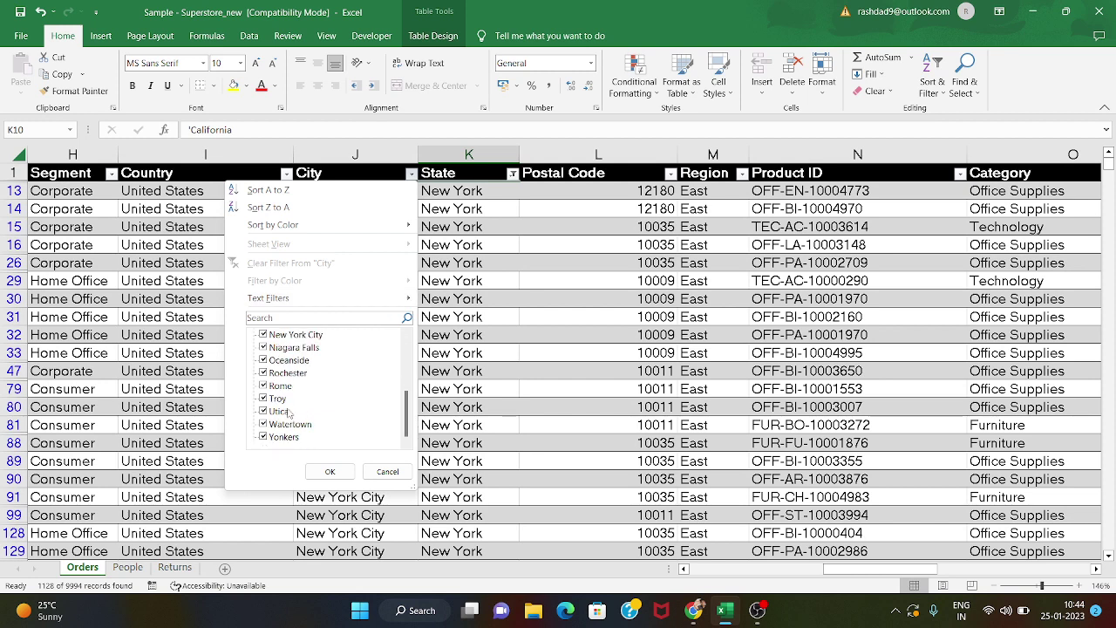
scroll(289, 414, up, 4)
click(264, 335)
scroll(280, 410, down, 5)
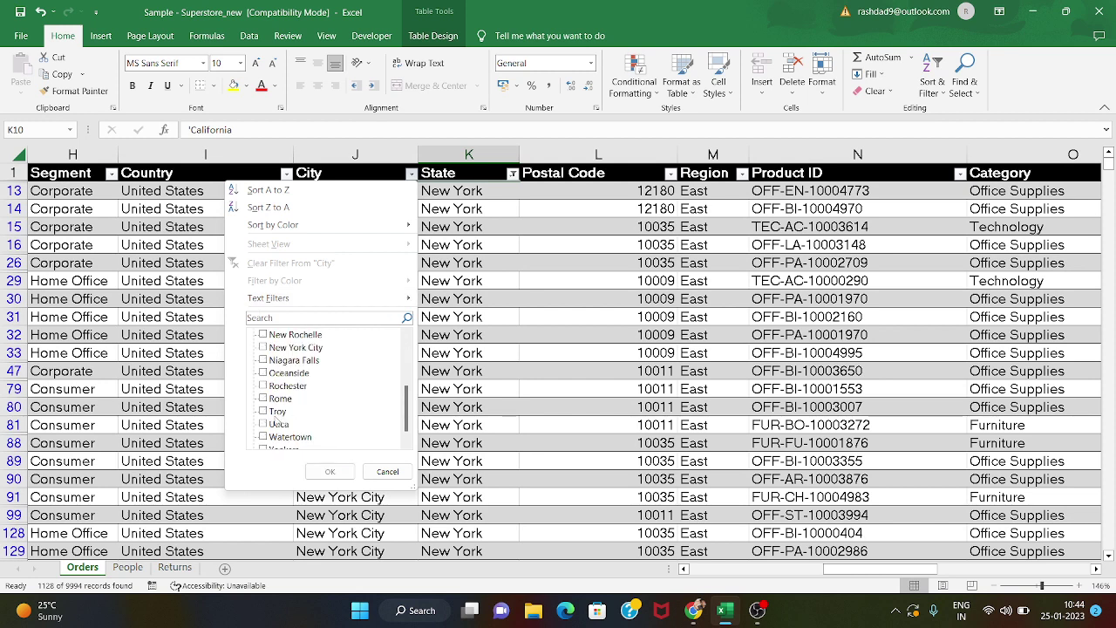
click(264, 410)
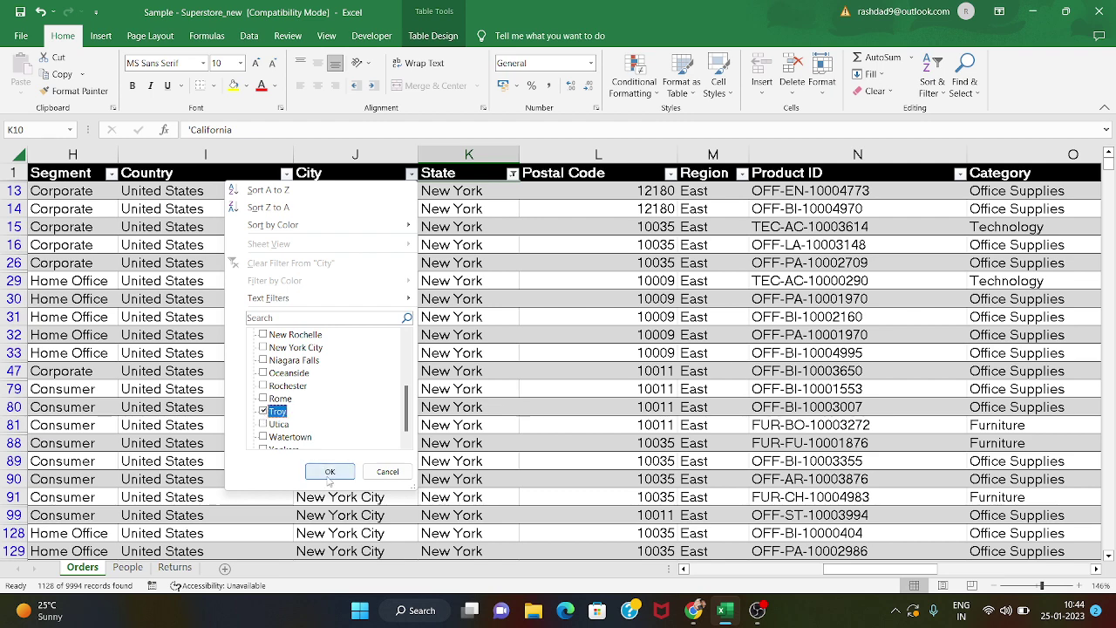
click(330, 472)
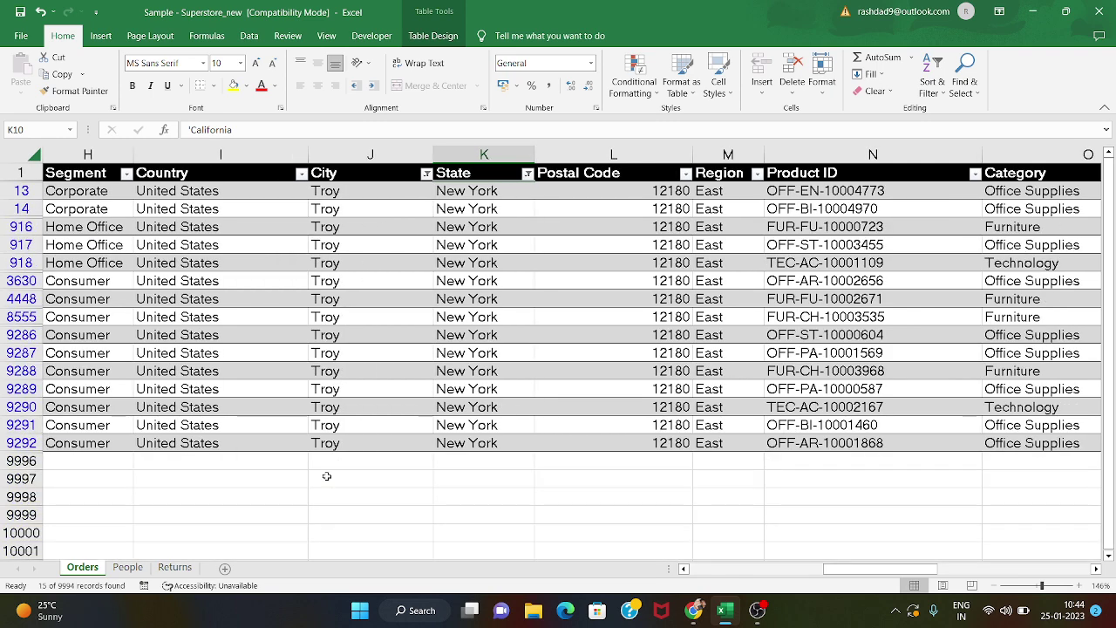
- Filter the Segment column to show only Home Office and view the remaining rows from the first column
scroll(326, 476, down, 1)
scroll(326, 476, up, 1)
click(126, 176)
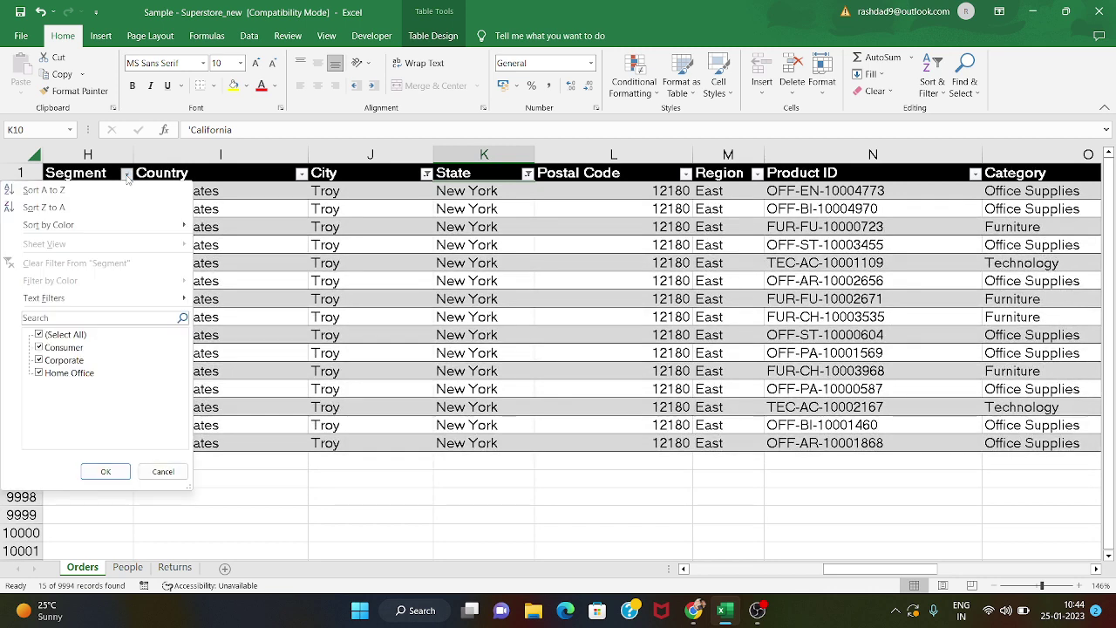
click(39, 335)
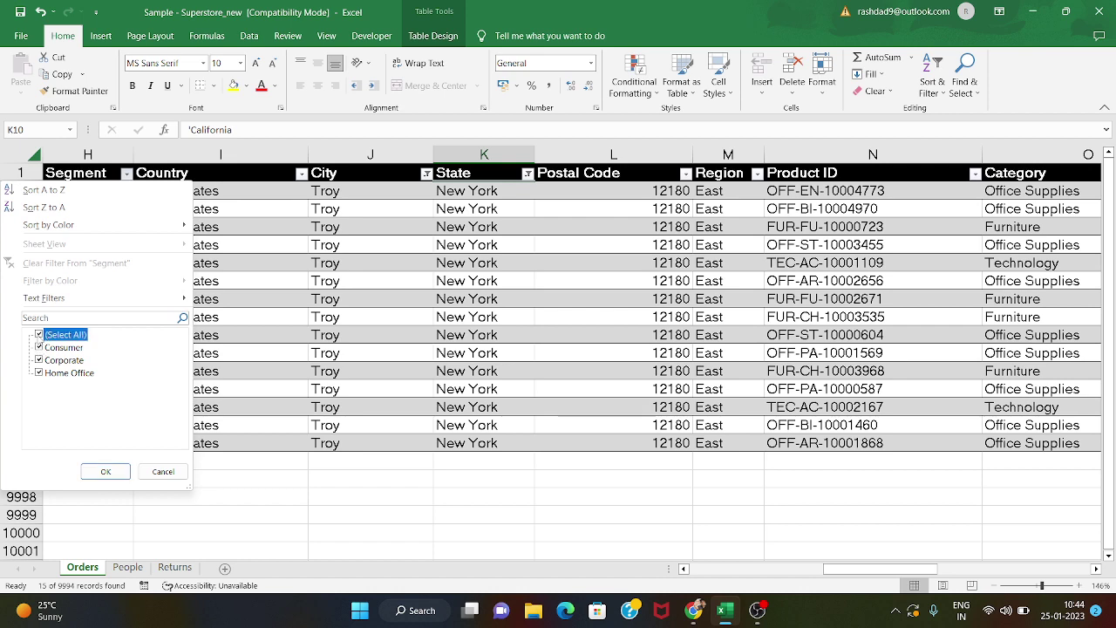
click(39, 373)
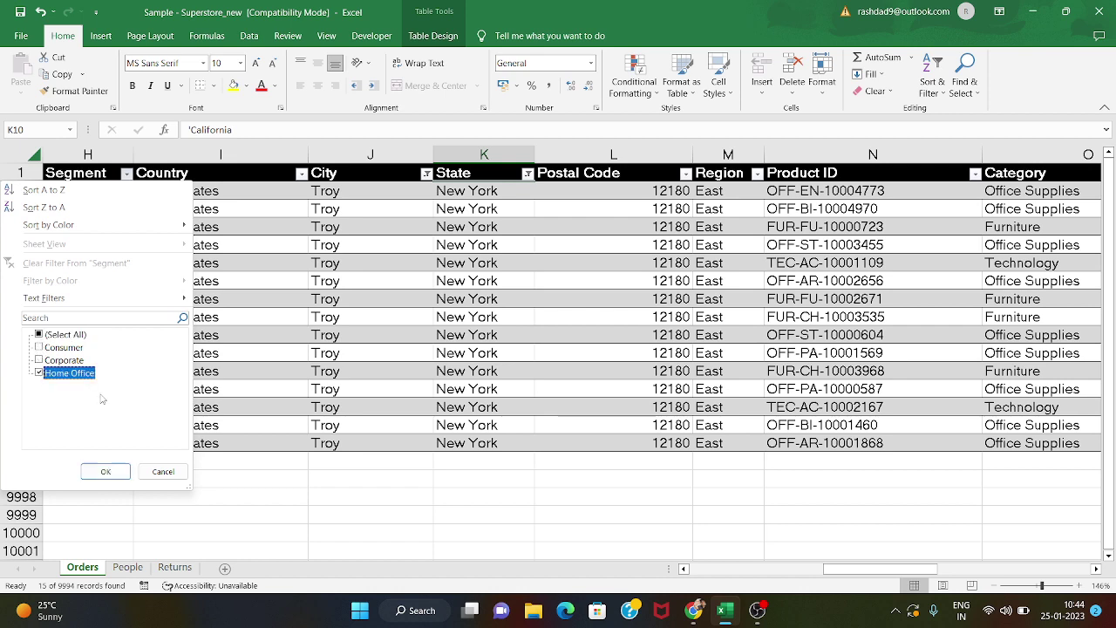
click(120, 471)
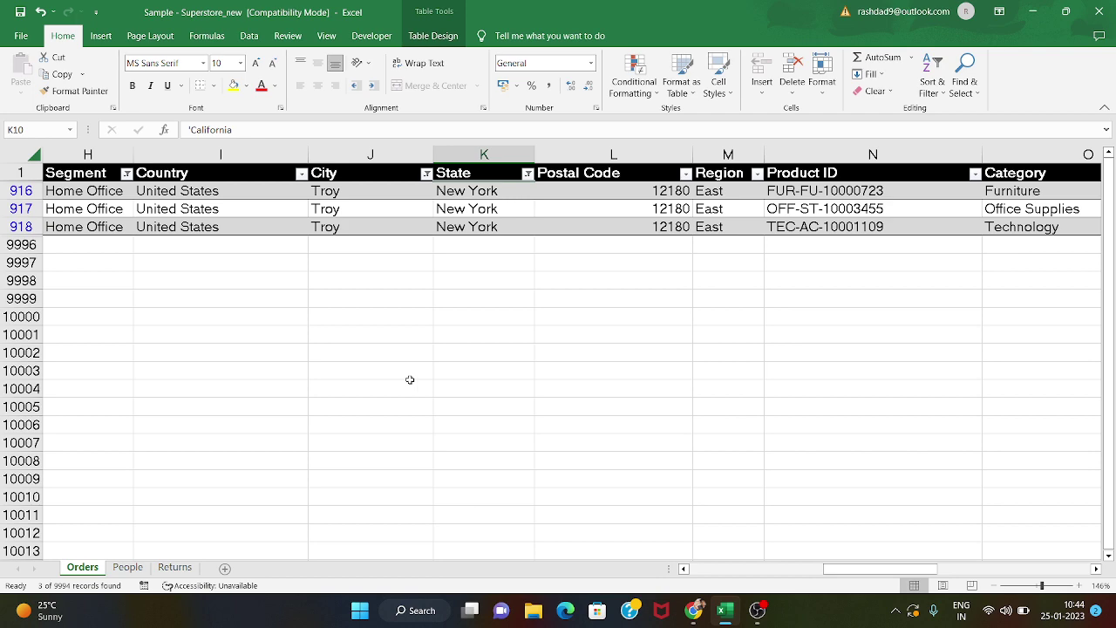
scroll(410, 381, left, 6)
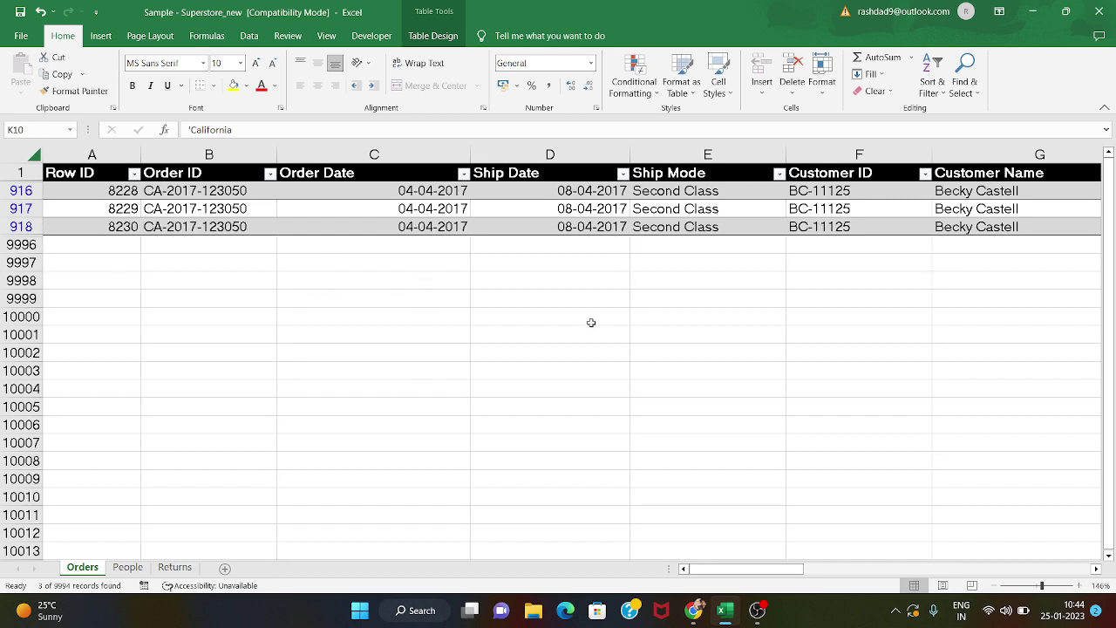
- Look across the filtered Troy, New York Home Office rows from the Row ID column to the Postal Code column
scroll(591, 322, right, 3)
scroll(591, 322, right, 2)
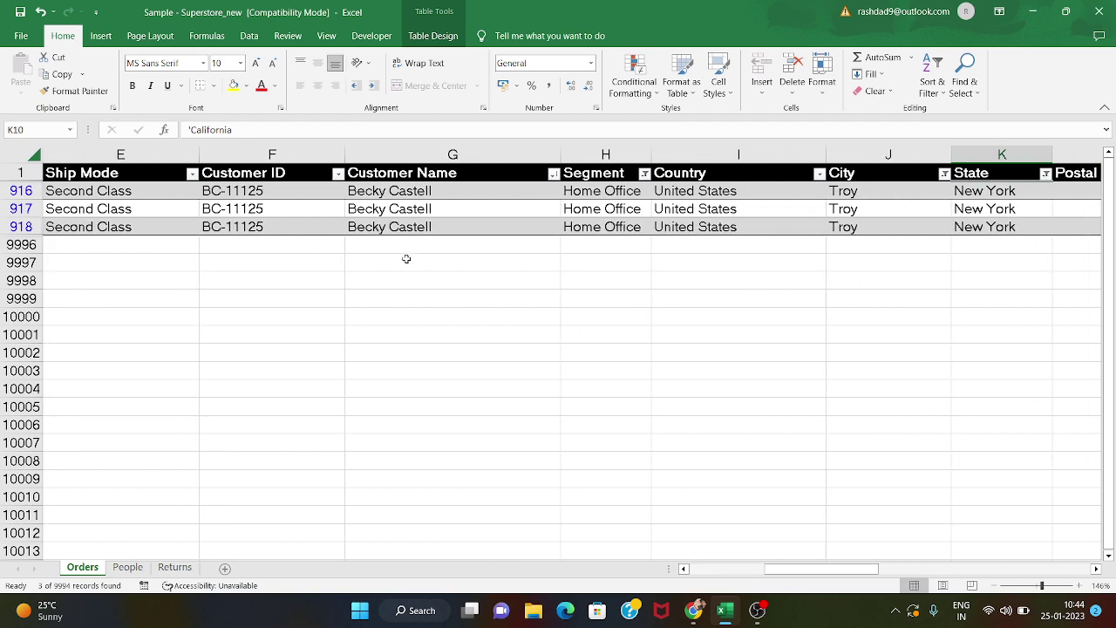
scroll(739, 235, right, 2)
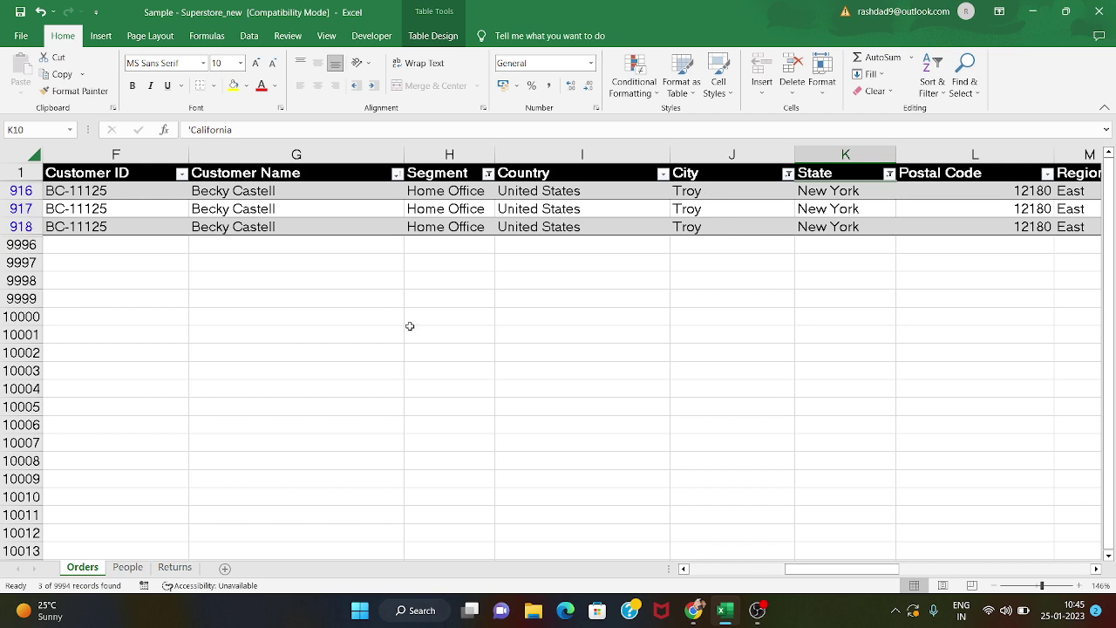
scroll(410, 325, left, 6)
scroll(410, 325, left, 3)
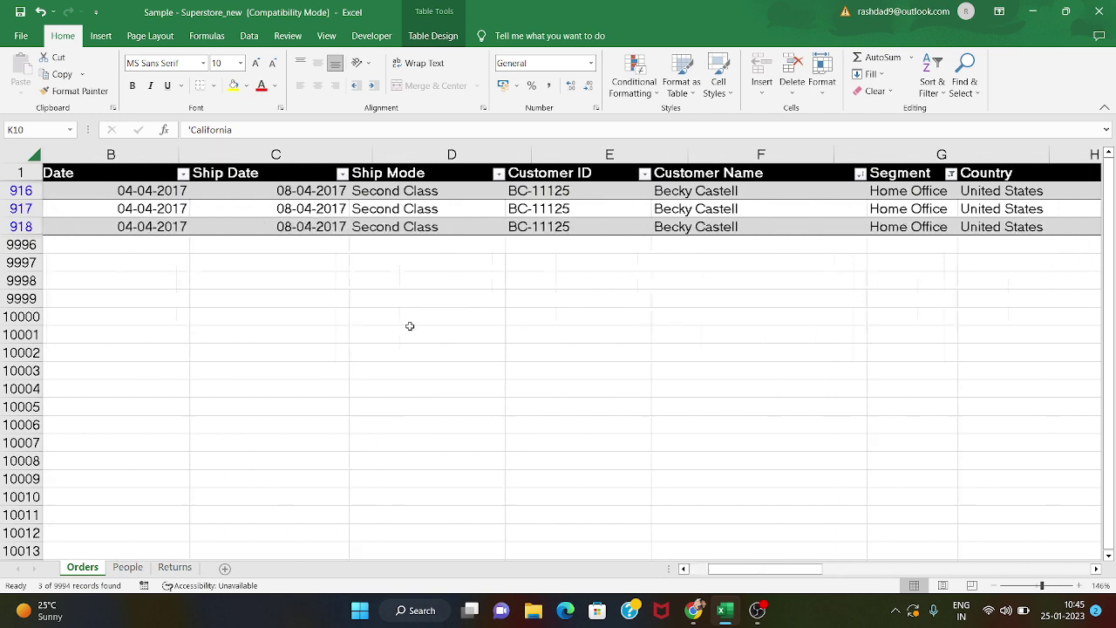
scroll(410, 325, down, 2)
scroll(410, 325, up, 1)
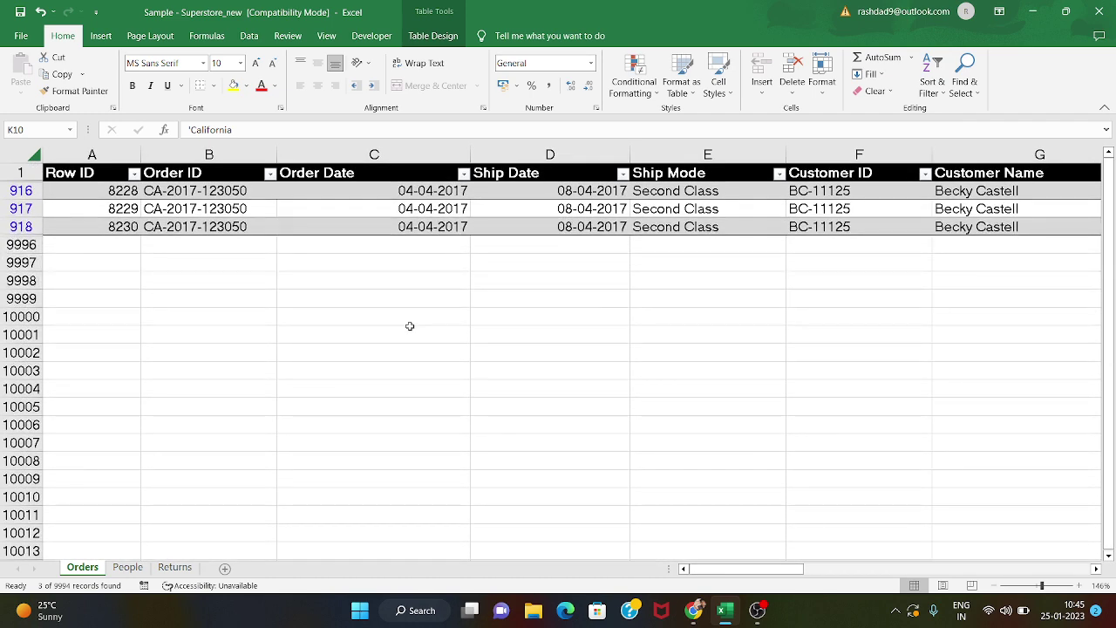
- Remove the Segment column's filter by selecting all segments again
scroll(410, 325, right, 4)
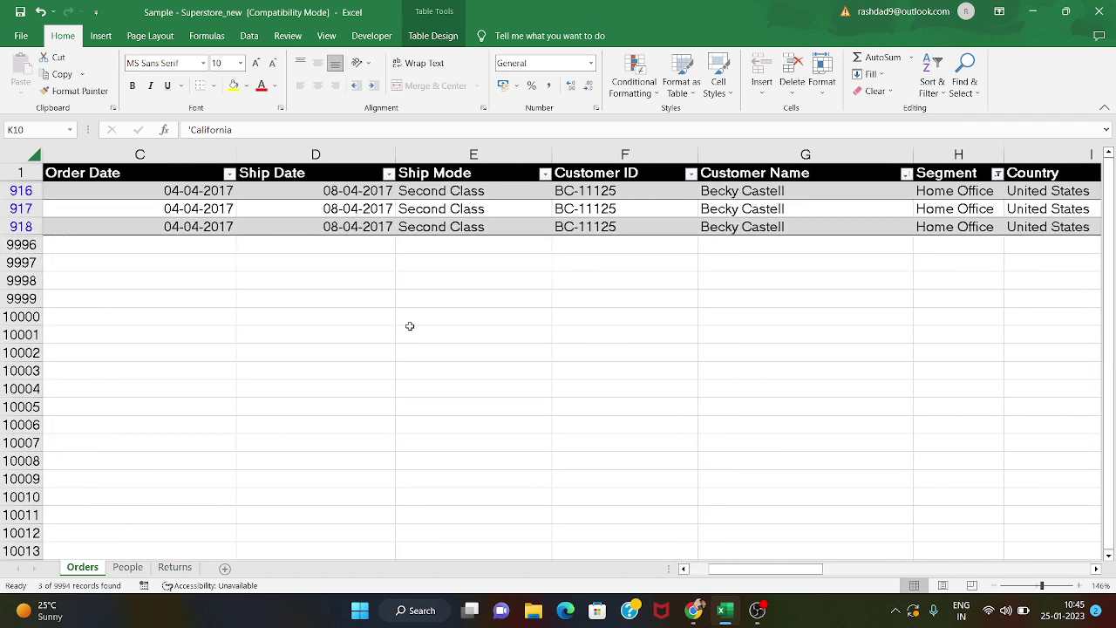
scroll(410, 325, right, 2)
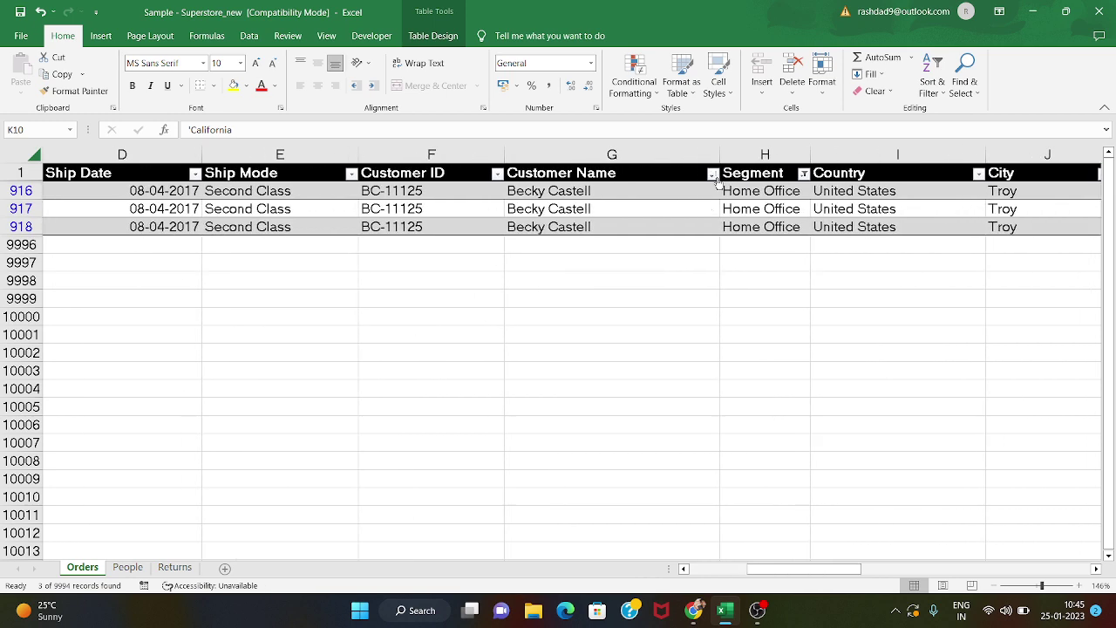
scroll(815, 247, right, 2)
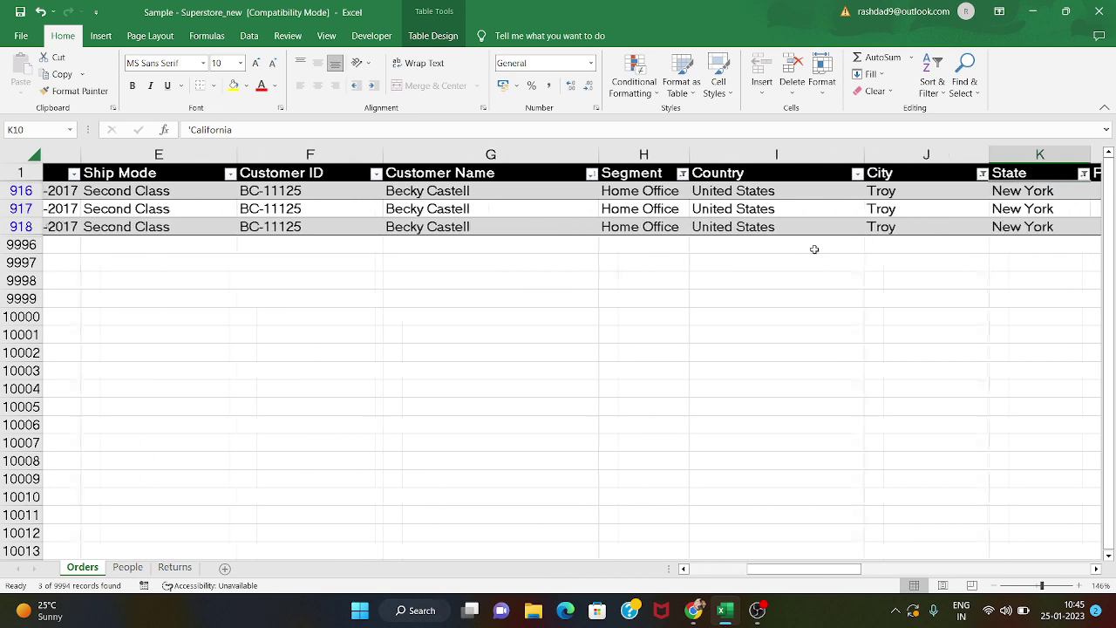
click(645, 172)
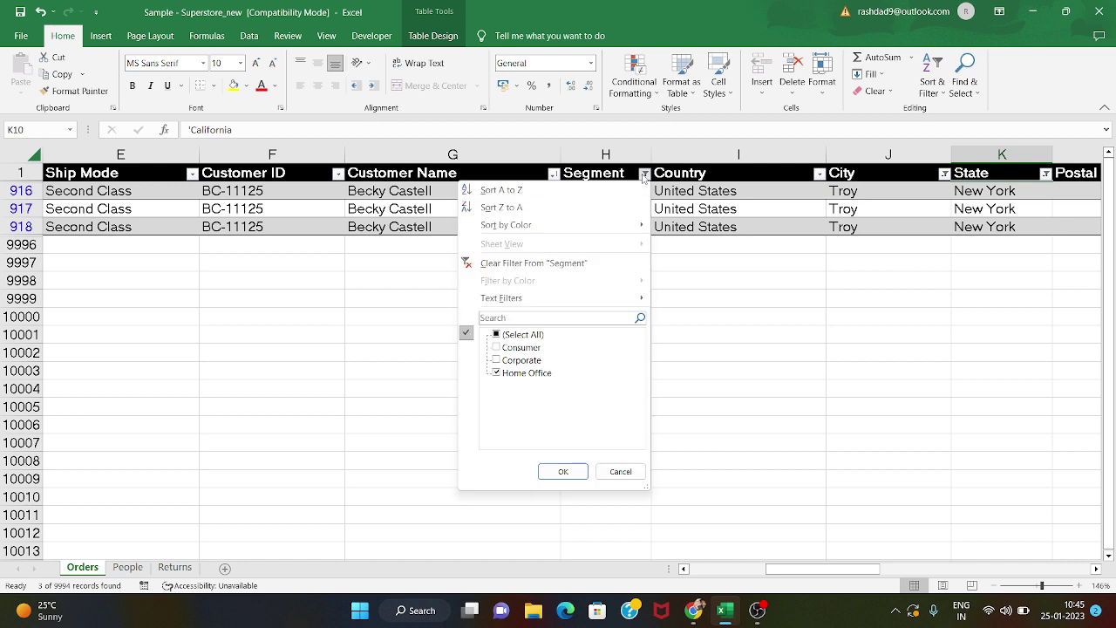
click(495, 335)
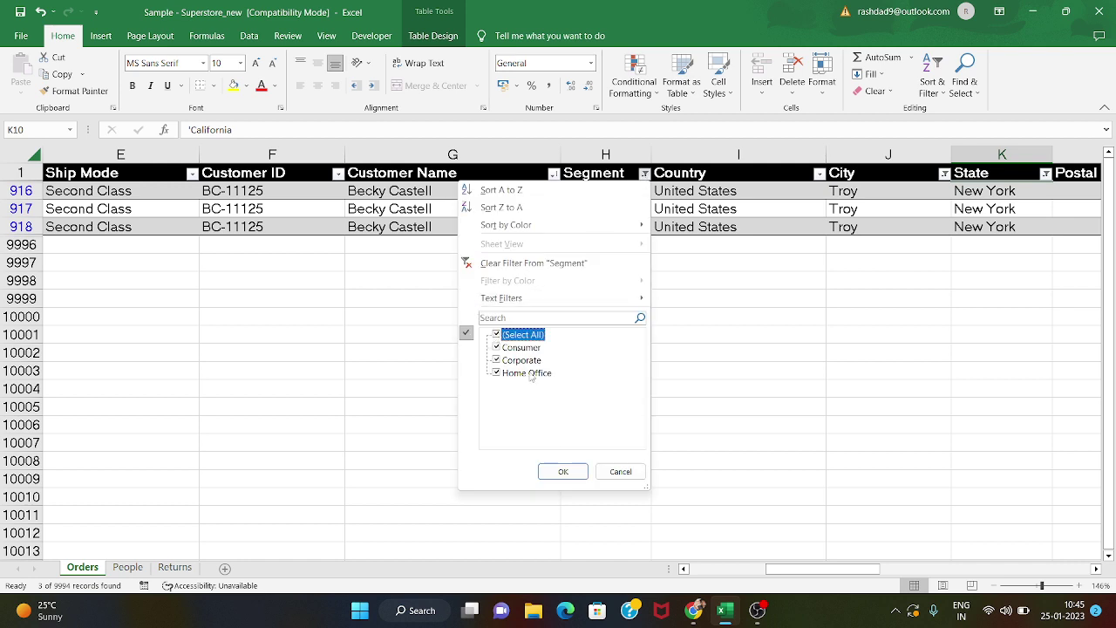
click(561, 471)
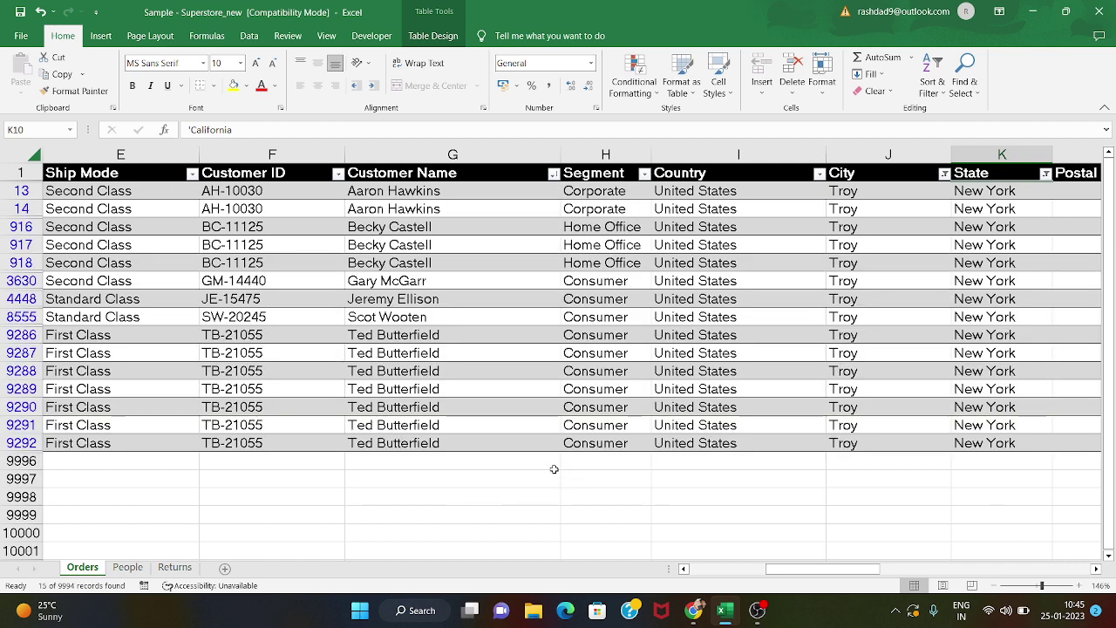
- Remove the City column's filter by selecting all cities again
click(945, 175)
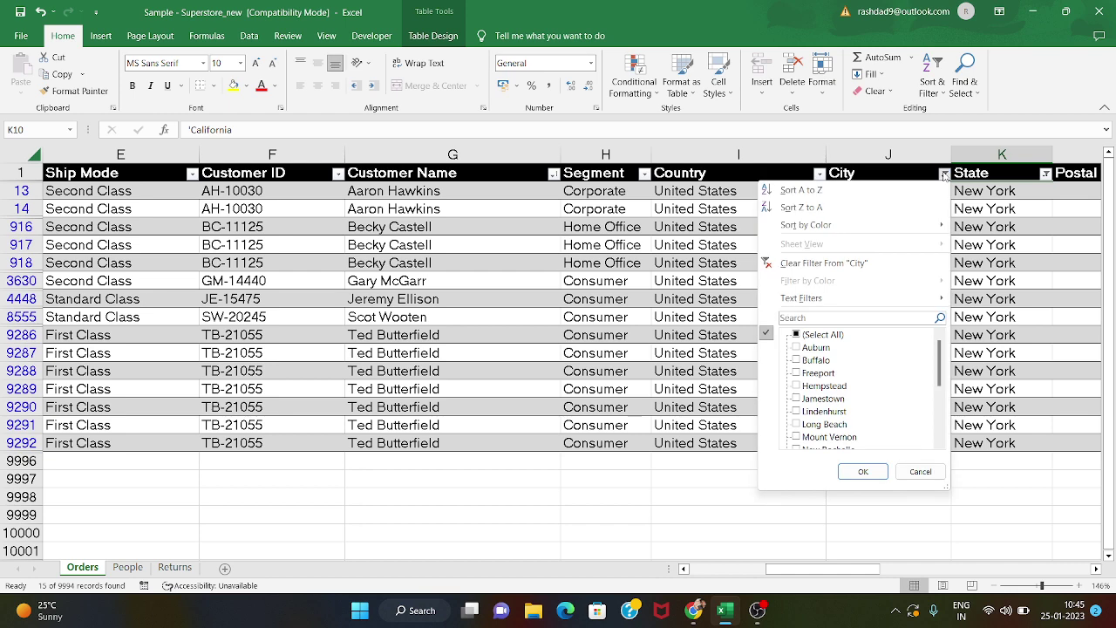
click(796, 337)
click(862, 471)
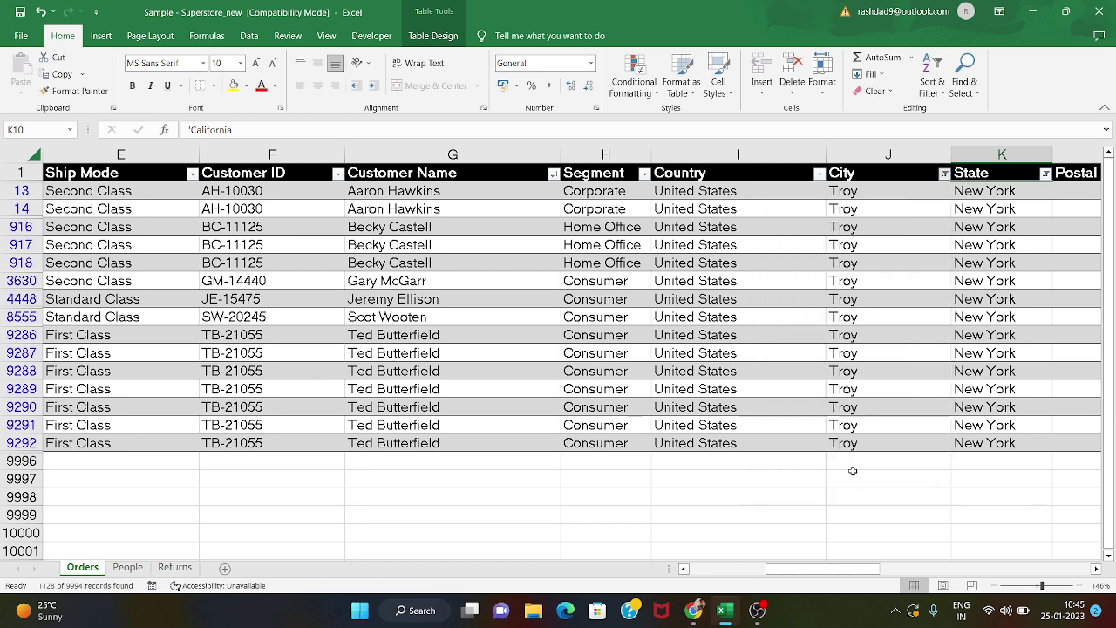
- Remove the State column's filter by selecting all states, and view the full Orders table from its first column
click(1030, 174)
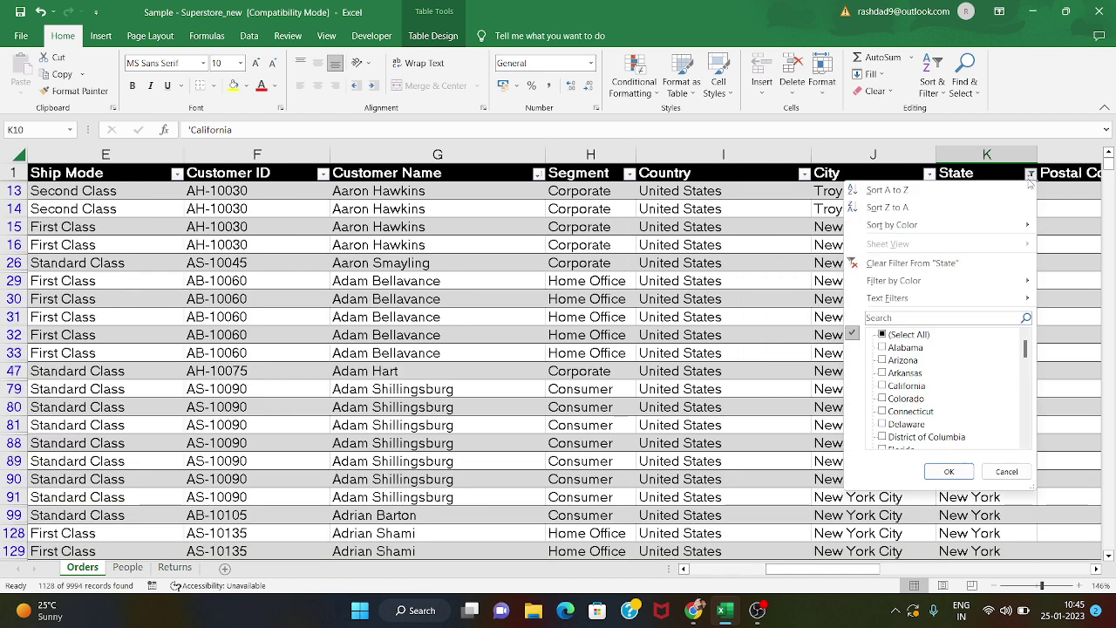
click(888, 336)
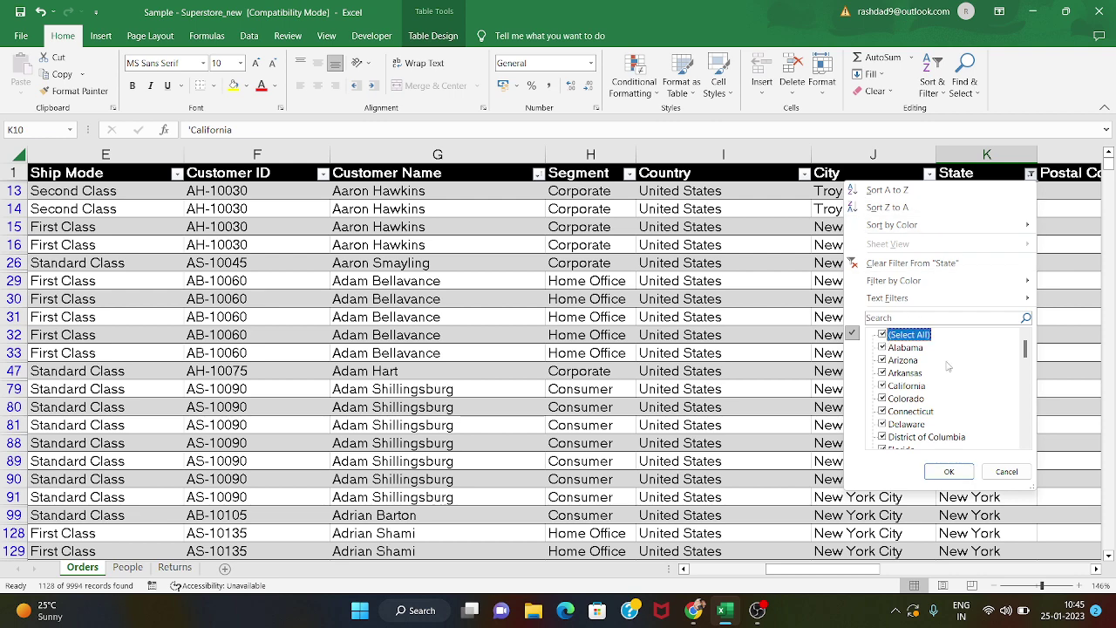
click(959, 473)
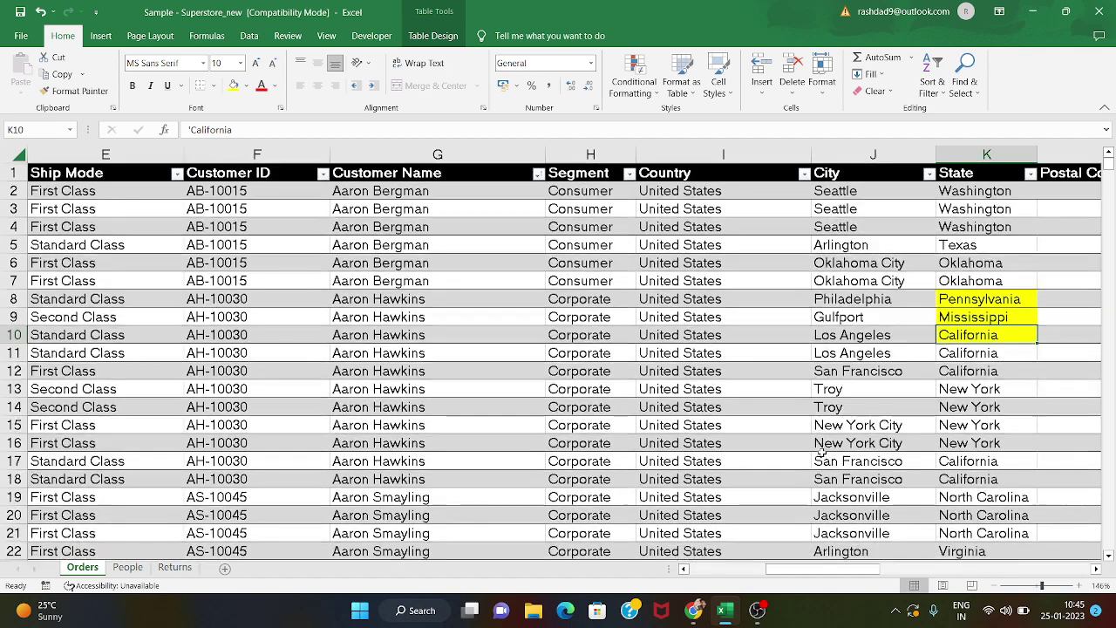
scroll(821, 453, left, 3)
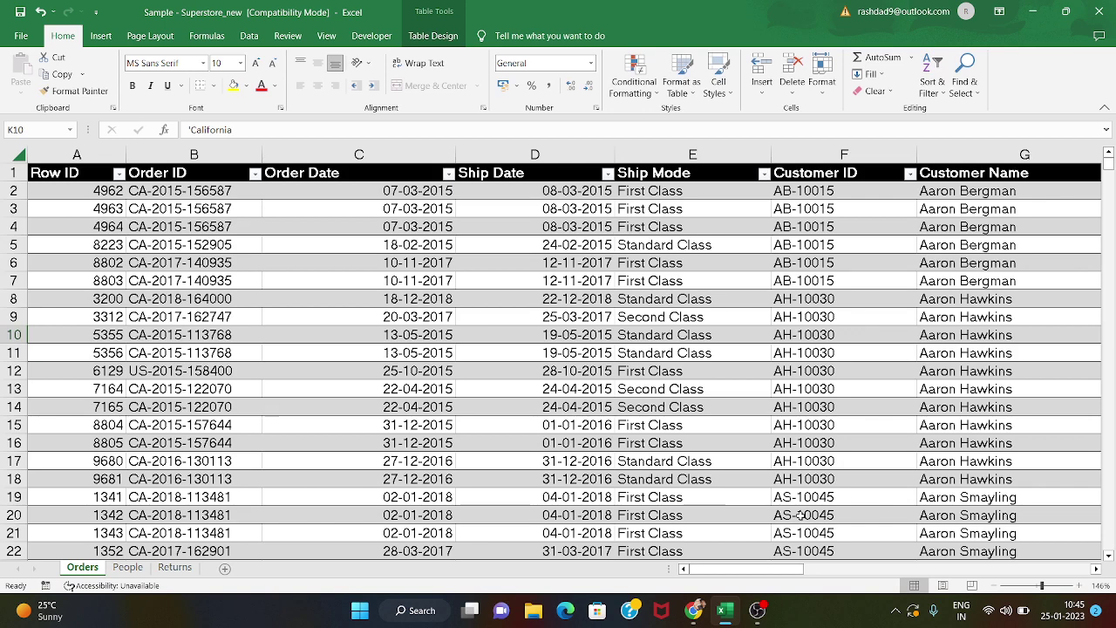
mouse_move(757, 610)
click(757, 551)
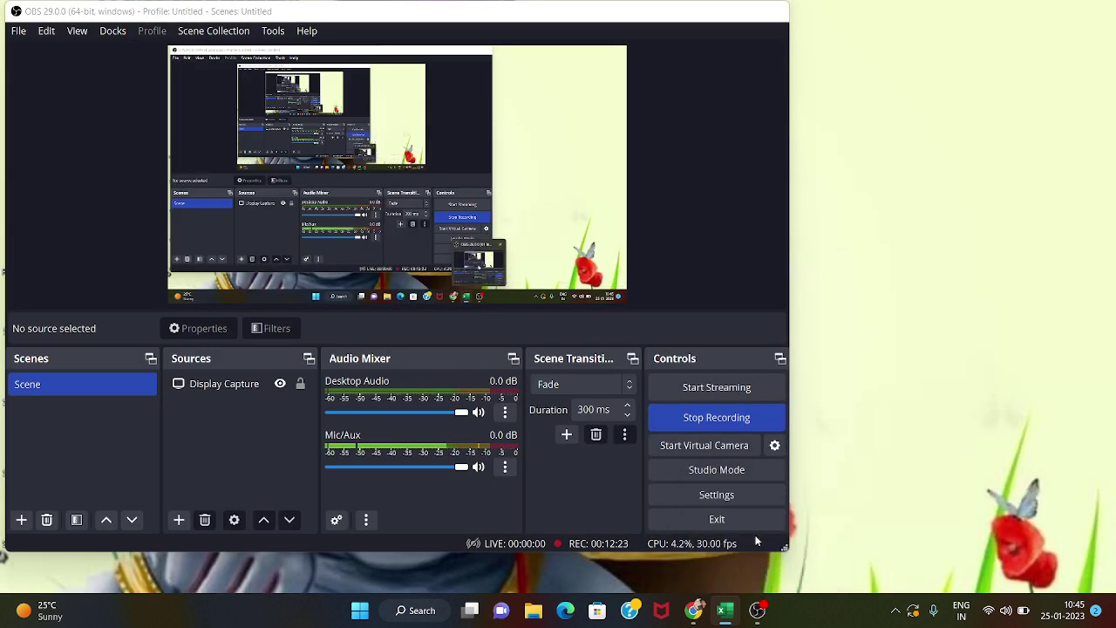